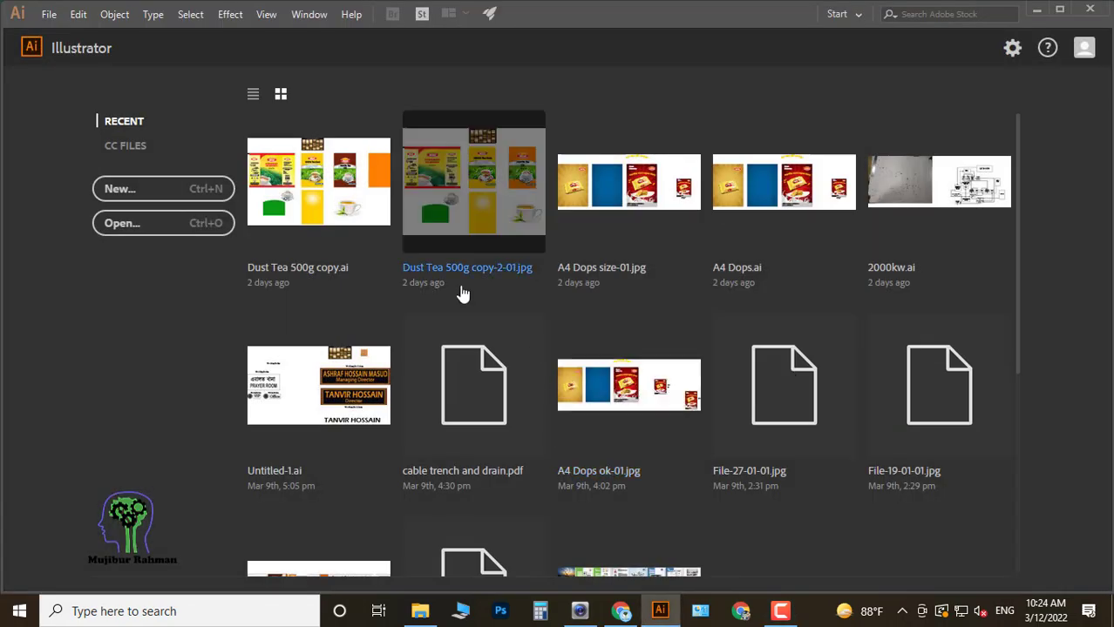
# Create a new A4 document.
pyautogui.click(165, 190)
pyautogui.click(955, 560)
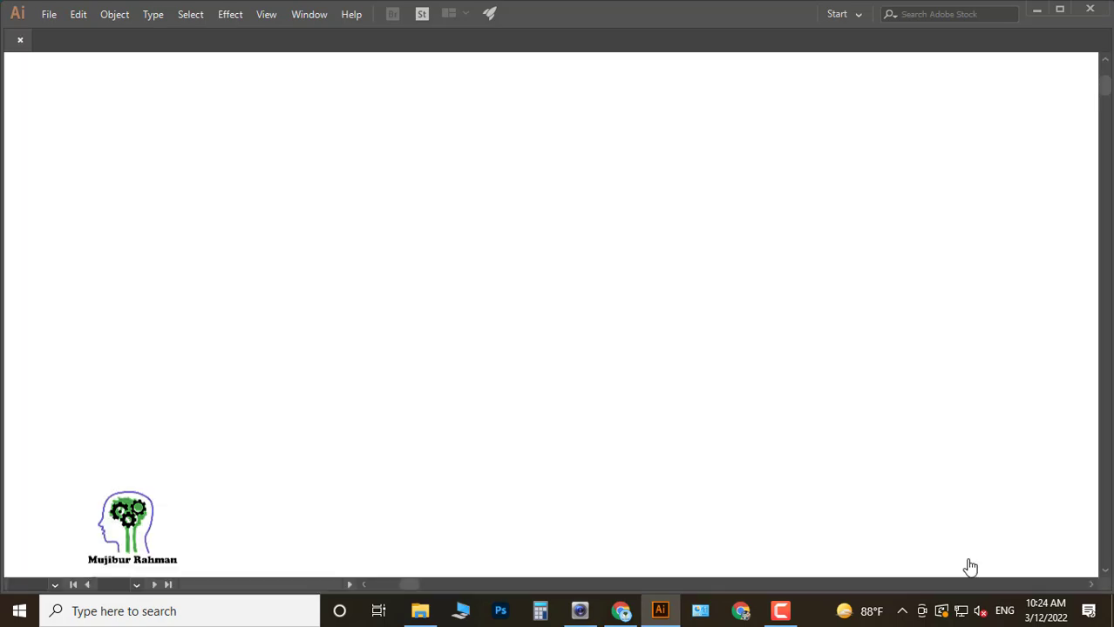
pyautogui.scroll(-1, 781, 298)
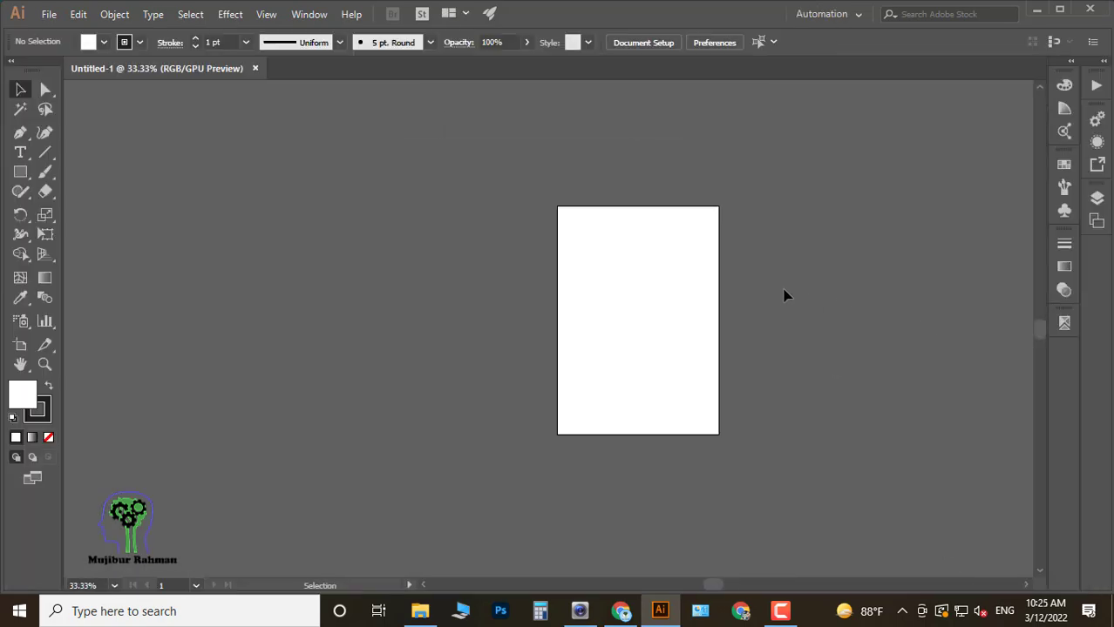
pyautogui.scroll(1, 751, 295)
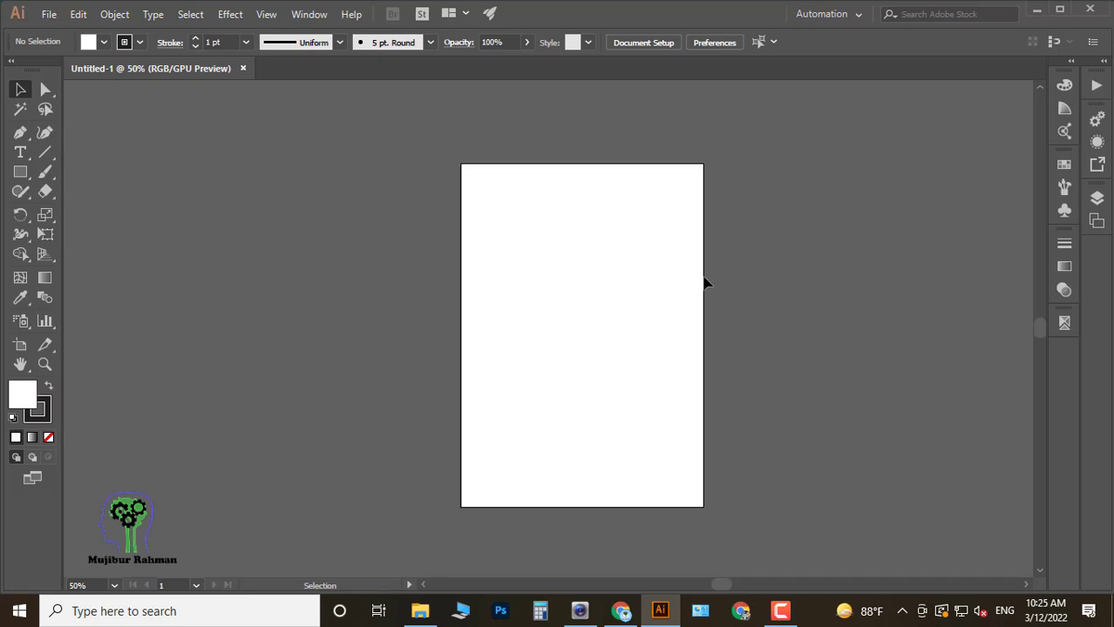
pyautogui.moveTo(905, 208); pyautogui.dragTo(781, 206)
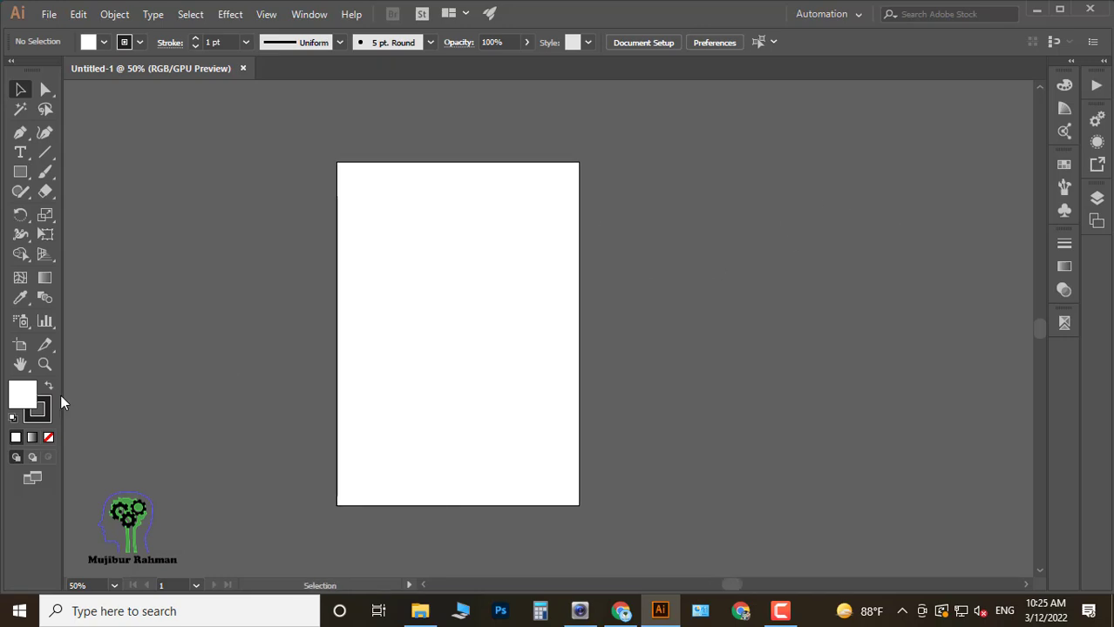
# Draw a page-sized rectangle and move it to the right of the artboard.
pyautogui.moveTo(338, 199)
pyautogui.mouseDown()
pyautogui.moveTo(541, 504)
pyautogui.moveTo(554, 505)
pyautogui.mouseUp()
pyautogui.press('v')
pyautogui.moveTo(413, 335); pyautogui.dragTo(576, 332)
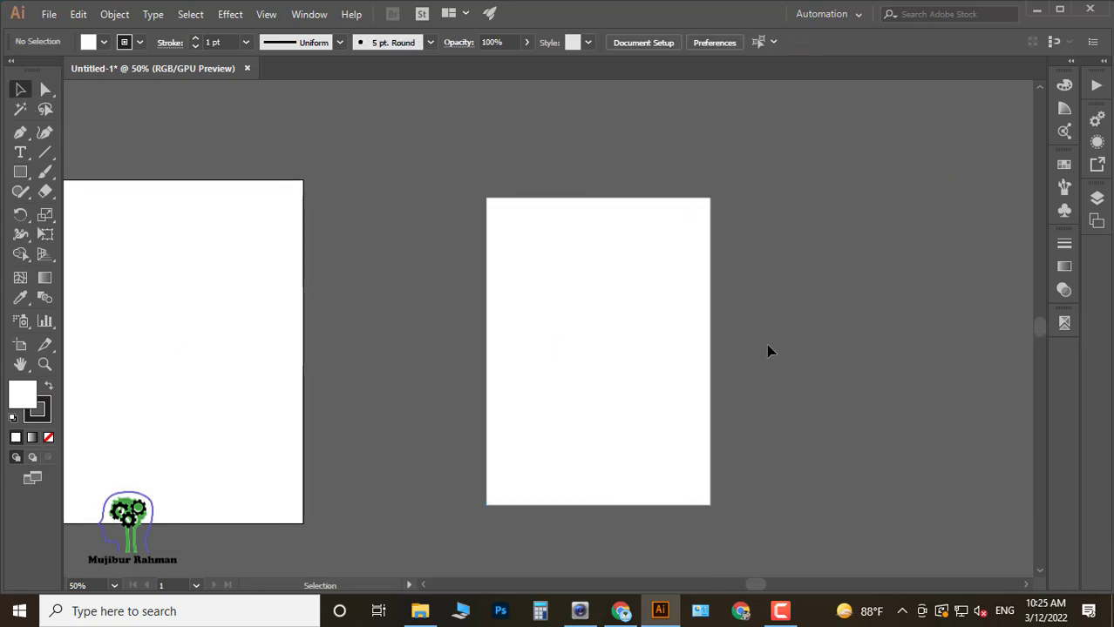
pyautogui.hotkey('ctrl', '+')
# Fill the rectangle with orange-yellow F4B516.
pyautogui.doubleClick(23, 395)
pyautogui.click(251, 238)
pyautogui.moveTo(214, 105); pyautogui.dragTo(202, 63)
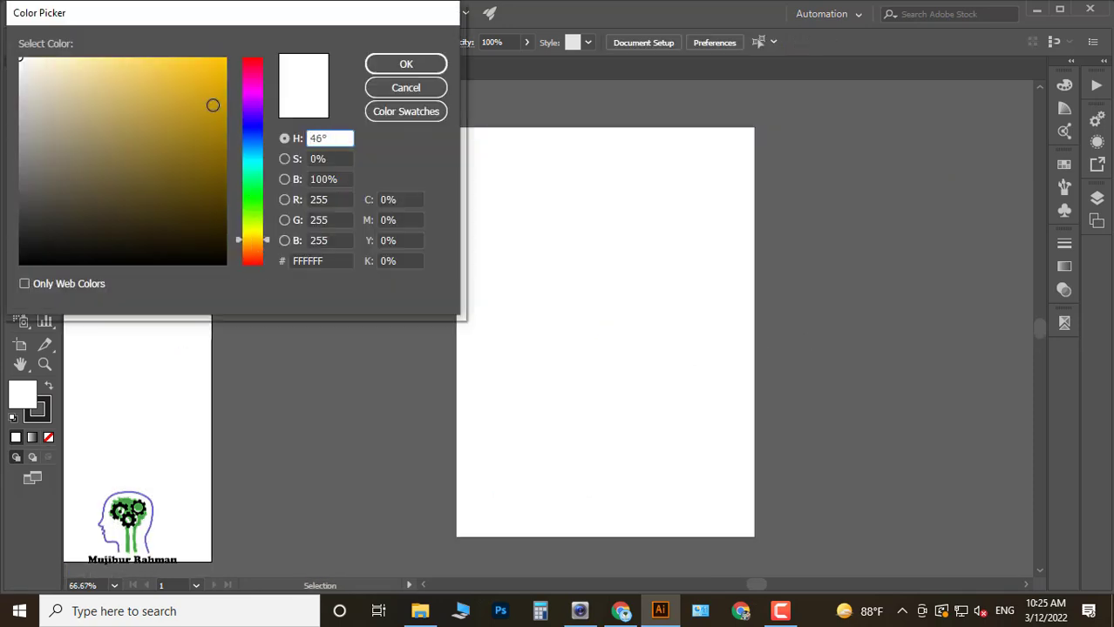
pyautogui.click(267, 238)
pyautogui.click(405, 87)
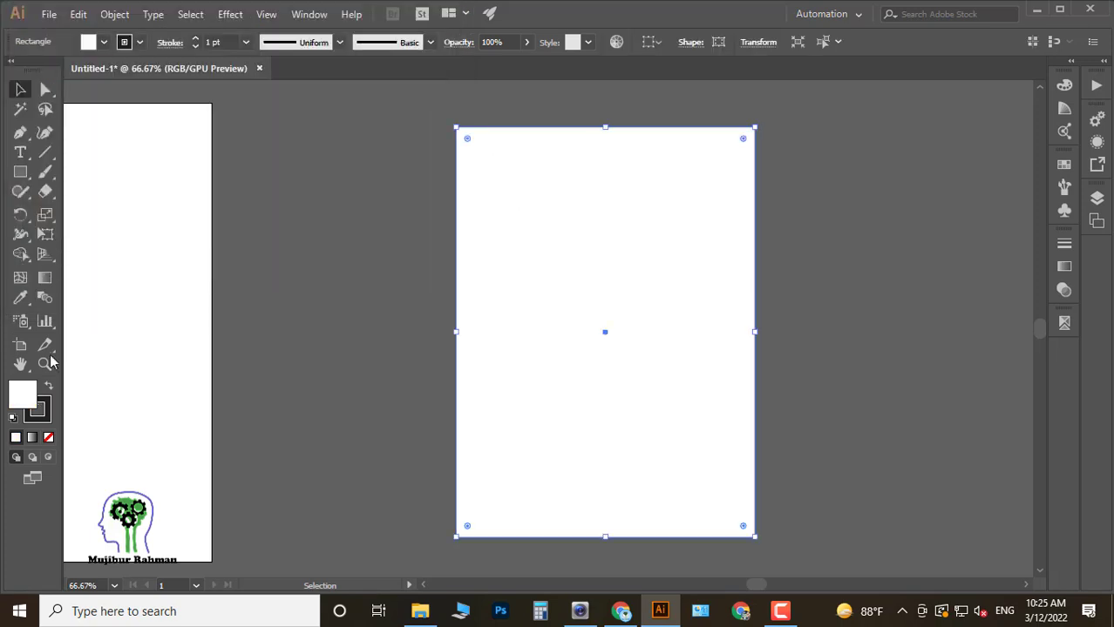
pyautogui.doubleClick(23, 394)
pyautogui.click(208, 66)
pyautogui.click(406, 64)
pyautogui.click(825, 244)
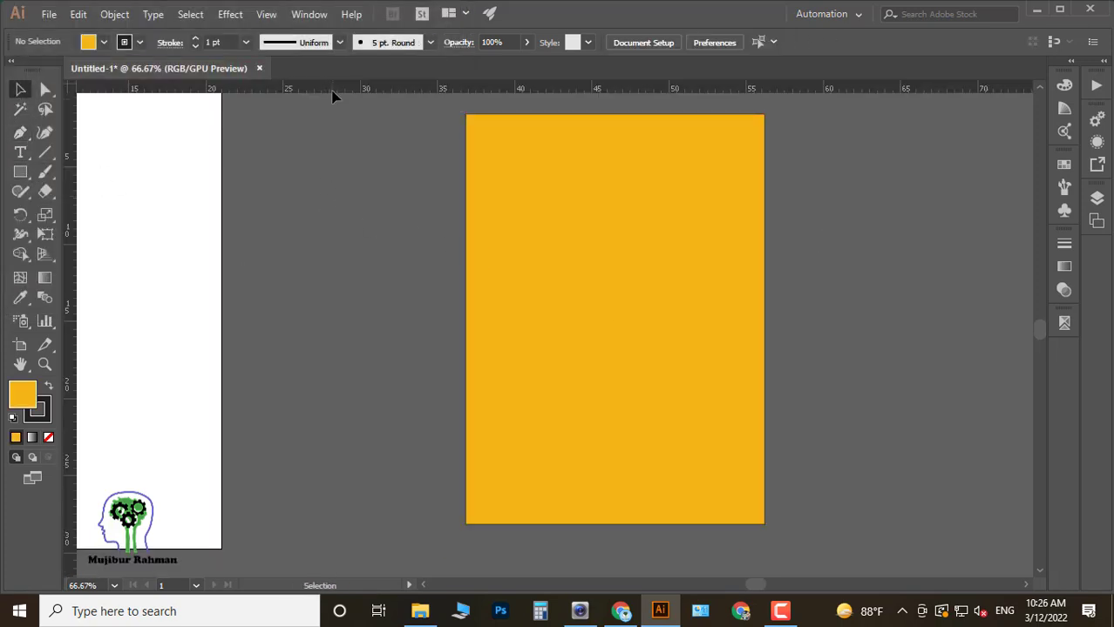
# Switch the ruler units to millimetres.
pyautogui.scroll(4, 468, 194)
pyautogui.scroll(1, 436, 203)
pyautogui.press('m')
pyautogui.click(442, 192)
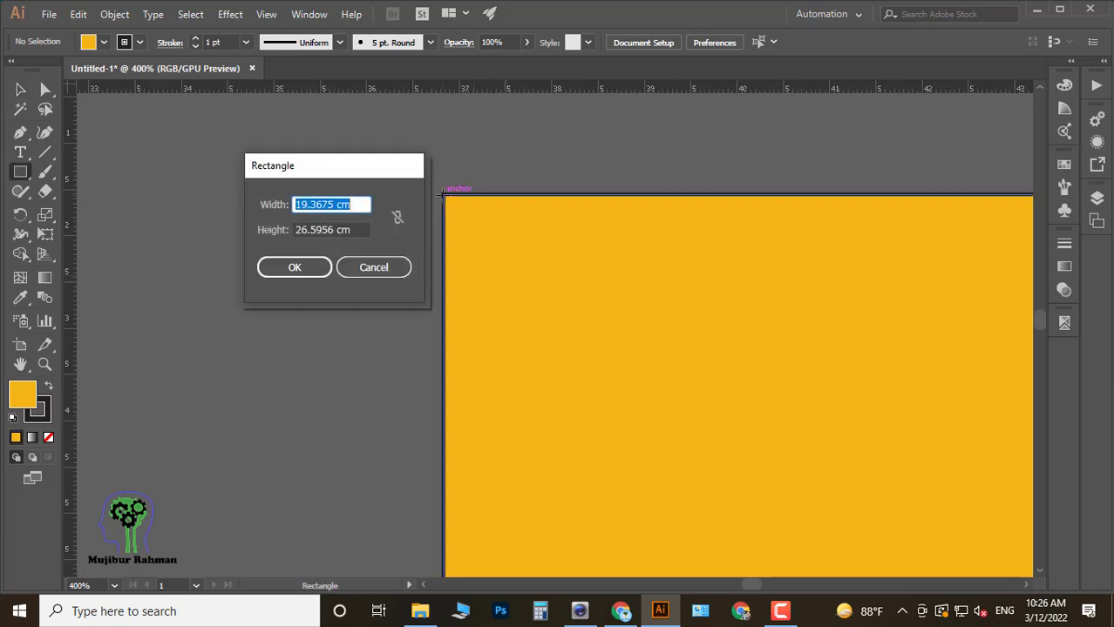
pyautogui.click(373, 264)
pyautogui.rightClick(423, 88)
pyautogui.click(488, 156)
# Create a 10 × 10 mm square with the Rectangle tool.
pyautogui.click(448, 228)
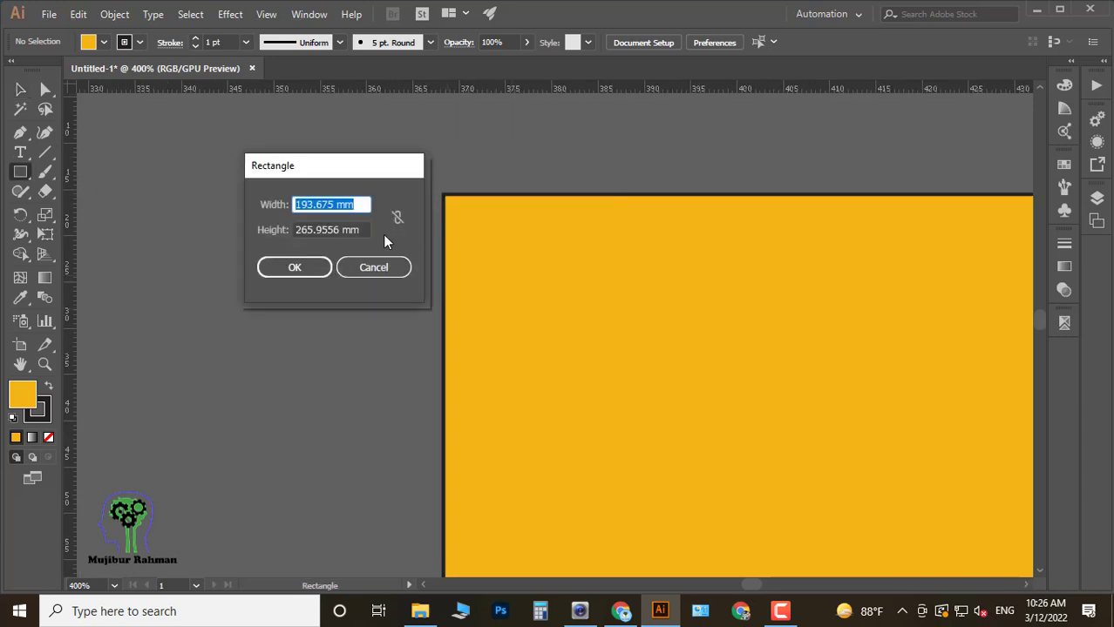
pyautogui.write('10')
pyautogui.press('Tab')
pyautogui.write('10')
pyautogui.press('Return')
# Snap the square to the rectangle's corners and place horizontal guides 10 mm inside top and bottom.
pyautogui.click(19, 89)
pyautogui.moveTo(539, 229); pyautogui.dragTo(534, 195)
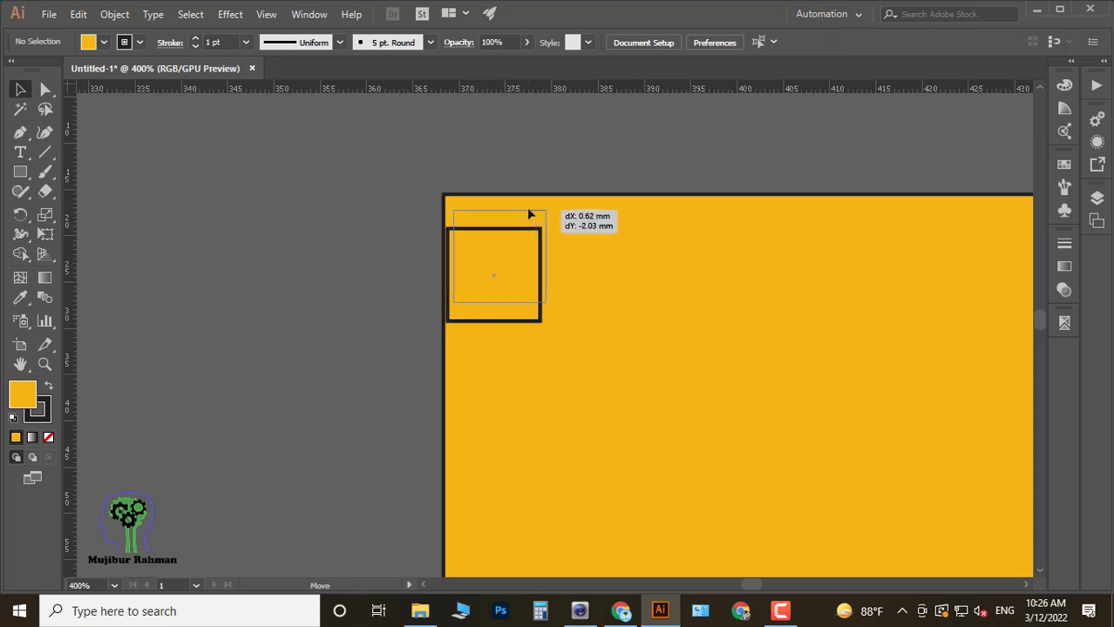
pyautogui.moveTo(505, 87); pyautogui.dragTo(552, 287)
pyautogui.hotkey('ctrl', '1')
pyautogui.hotkey('ctrl', '-')
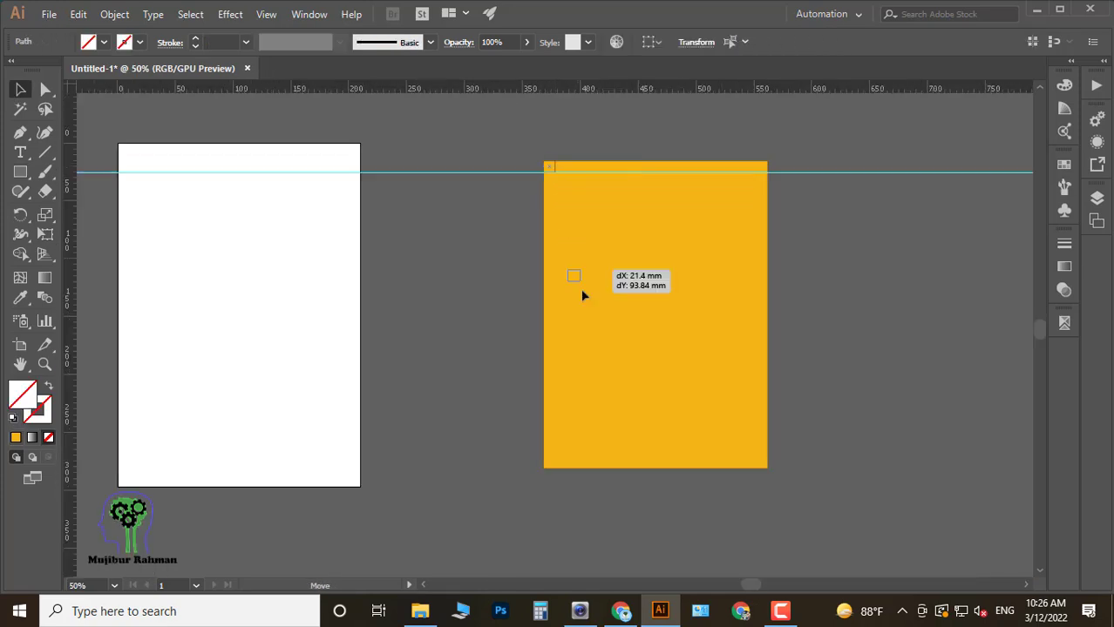
pyautogui.moveTo(548, 171); pyautogui.dragTo(547, 460)
pyautogui.hotkey('ctrl', '+')
pyautogui.hotkey('ctrl', 'shift', 'a')
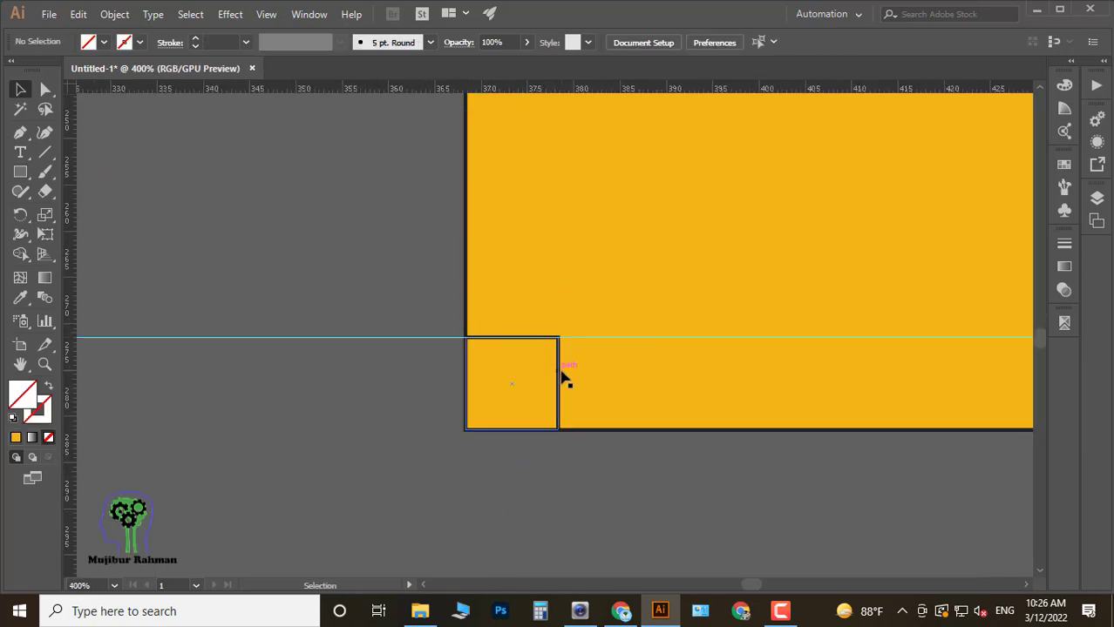
pyautogui.hotkey('ctrl', '0')
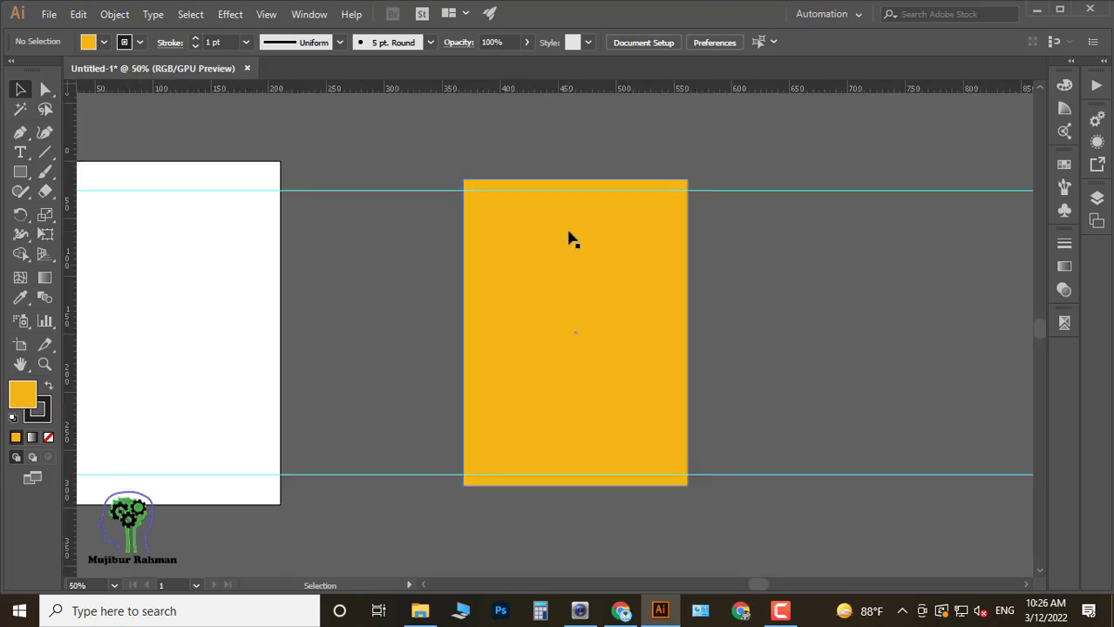
# Pen-trace a dome-shaped arch across the rectangle.
pyautogui.click(463, 292)
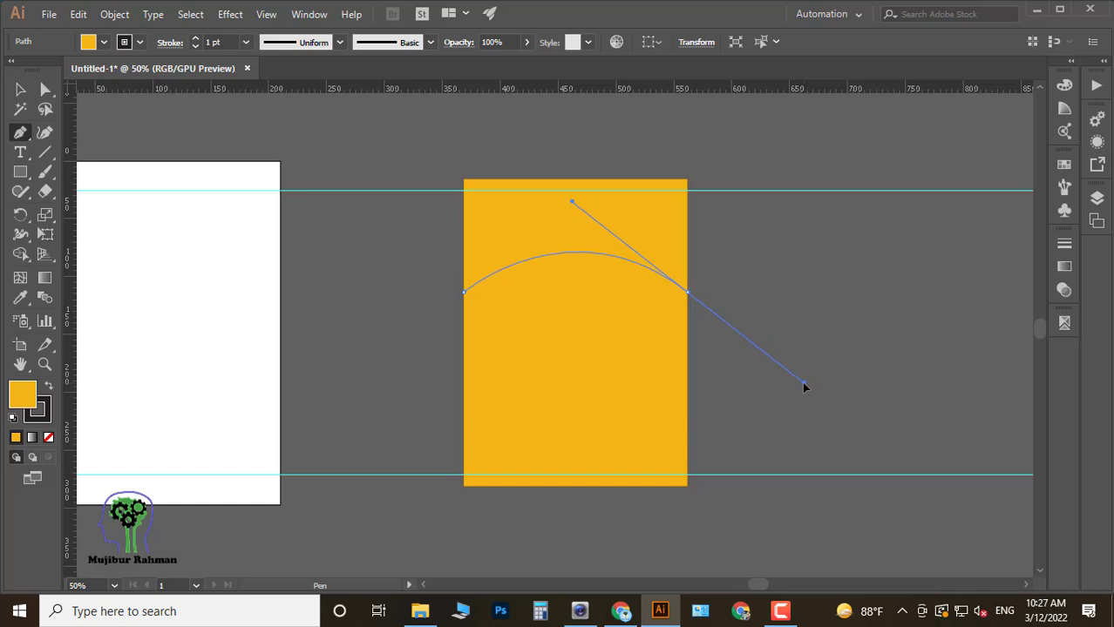
pyautogui.moveTo(818, 380); pyautogui.dragTo(803, 382)
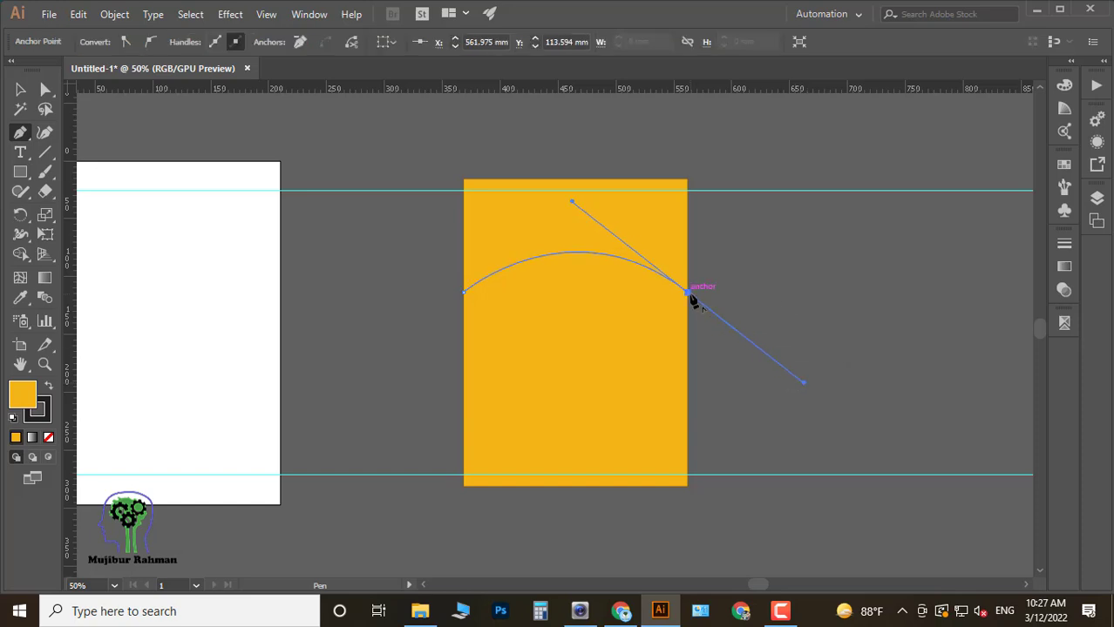
pyautogui.click(688, 391)
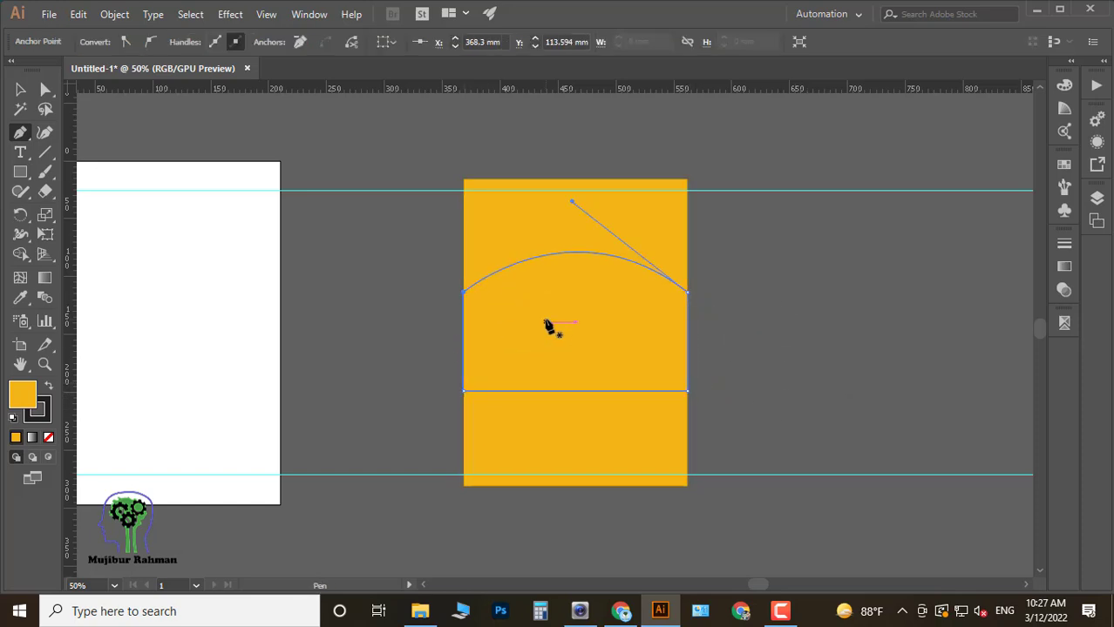
pyautogui.click(404, 131)
# Alt-drag two copies of the dome below the page.
pyautogui.moveTo(577, 293)
pyautogui.mouseDown()
pyautogui.moveTo(838, 281)
pyautogui.moveTo(299, 417)
pyautogui.moveTo(331, 570)
pyautogui.mouseUp()
pyautogui.moveTo(843, 209)
pyautogui.mouseDown()
pyautogui.moveTo(514, 496)
pyautogui.moveTo(498, 536)
pyautogui.mouseUp()
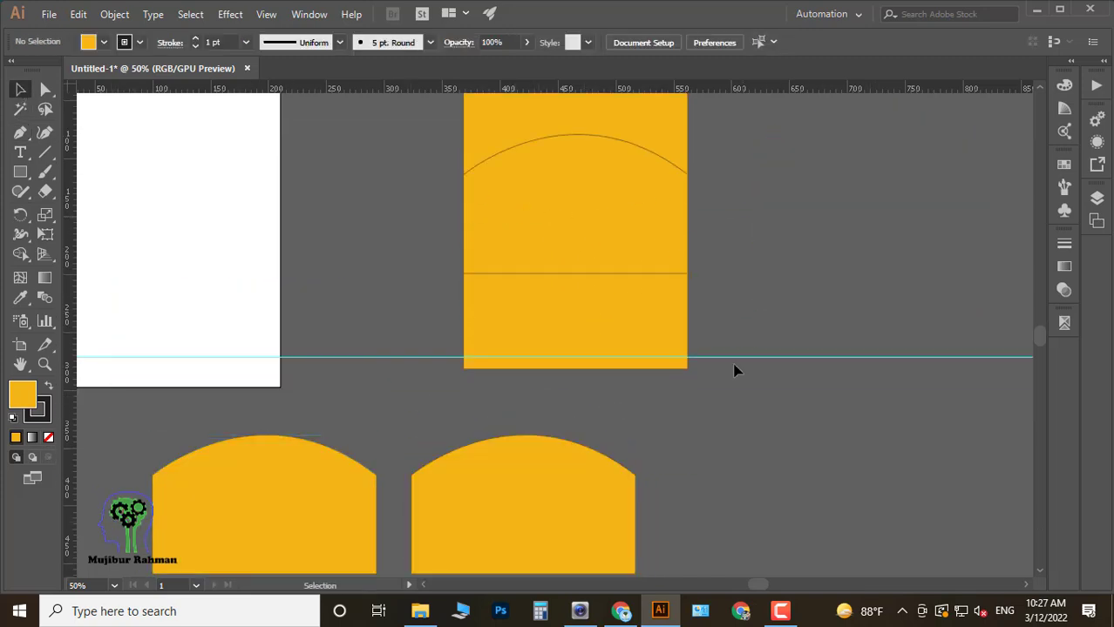
pyautogui.scroll(-2, 643, 337)
# Place the green tea leaves photo from the HD Photo folder.
pyautogui.hotkey('ctrl', 'shift', 'p')
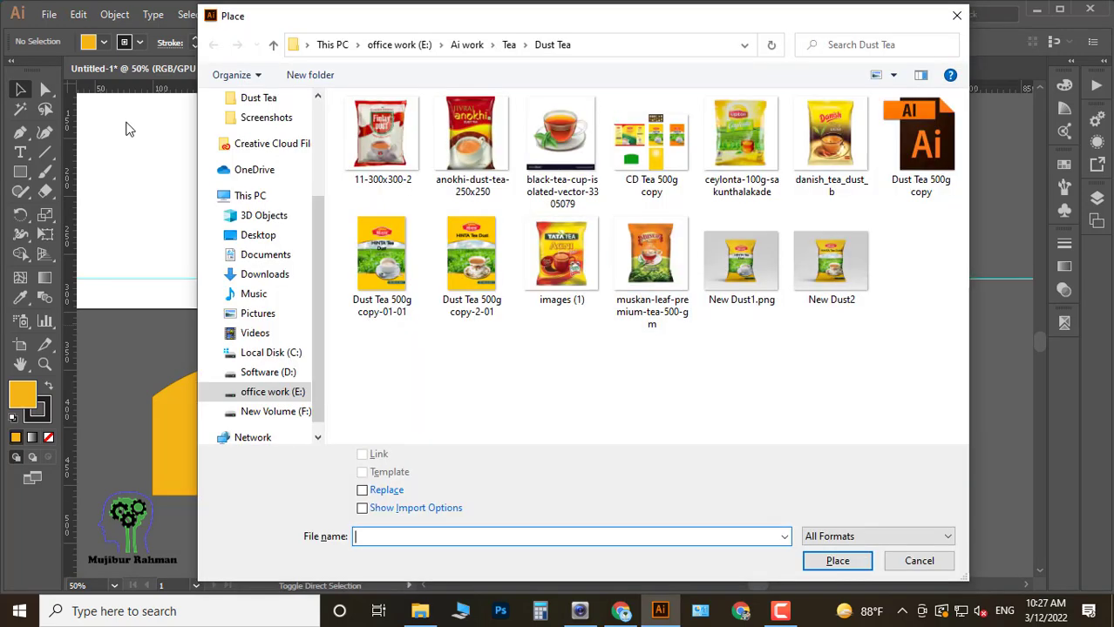
pyautogui.click(273, 392)
pyautogui.doubleClick(388, 291)
pyautogui.doubleClick(380, 157)
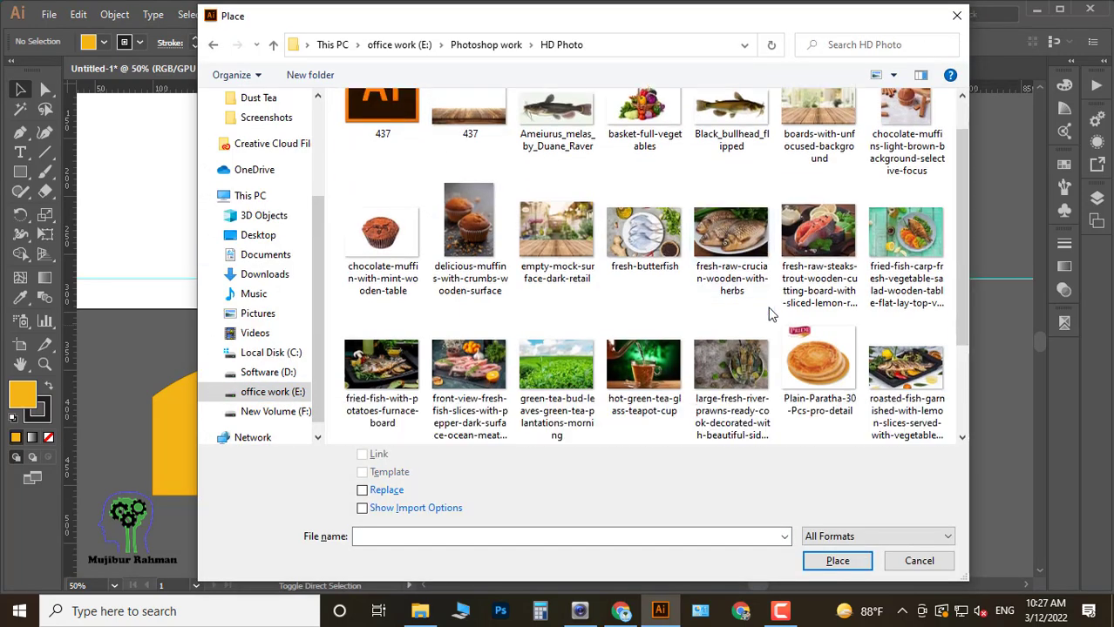
pyautogui.scroll(-2, 556, 377)
pyautogui.click(562, 286)
pyautogui.click(835, 560)
pyautogui.scroll(2, 463, 169)
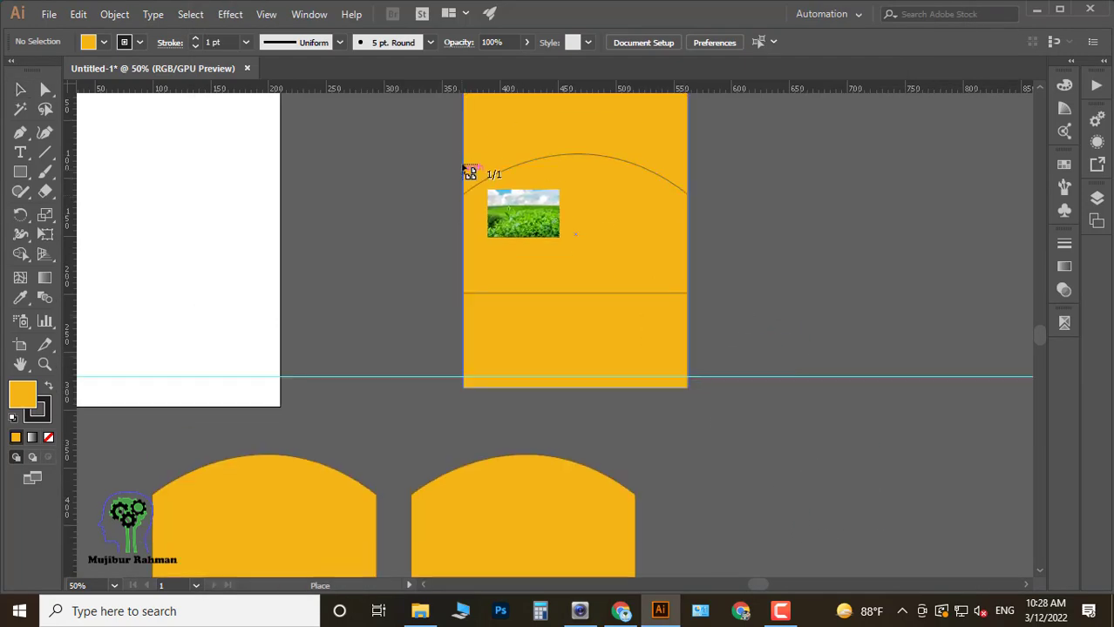
pyautogui.moveTo(463, 142); pyautogui.dragTo(688, 391)
pyautogui.click(853, 219)
pyautogui.scroll(-2, 664, 223)
pyautogui.scroll(3, 625, 219)
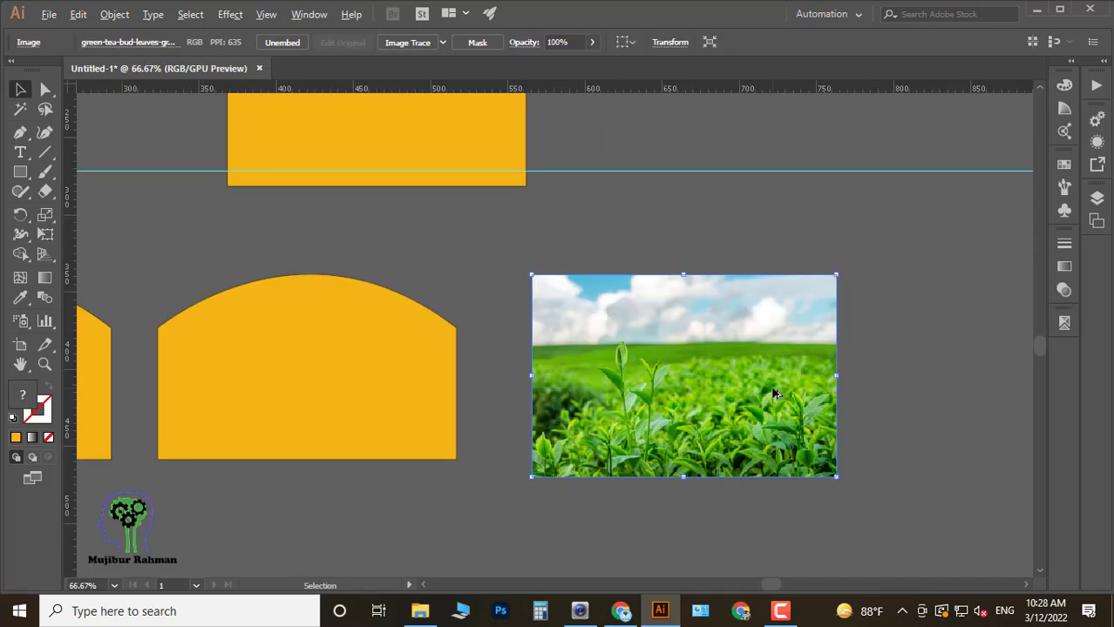
# Clip the photo inside a dome with Make Clipping Mask and shift it down within.
pyautogui.moveTo(329, 365); pyautogui.dragTo(709, 382)
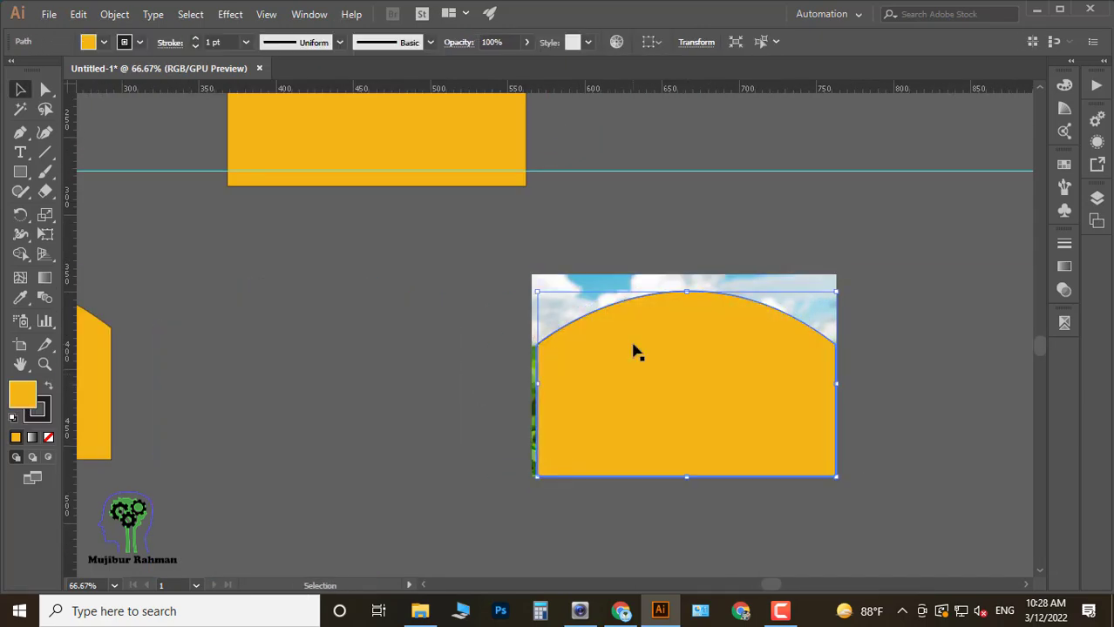
pyautogui.rightClick(712, 349)
pyautogui.click(785, 465)
pyautogui.doubleClick(713, 410)
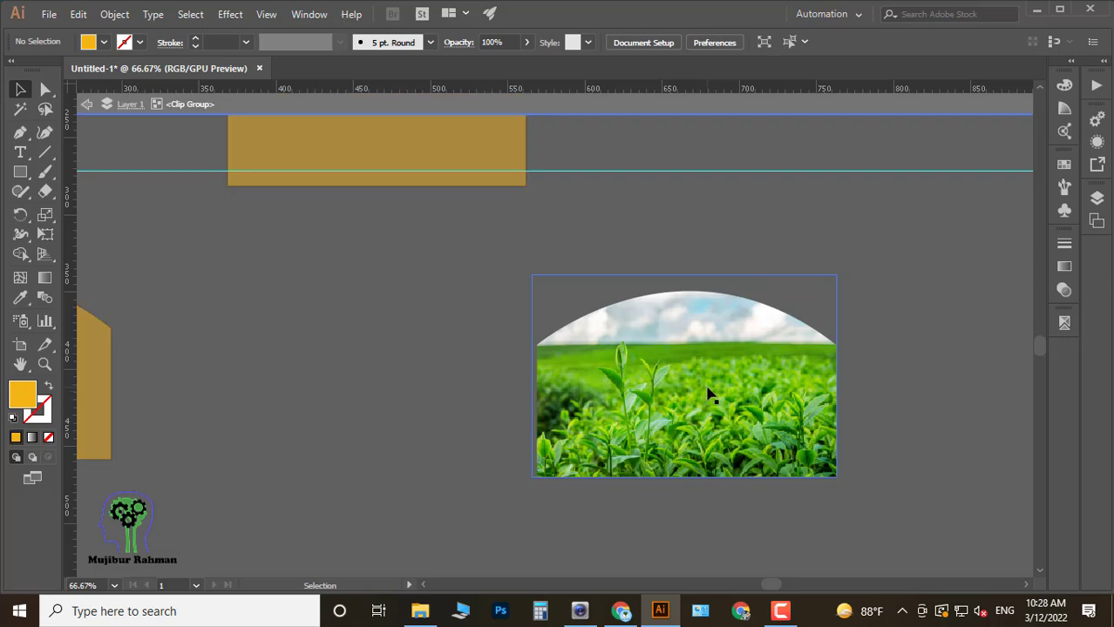
pyautogui.moveTo(708, 391); pyautogui.dragTo(710, 399)
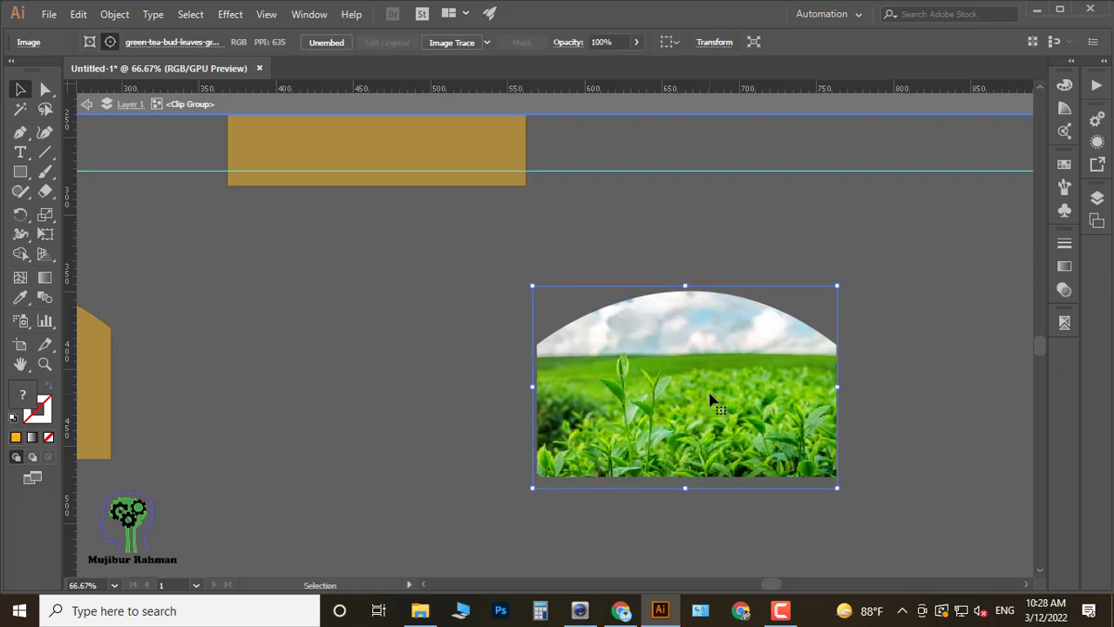
pyautogui.doubleClick(870, 385)
# Give the arch outline a 5 pt stroke.
pyautogui.scroll(-2, 898, 375)
pyautogui.click(643, 257)
pyautogui.scroll(5, 633, 296)
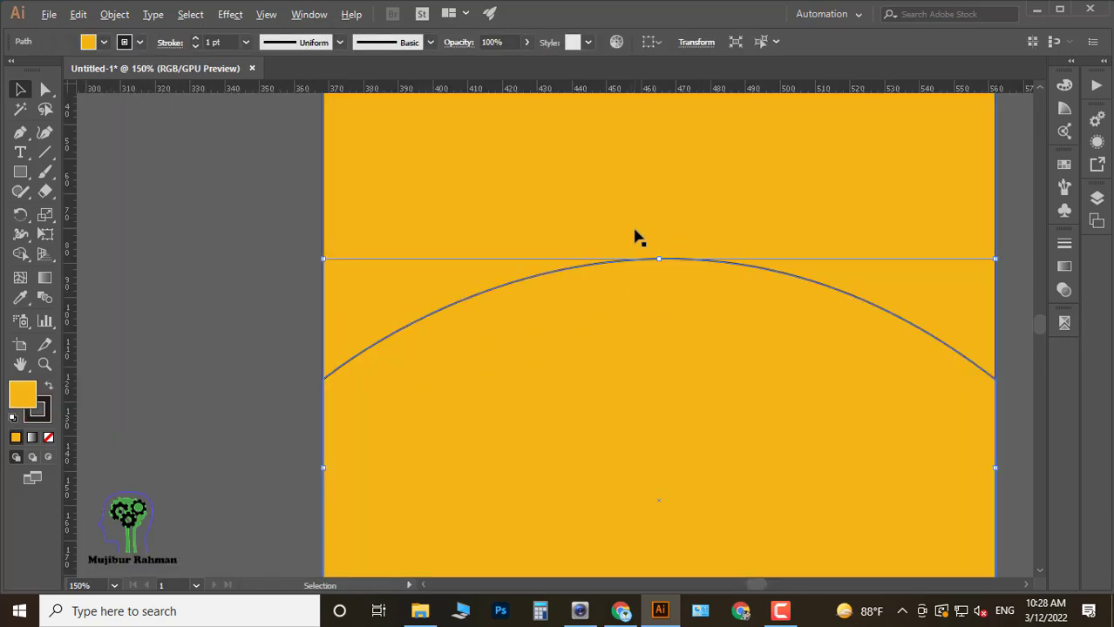
pyautogui.scroll(-3, 634, 296)
pyautogui.click(246, 42)
pyautogui.click(265, 184)
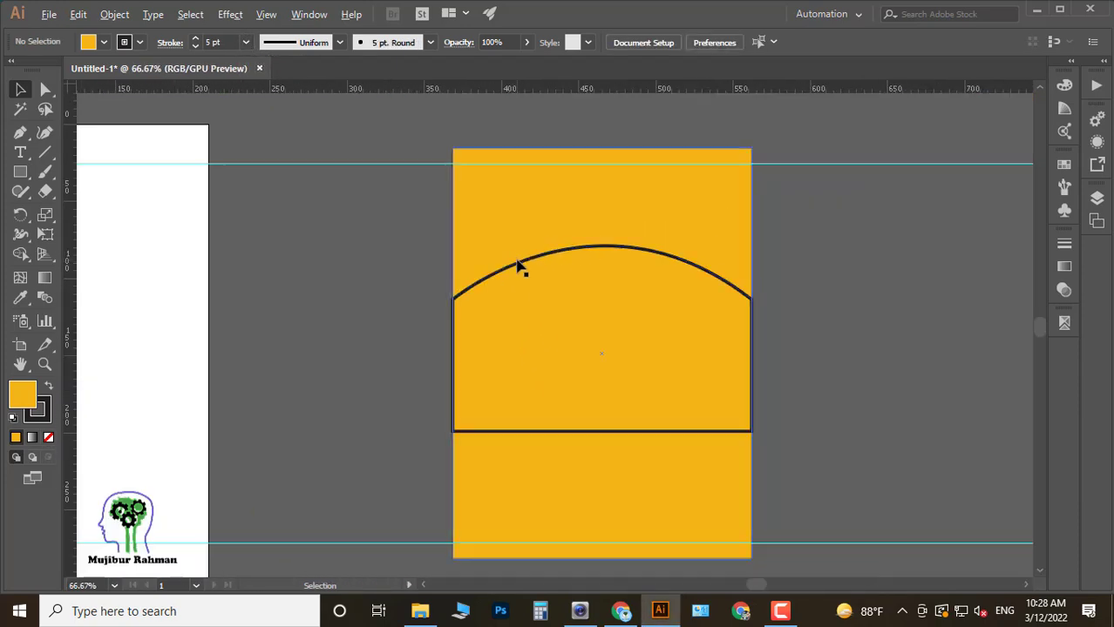
pyautogui.click(515, 272)
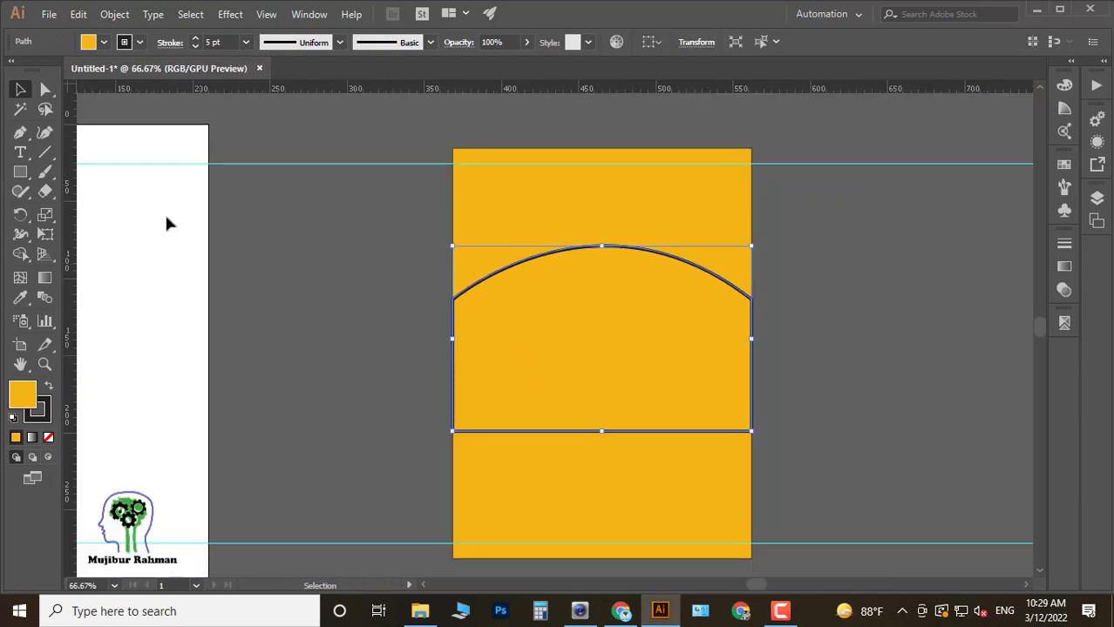
# Fill the arch with a linear gradient of orange, pale cream and FF9300 orange stops.
pyautogui.press('.')
pyautogui.doubleClick(869, 367)
pyautogui.click(804, 453)
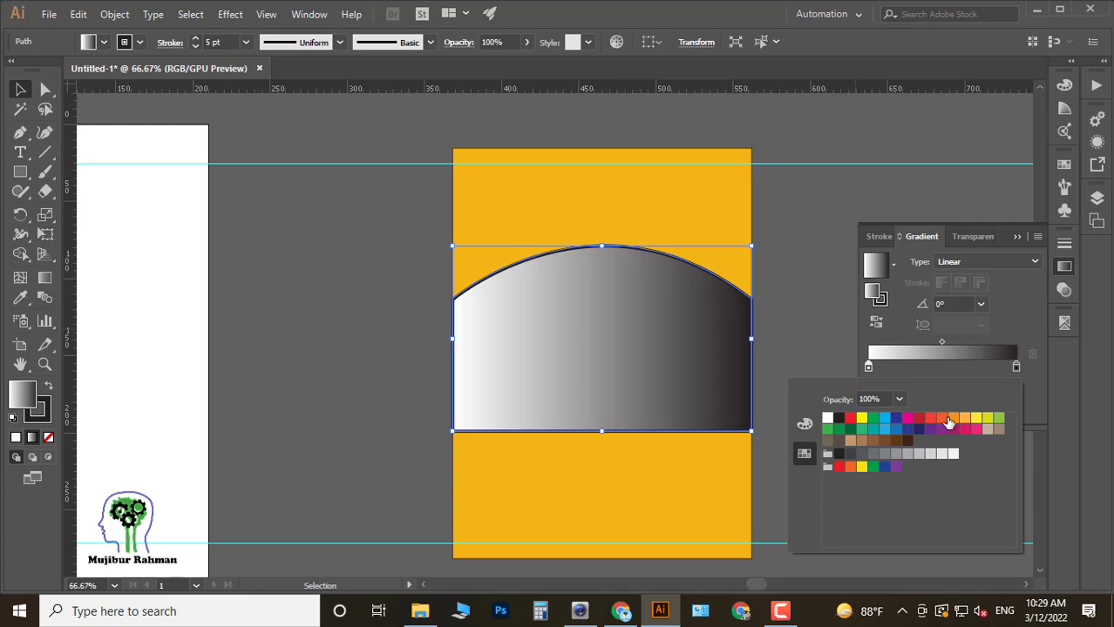
pyautogui.click(948, 422)
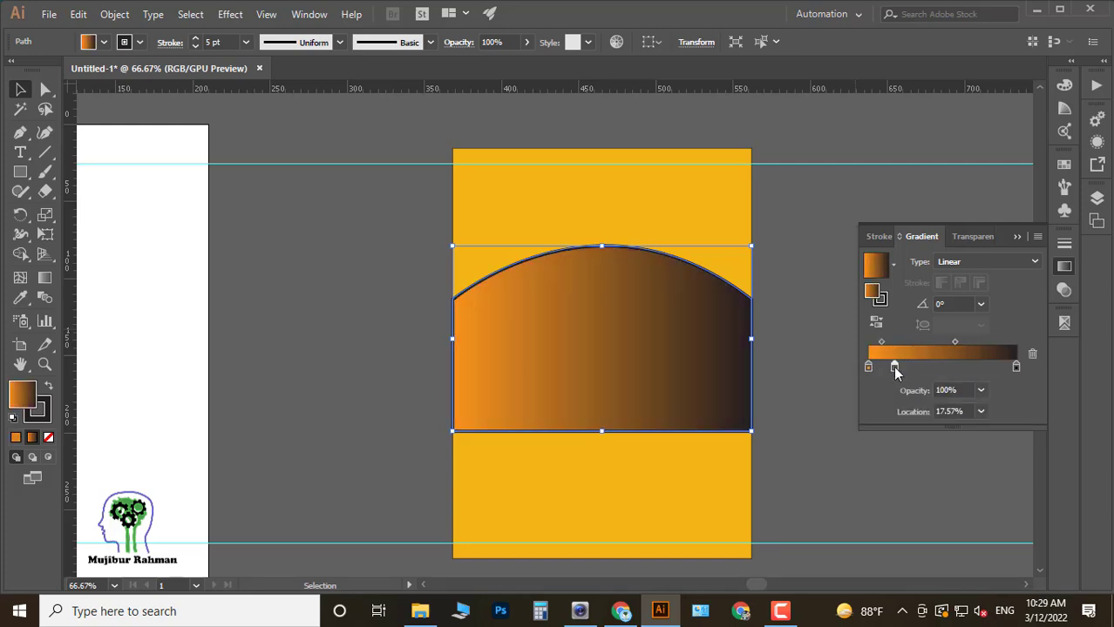
pyautogui.doubleClick(895, 367)
pyautogui.click(862, 419)
pyautogui.doubleClick(860, 420)
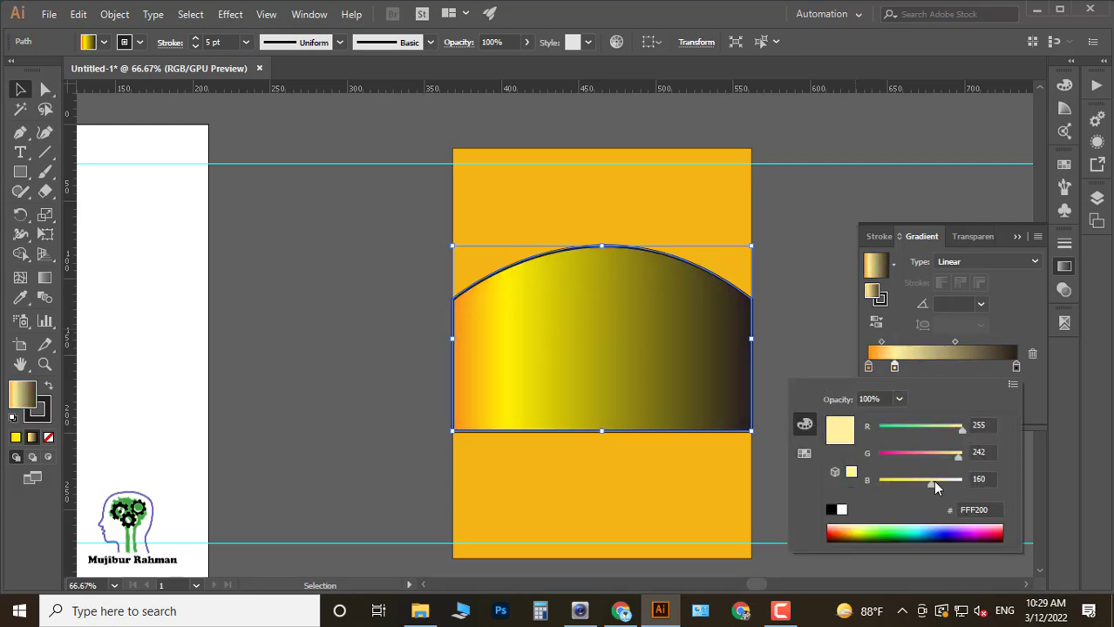
pyautogui.moveTo(935, 488); pyautogui.dragTo(933, 482)
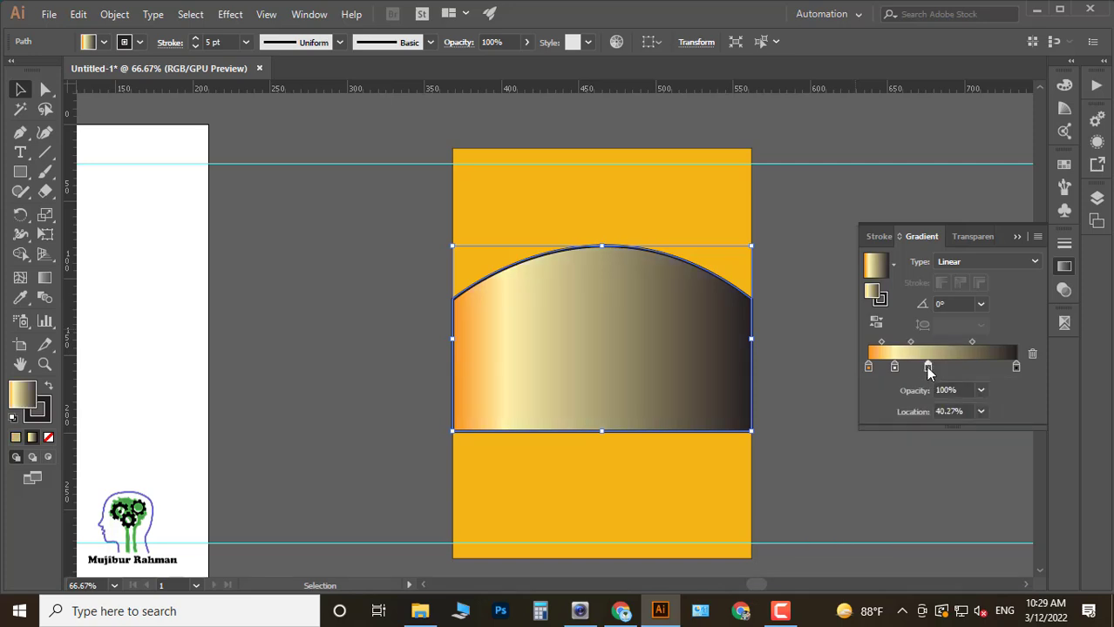
pyautogui.doubleClick(927, 367)
pyautogui.click(851, 526)
pyautogui.moveTo(933, 457); pyautogui.dragTo(927, 456)
pyautogui.moveTo(892, 482); pyautogui.dragTo(874, 486)
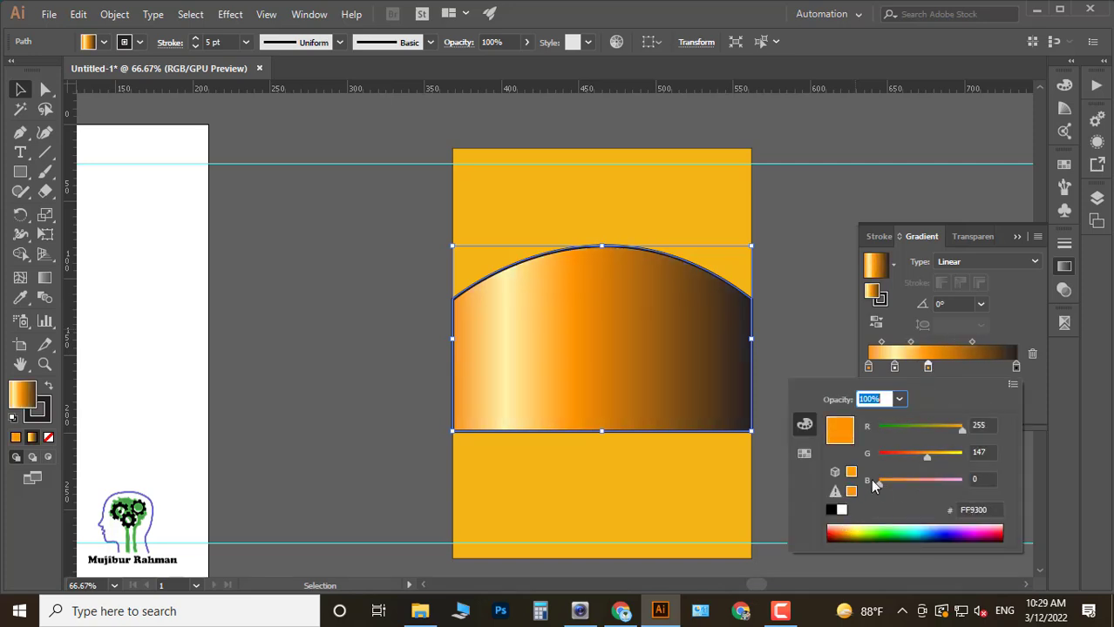
# Add gradient stops toward the right: pale yellow FFFFA9 and a final orange.
pyautogui.click(970, 367)
pyautogui.doubleClick(970, 367)
pyautogui.moveTo(962, 426); pyautogui.dragTo(911, 453)
pyautogui.doubleClick(994, 367)
pyautogui.click(841, 511)
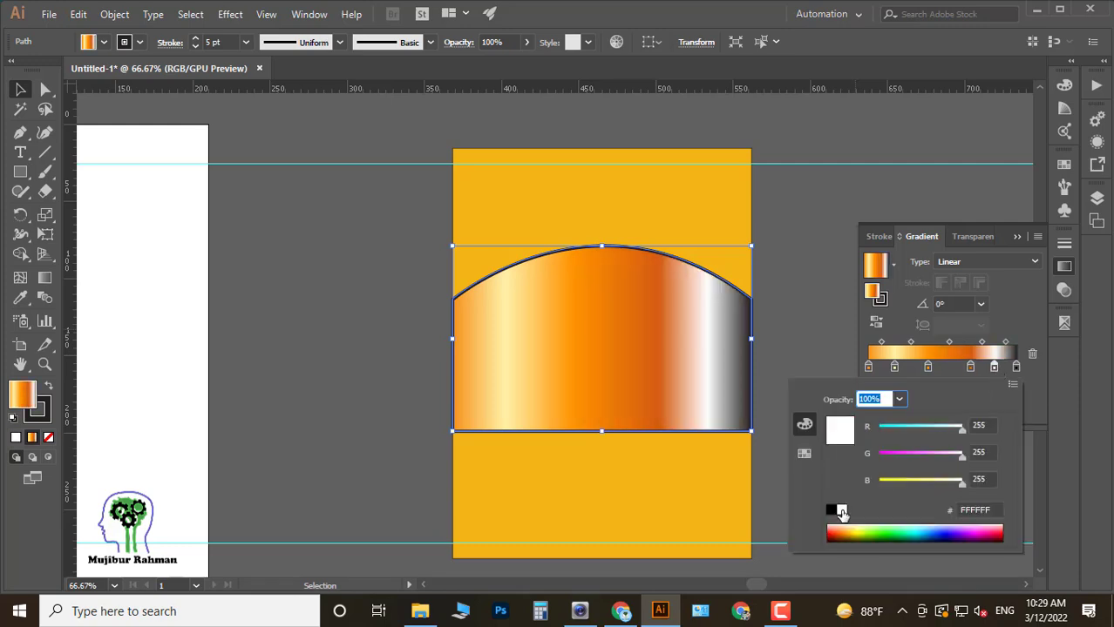
pyautogui.moveTo(931, 484); pyautogui.dragTo(933, 481)
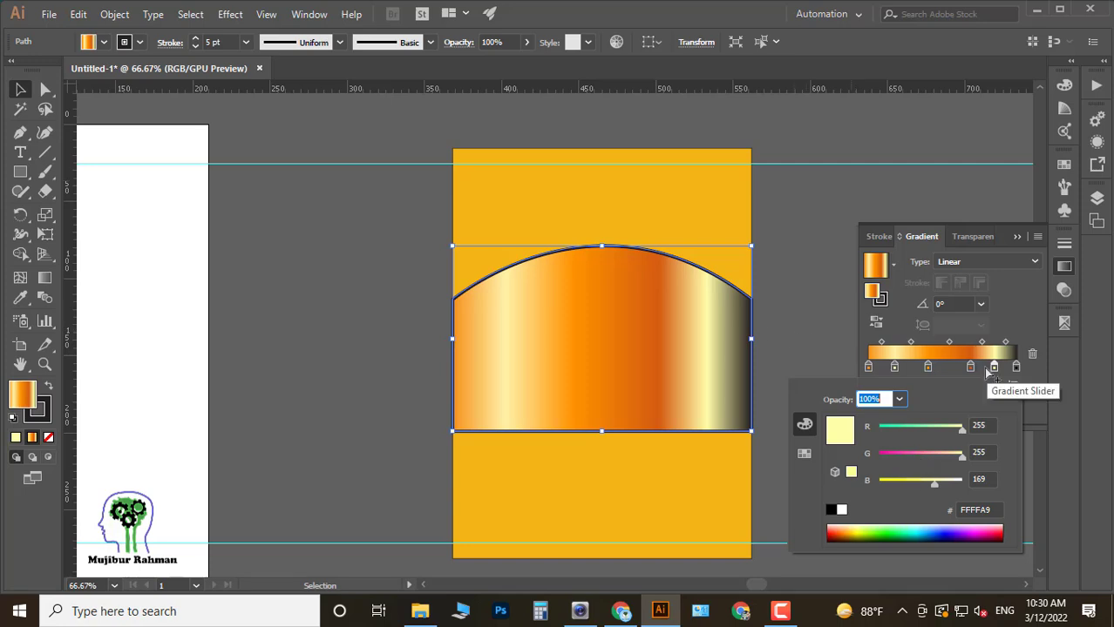
pyautogui.moveTo(970, 366); pyautogui.dragTo(961, 367)
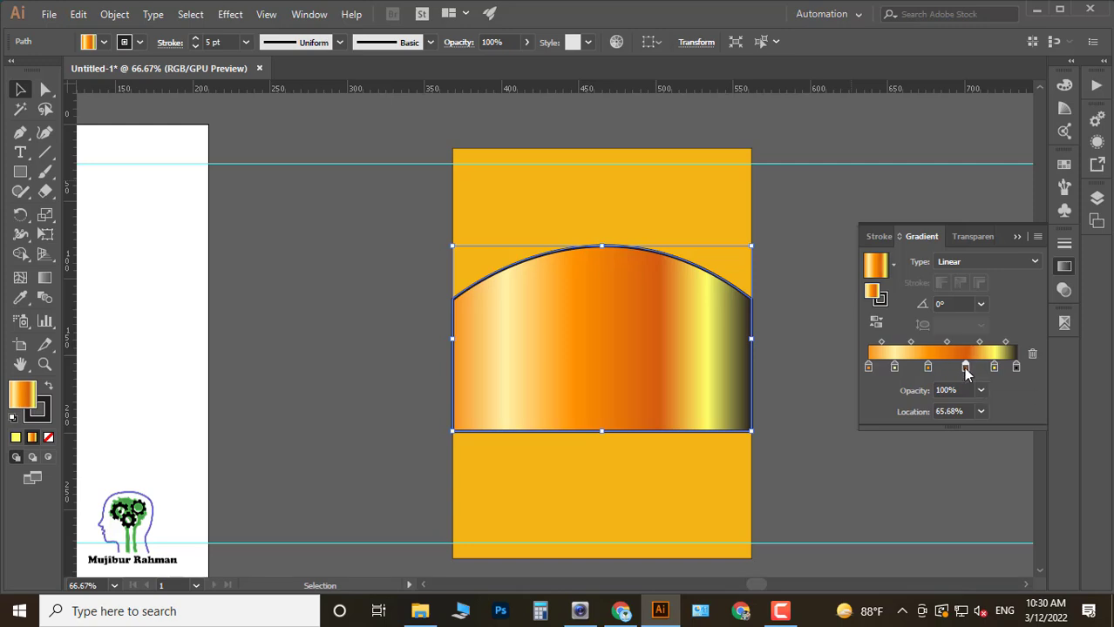
pyautogui.doubleClick(961, 367)
pyautogui.click(804, 453)
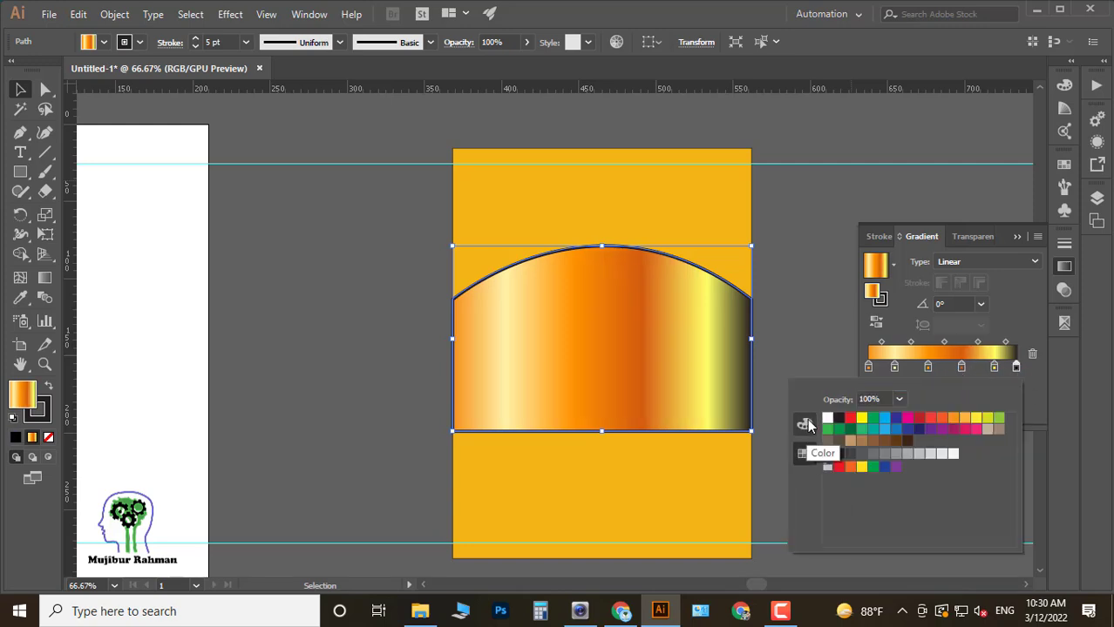
pyautogui.click(941, 418)
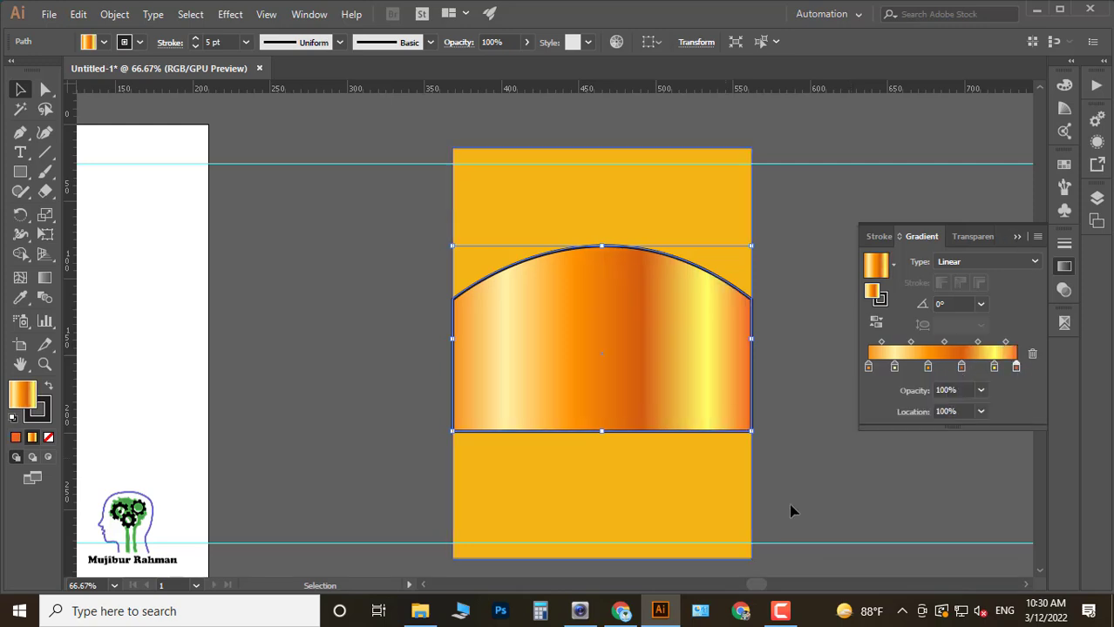
# Remove the arch's outline and deselect it.
pyautogui.press('x')
pyautogui.press('/')
pyautogui.click(940, 353)
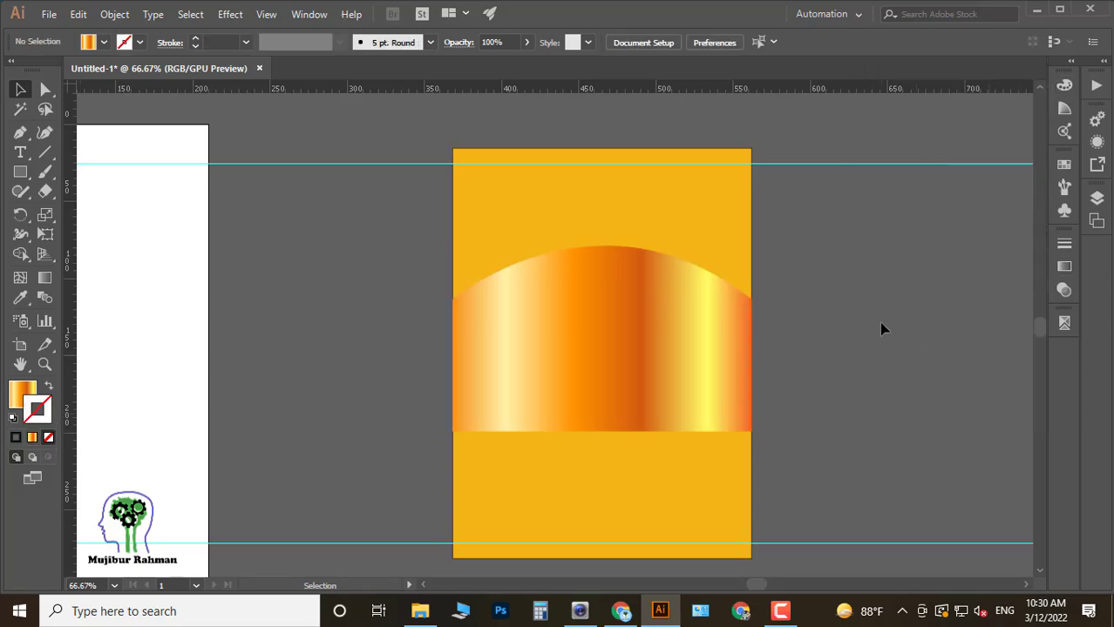
pyautogui.hotkey('ctrl', '-')
pyautogui.hotkey('ctrl', '-')
# Move the tea-field clip group onto the arch, lowering its top to reveal the gradient rim.
pyautogui.moveTo(778, 492); pyautogui.dragTo(629, 288)
pyautogui.hotkey('ctrl', '+')
pyautogui.hotkey('ctrl', '+')
pyautogui.hotkey('ctrl', '+')
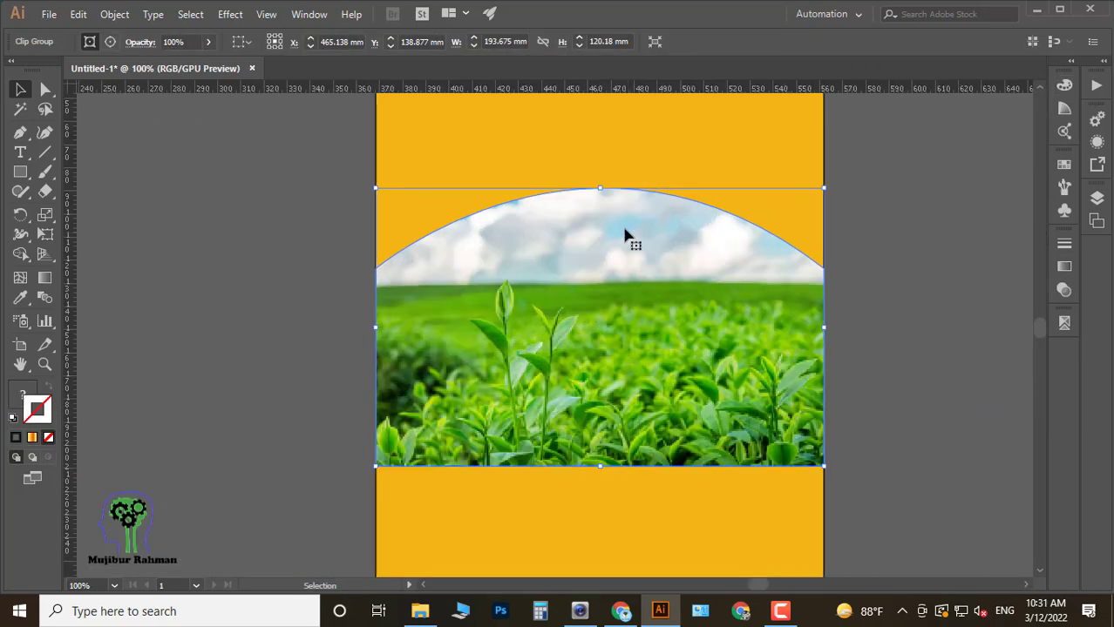
pyautogui.moveTo(603, 189); pyautogui.dragTo(601, 194)
pyautogui.click(950, 208)
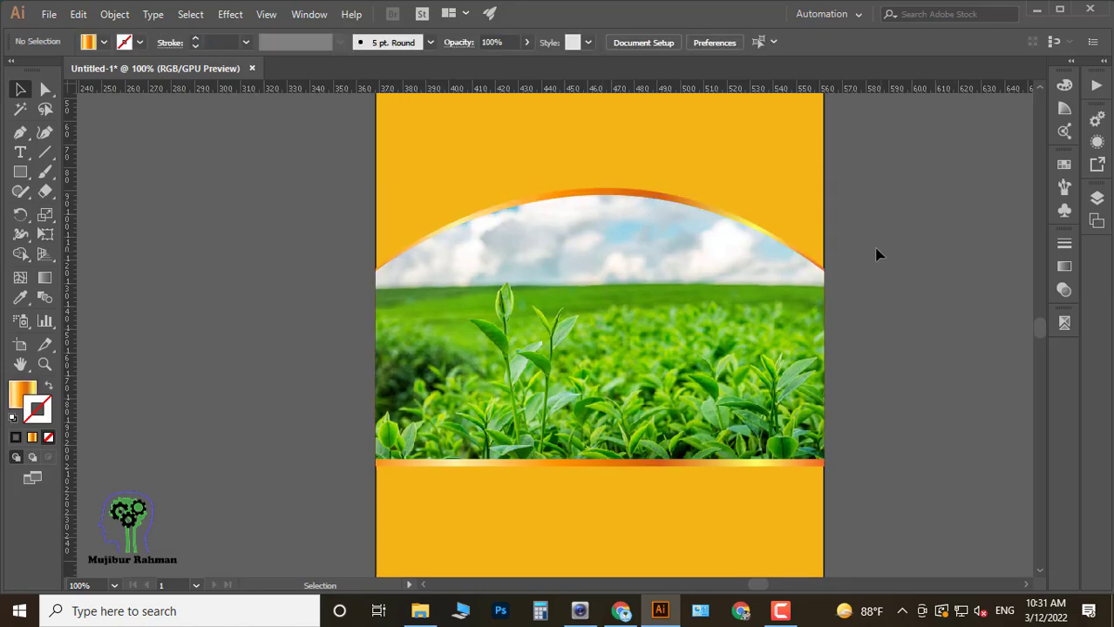
pyautogui.hotkey('ctrl', '-')
pyautogui.moveTo(917, 268); pyautogui.dragTo(838, 257)
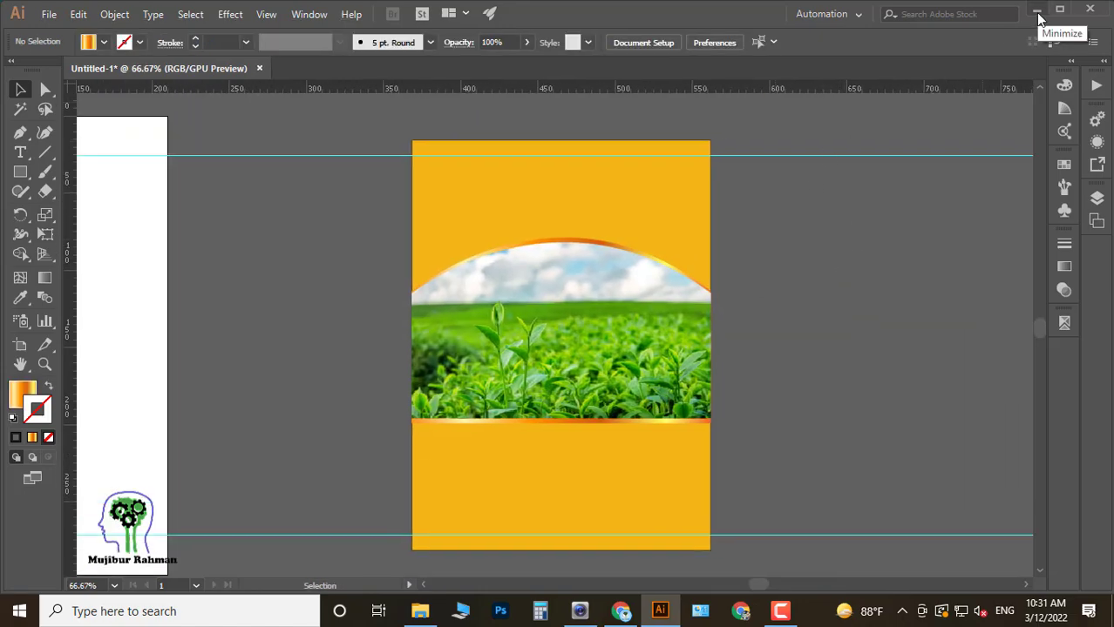
pyautogui.click(1037, 13)
# Open 15067 from Ai File > Color Code and drag its gold gradient set into Untitled-1.
pyautogui.click(420, 611)
pyautogui.doubleClick(318, 186)
pyautogui.click(15, 129)
pyautogui.doubleClick(218, 188)
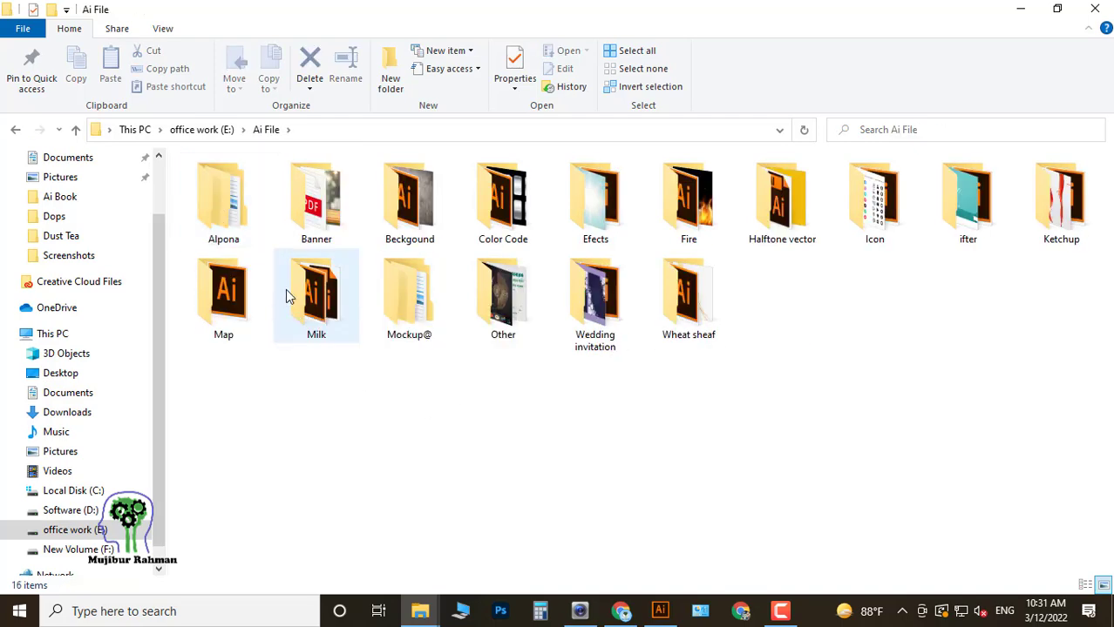
pyautogui.click(506, 210)
pyautogui.doubleClick(506, 209)
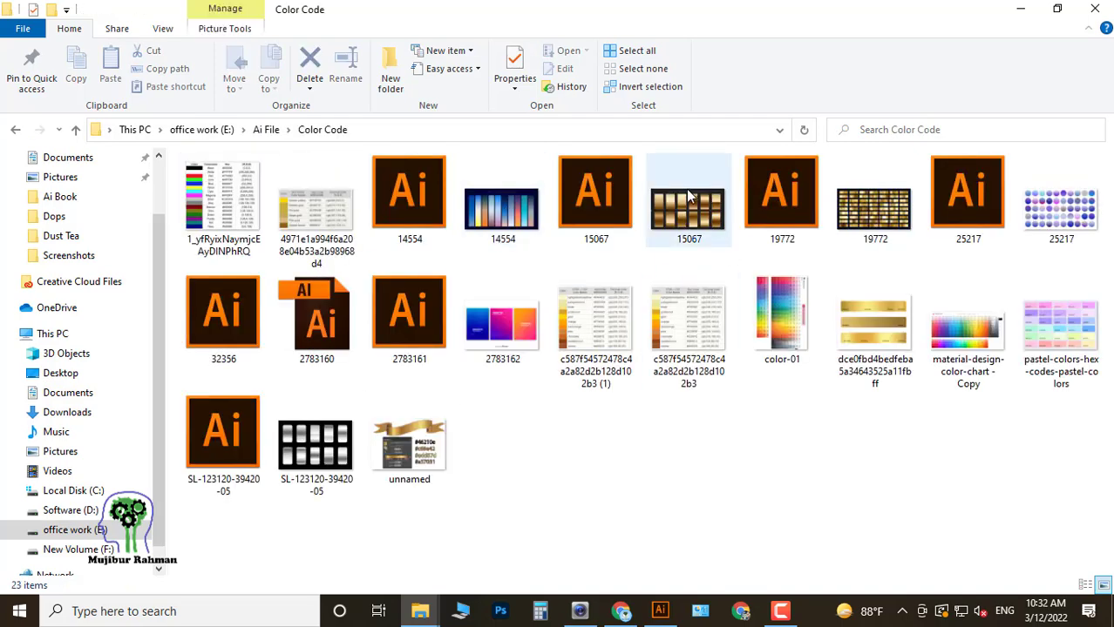
pyautogui.doubleClick(686, 190)
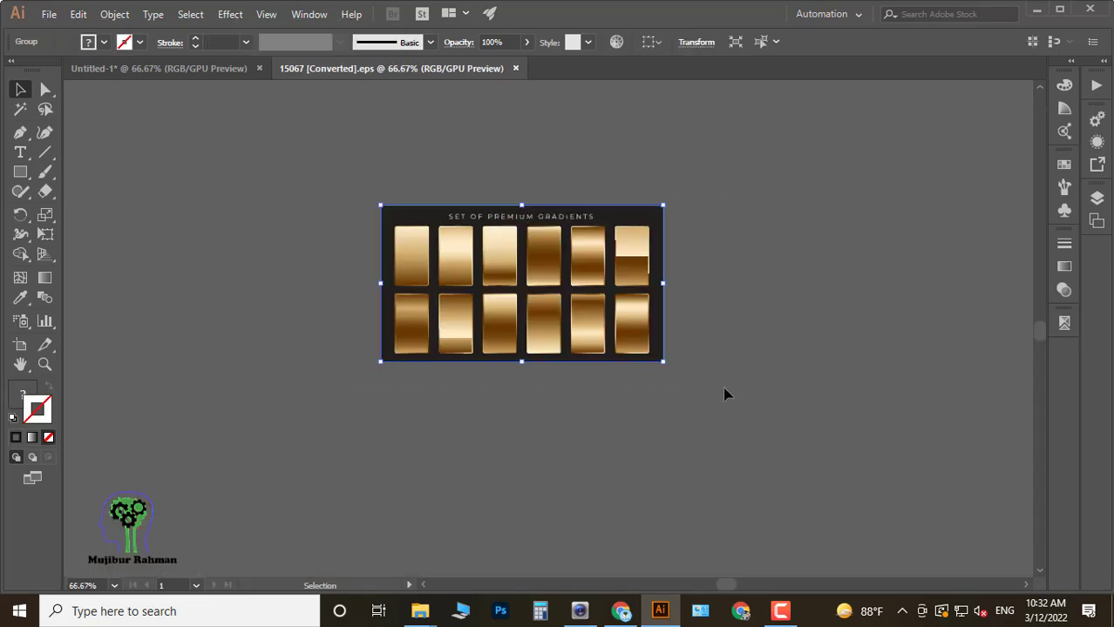
pyautogui.moveTo(645, 344); pyautogui.dragTo(996, 230)
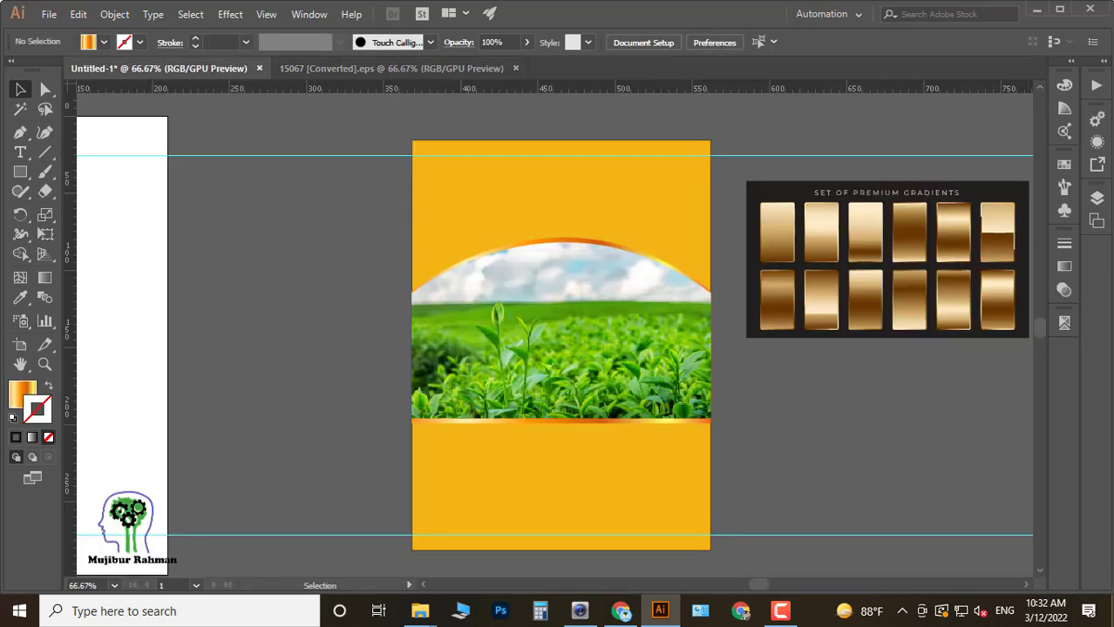
# Remove the tea-field image and sample gold gradients from the gradient set onto the arch rims.
pyautogui.moveTo(760, 421); pyautogui.dragTo(697, 441)
pyautogui.click(560, 292)
pyautogui.press('Delete')
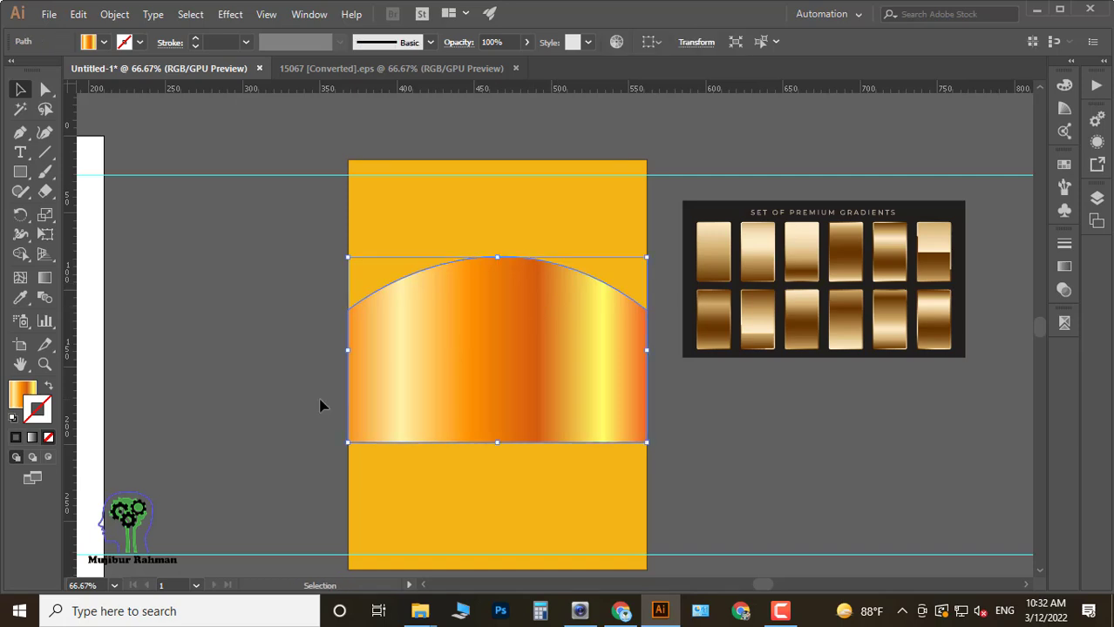
pyautogui.click(891, 327)
pyautogui.click(937, 318)
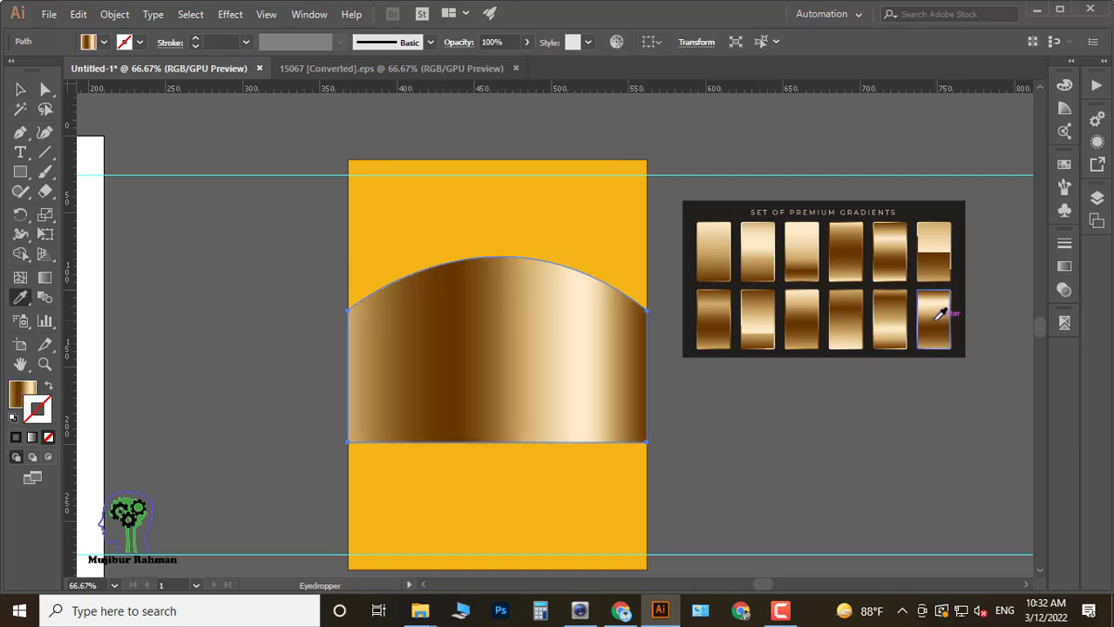
pyautogui.click(846, 253)
pyautogui.click(889, 318)
# Restore the tea-field image over the arch and select the image and the gold arch.
pyautogui.press('v')
pyautogui.click(221, 246)
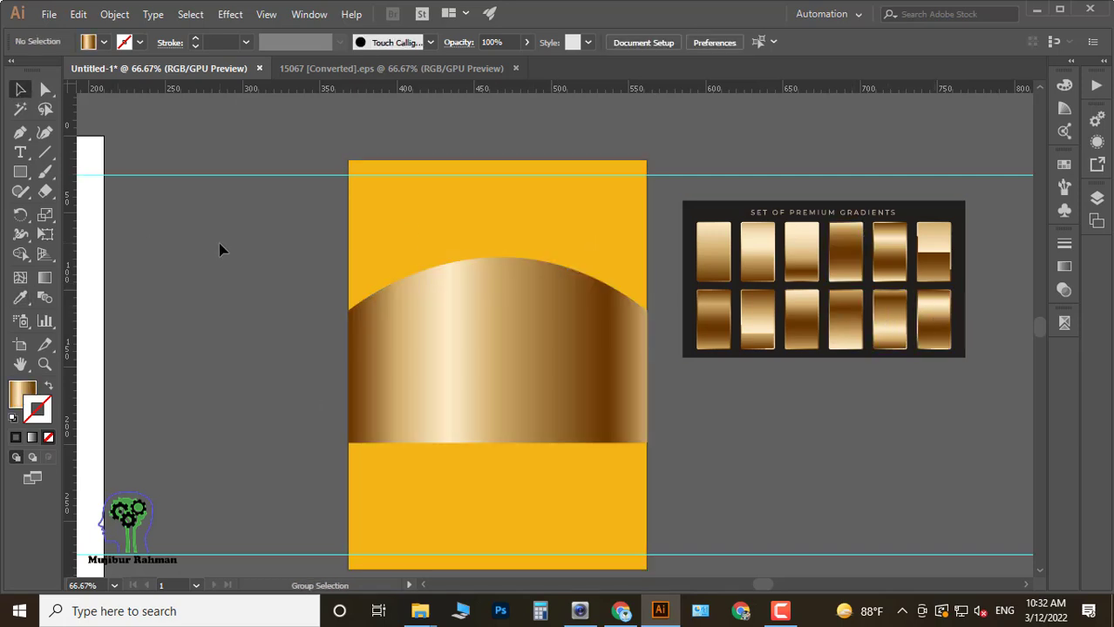
pyautogui.scroll(4, 447, 274)
pyautogui.scroll(-3, 514, 343)
pyautogui.click(518, 336)
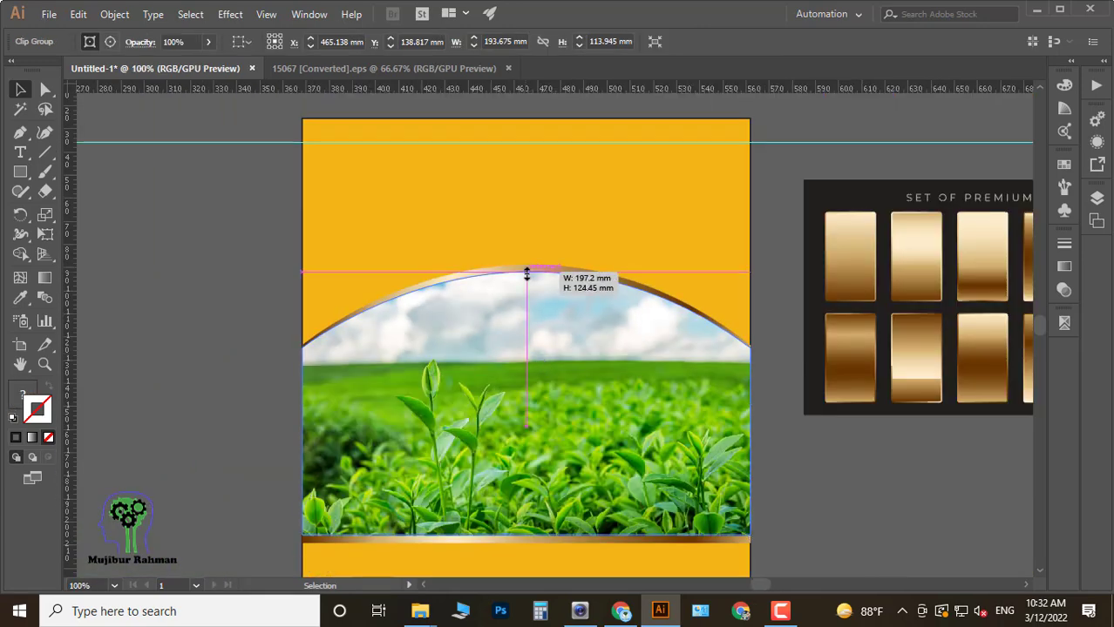
pyautogui.click(530, 265)
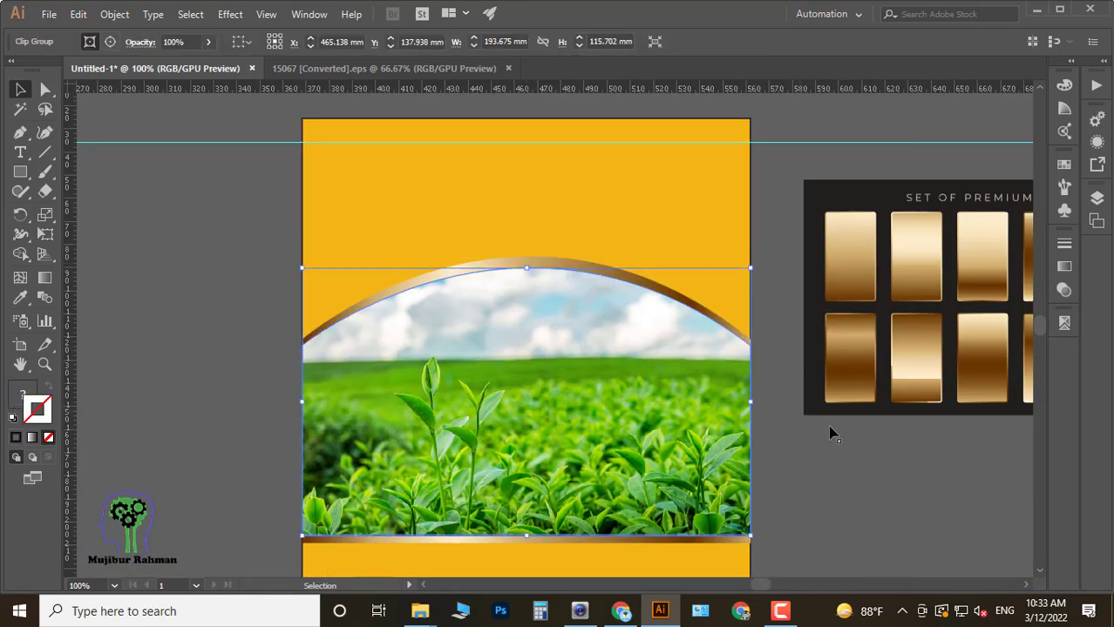
# Zoom out and marquee-select the arch together with the tea-field image.
pyautogui.click(776, 490)
pyautogui.hotkey('ctrl', '-')
pyautogui.hotkey('ctrl', '-')
pyautogui.moveTo(519, 180); pyautogui.dragTo(529, 329)
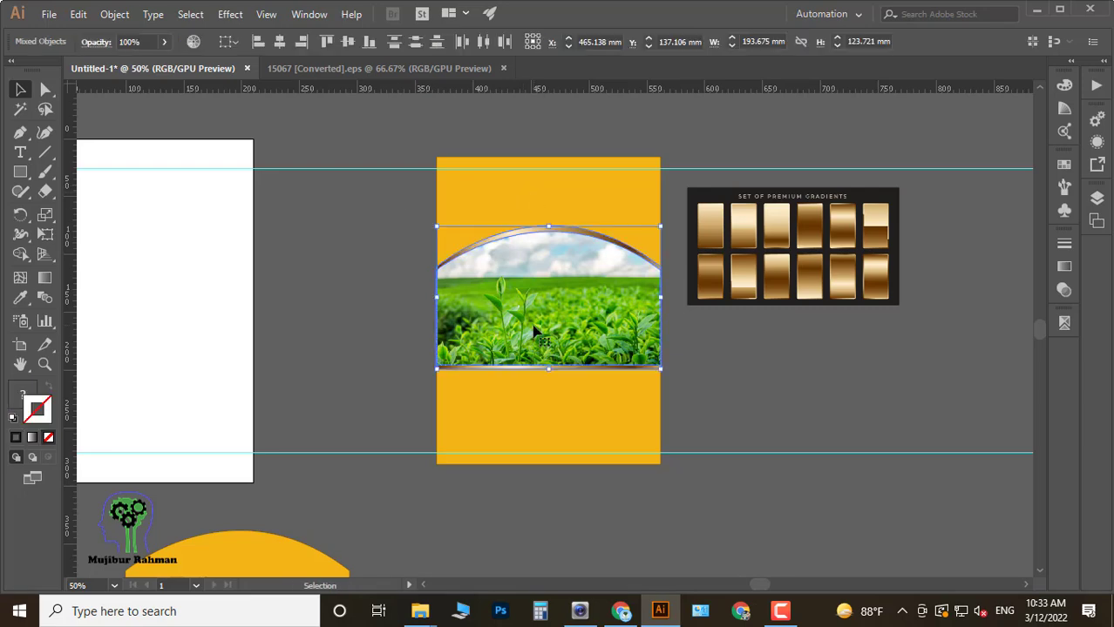
pyautogui.click(882, 447)
pyautogui.hotkey('ctrl', '+')
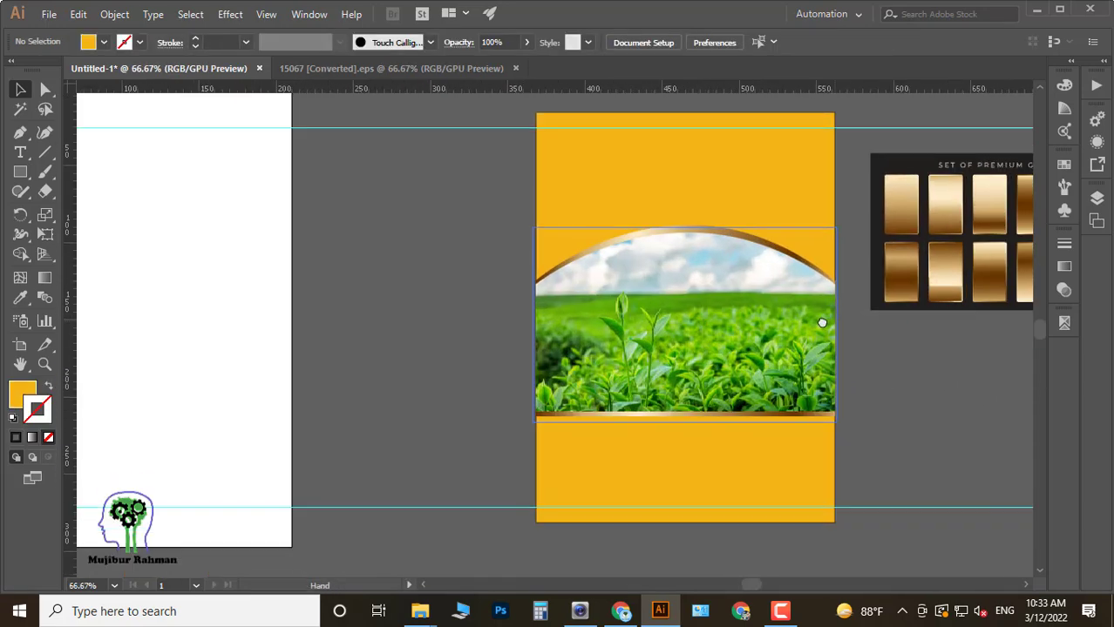
pyautogui.hscroll(3, 891, 382)
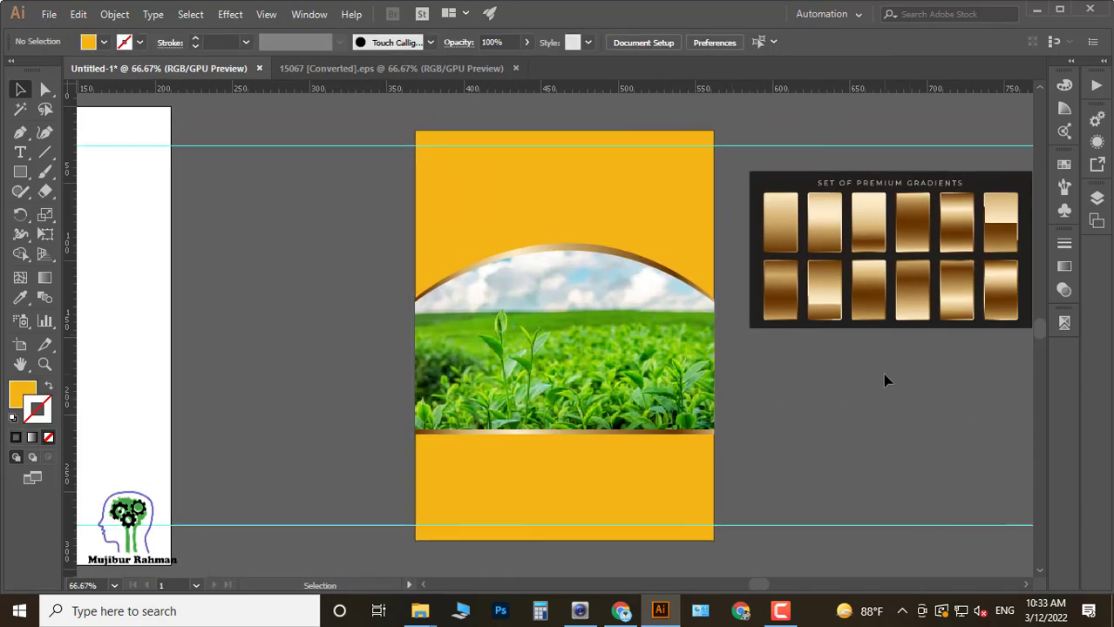
pyautogui.hscroll(2, 891, 385)
# Move the gold gradient set artwork further right and check the finished photo arch.
pyautogui.click(869, 291)
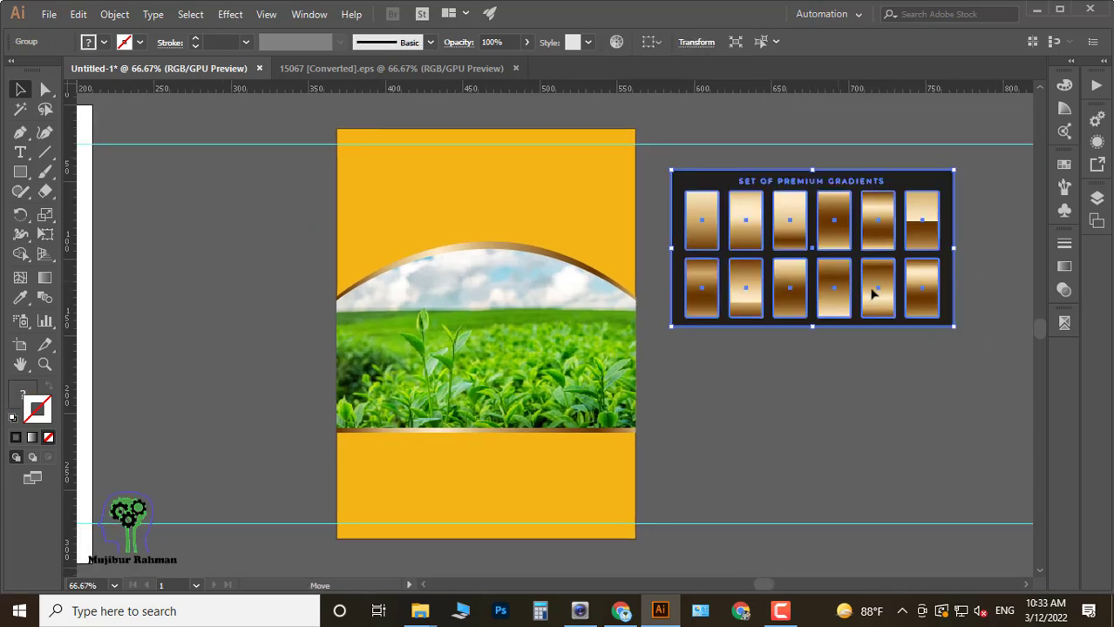
pyautogui.moveTo(869, 291); pyautogui.dragTo(994, 291)
pyautogui.click(753, 361)
pyautogui.click(472, 291)
pyautogui.keyDown('alt'); pyautogui.scroll(3, 467, 288); pyautogui.keyUp('alt')
pyautogui.hotkey('ctrl', 'shift', 'a')
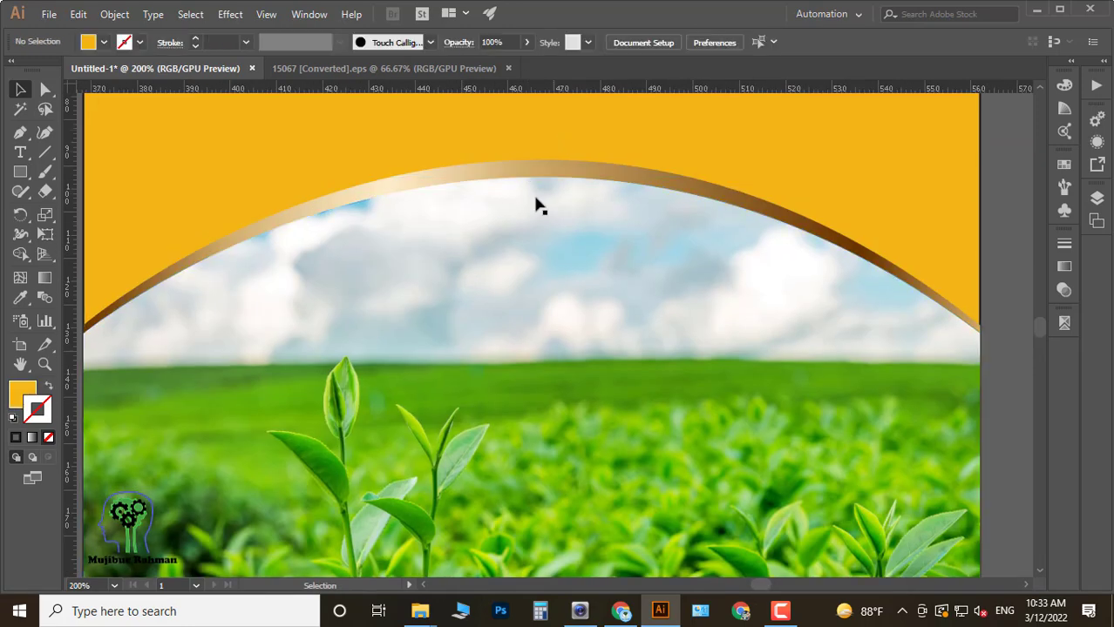
pyautogui.keyDown('alt'); pyautogui.scroll(-3, 840, 378); pyautogui.keyUp('alt')
pyautogui.keyDown('alt'); pyautogui.scroll(-2, 900, 373); pyautogui.keyUp('alt')
pyautogui.keyDown('alt'); pyautogui.scroll(1, 782, 346); pyautogui.keyUp('alt')
pyautogui.hscroll(1, 789, 358)
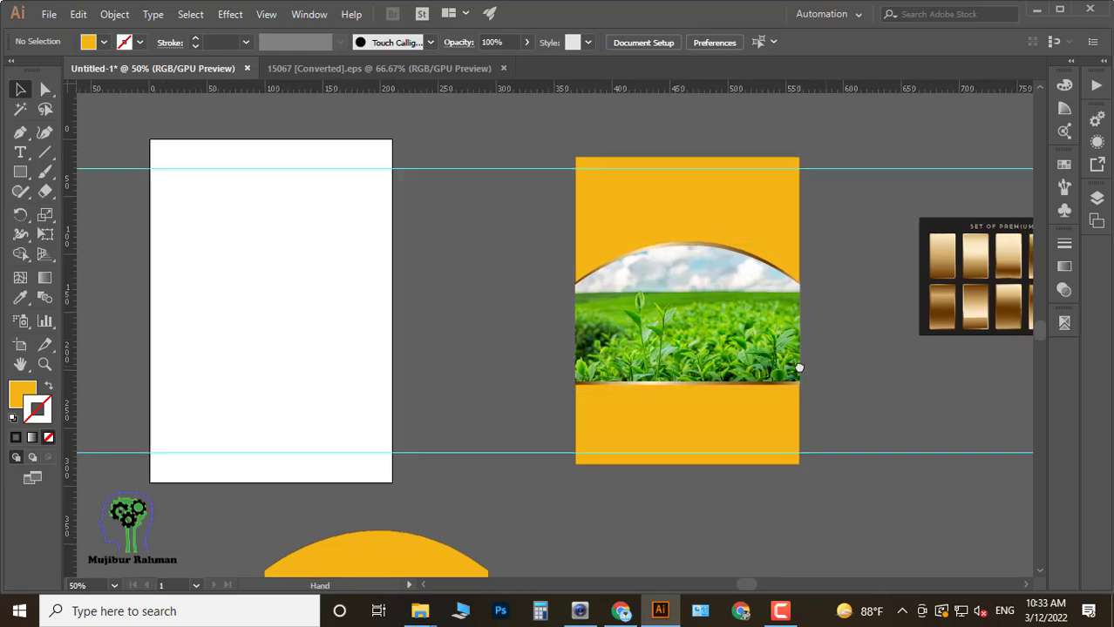
pyautogui.hscroll(3, 796, 369)
pyautogui.keyDown('alt'); pyautogui.scroll(2, 775, 369); pyautogui.keyUp('alt')
pyautogui.keyDown('alt'); pyautogui.scroll(-1, 758, 369); pyautogui.keyUp('alt')
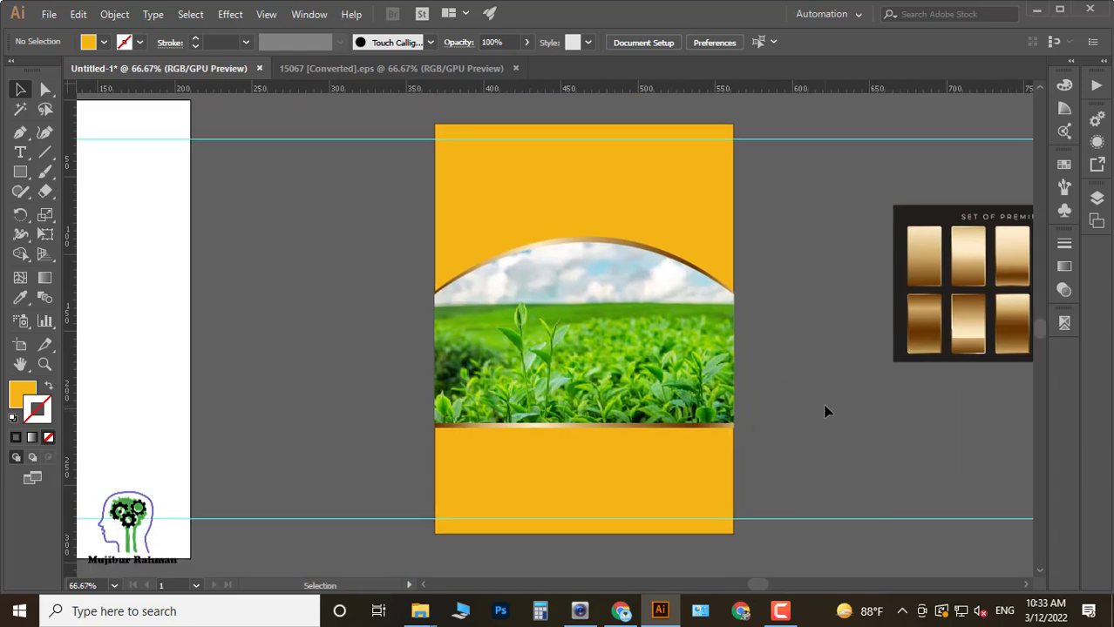
# Place the HINTA logo from the LOGO@ folder and scale it near the top of the front.
pyautogui.hotkey('ctrl', 'shift', 'p')
pyautogui.click(399, 45)
pyautogui.doubleClick(368, 239)
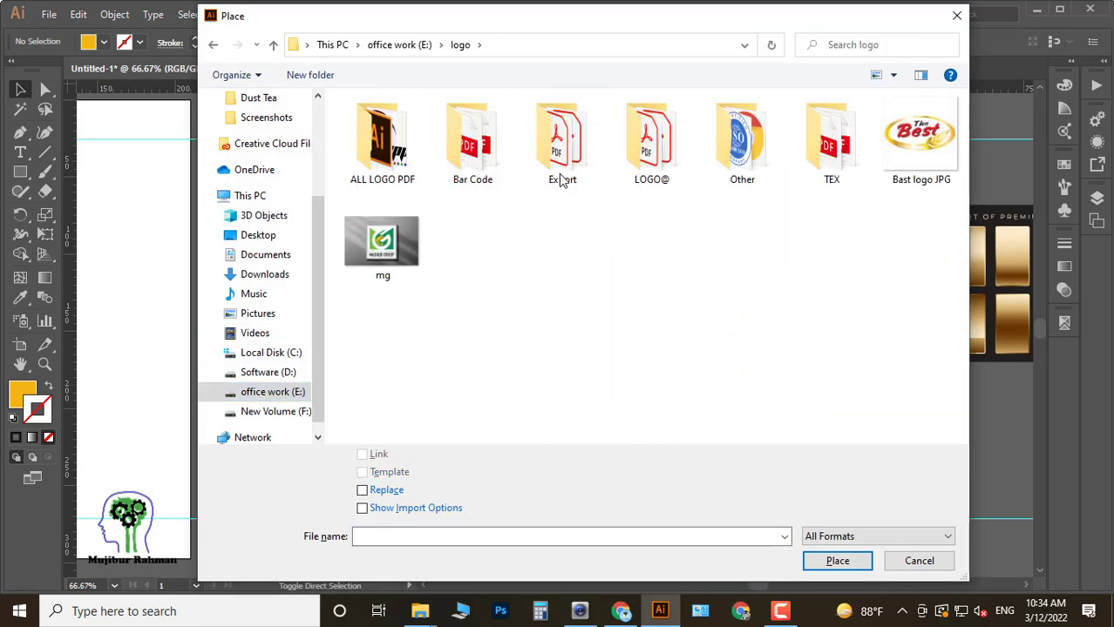
pyautogui.doubleClick(651, 130)
pyautogui.click(645, 135)
pyautogui.click(836, 561)
pyautogui.click(546, 166)
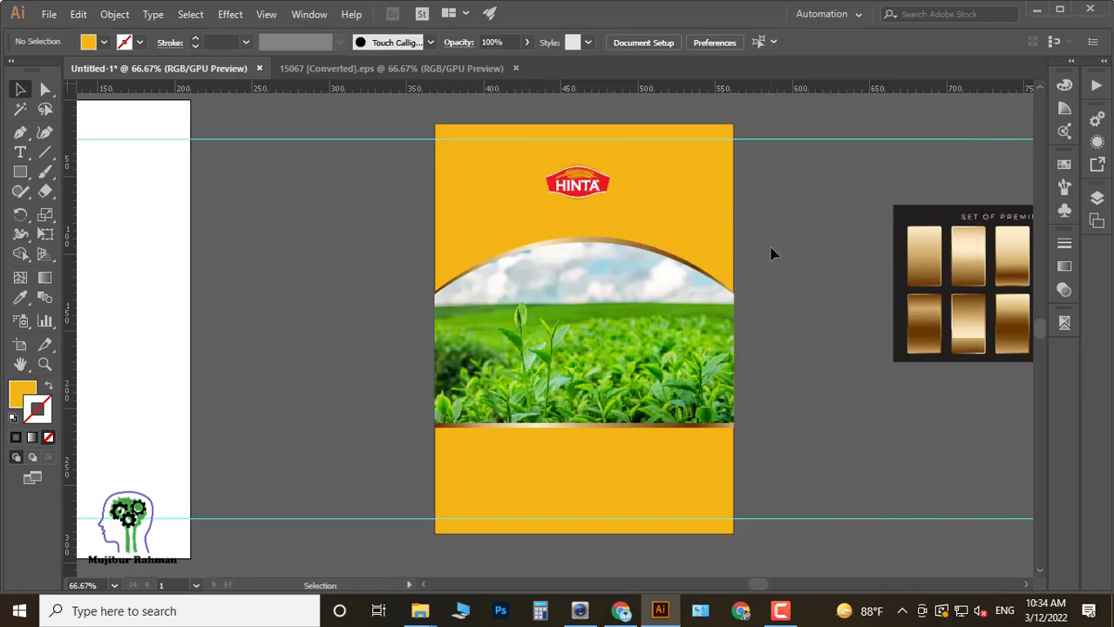
pyautogui.keyDown('alt'); pyautogui.scroll(4, 592, 294); pyautogui.keyUp('alt')
pyautogui.keyDown('alt'); pyautogui.scroll(-2, 592, 293); pyautogui.keyUp('alt')
pyautogui.moveTo(685, 358); pyautogui.dragTo(651, 265)
# Give the HINTA logo a Stylize drop shadow with preview on.
pyautogui.click(230, 14)
pyautogui.moveTo(260, 212)
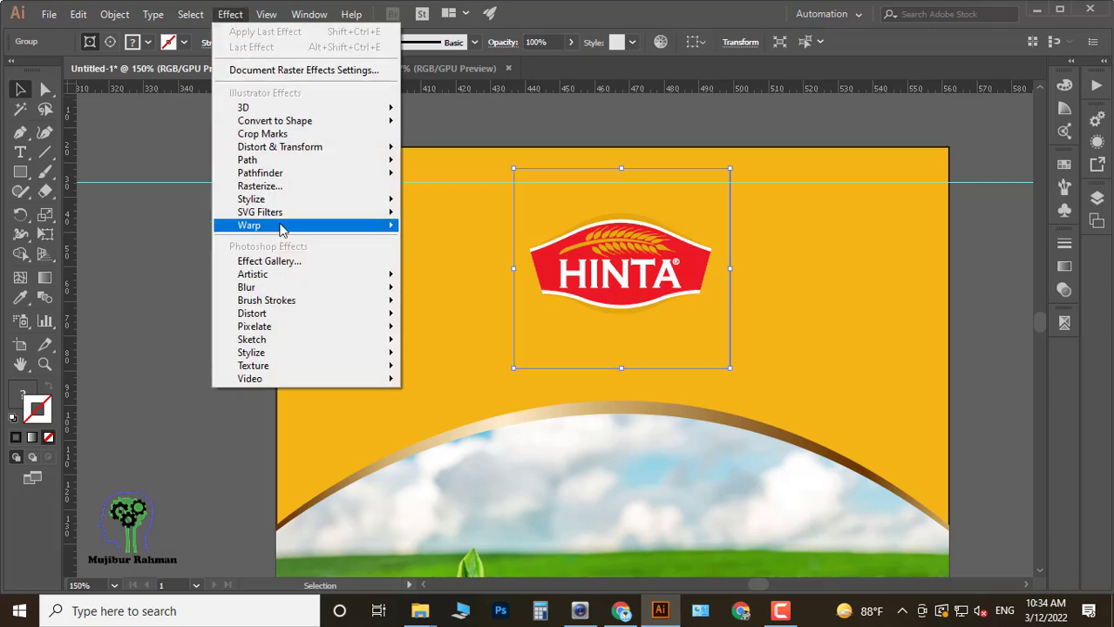
pyautogui.click(436, 201)
pyautogui.click(857, 296)
pyautogui.click(922, 292)
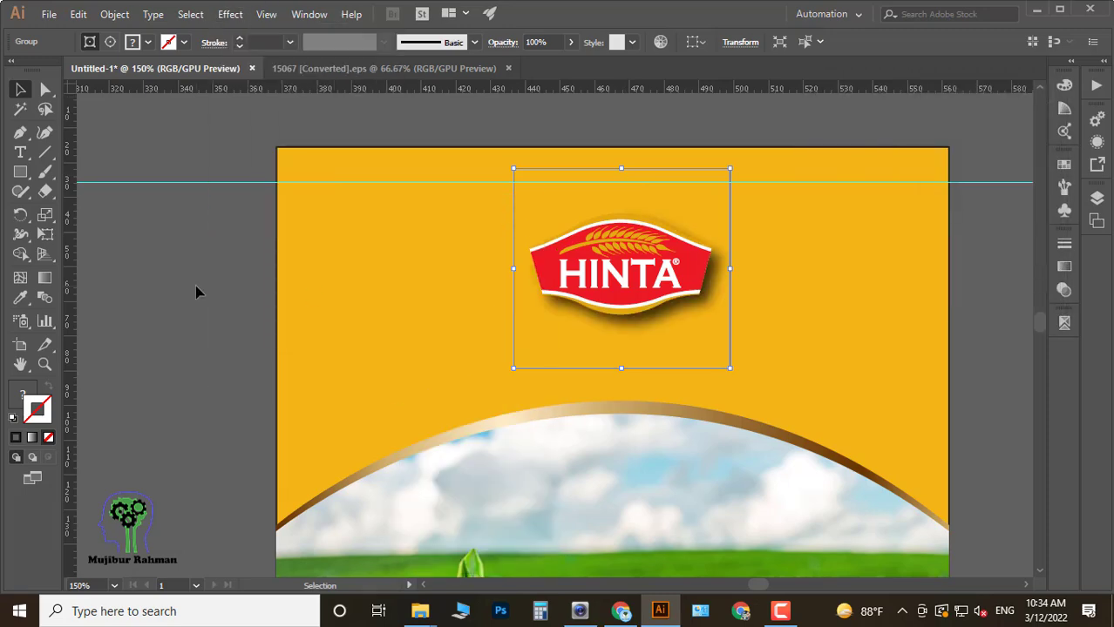
pyautogui.click(196, 291)
pyautogui.hotkey('ctrl', '1')
pyautogui.keyDown('alt'); pyautogui.scroll(1, 636, 228); pyautogui.keyUp('alt')
pyautogui.keyDown('alt'); pyautogui.scroll(1, 706, 314); pyautogui.keyUp('alt')
# Type 'Dust Tea' below the logo, then enlarge it and position it under the HINTA logo.
pyautogui.press('t')
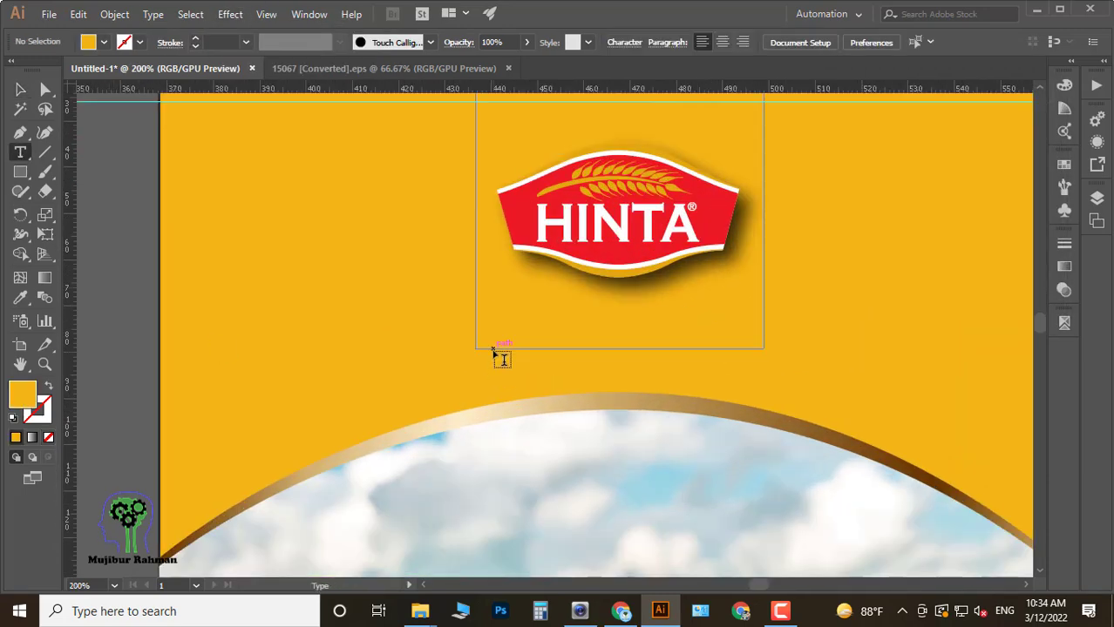
pyautogui.click(479, 343)
pyautogui.write('Dust Tea')
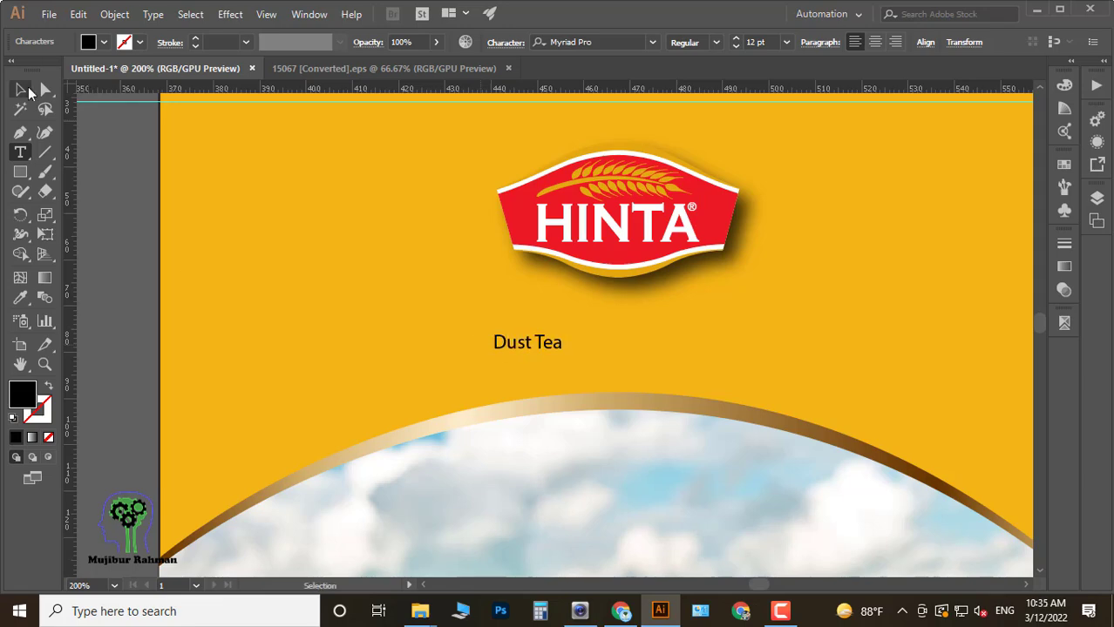
pyautogui.moveTo(565, 353); pyautogui.dragTo(792, 424)
pyautogui.moveTo(750, 375); pyautogui.dragTo(756, 340)
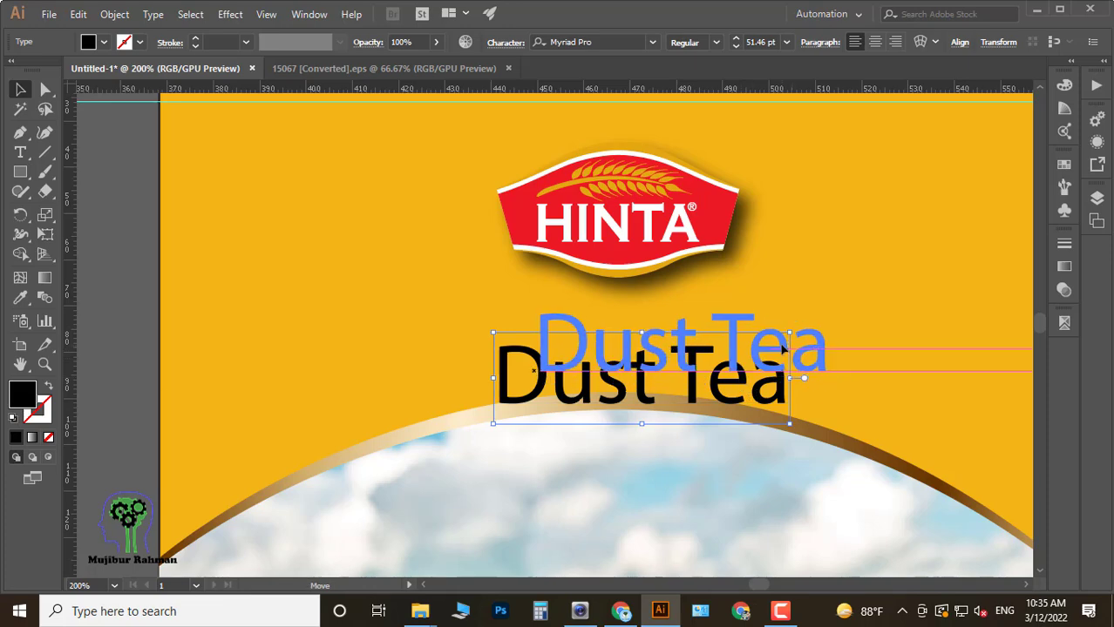
pyautogui.moveTo(666, 349); pyautogui.dragTo(648, 364)
pyautogui.scroll(2, 647, 364)
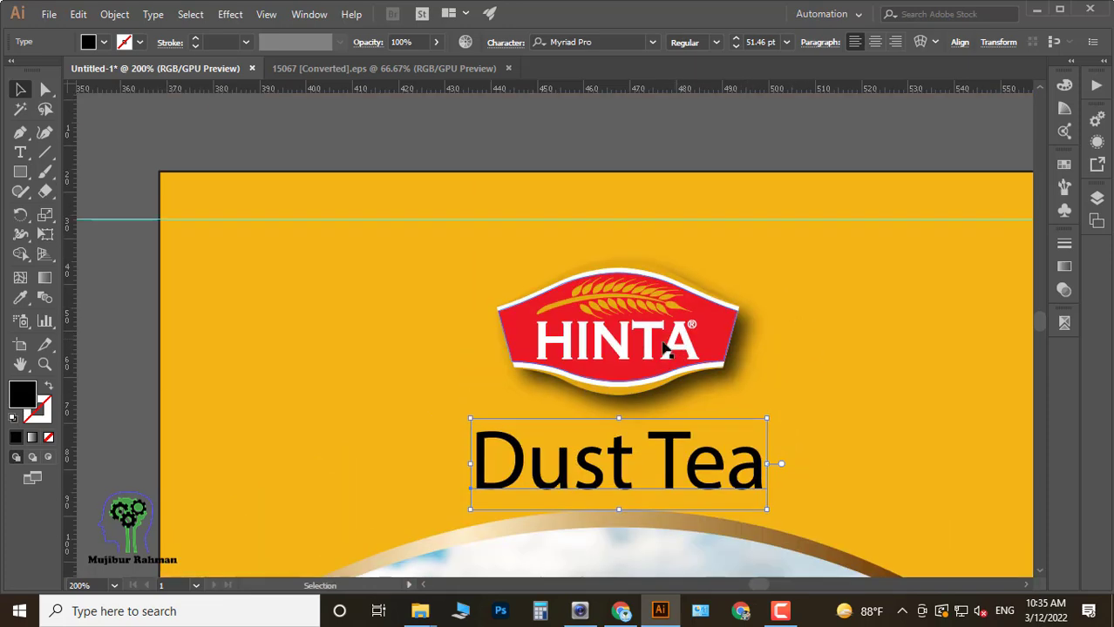
pyautogui.click(651, 318)
pyautogui.hotkey('ctrl', '-')
pyautogui.click(658, 397)
pyautogui.scroll(1, 658, 399)
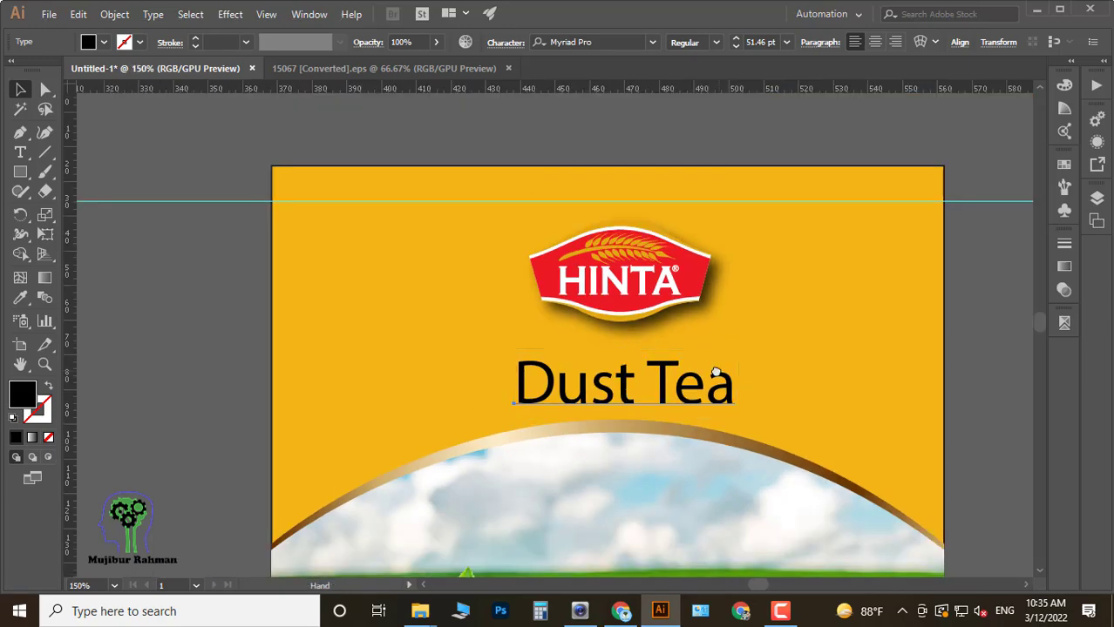
pyautogui.moveTo(616, 380); pyautogui.dragTo(567, 370)
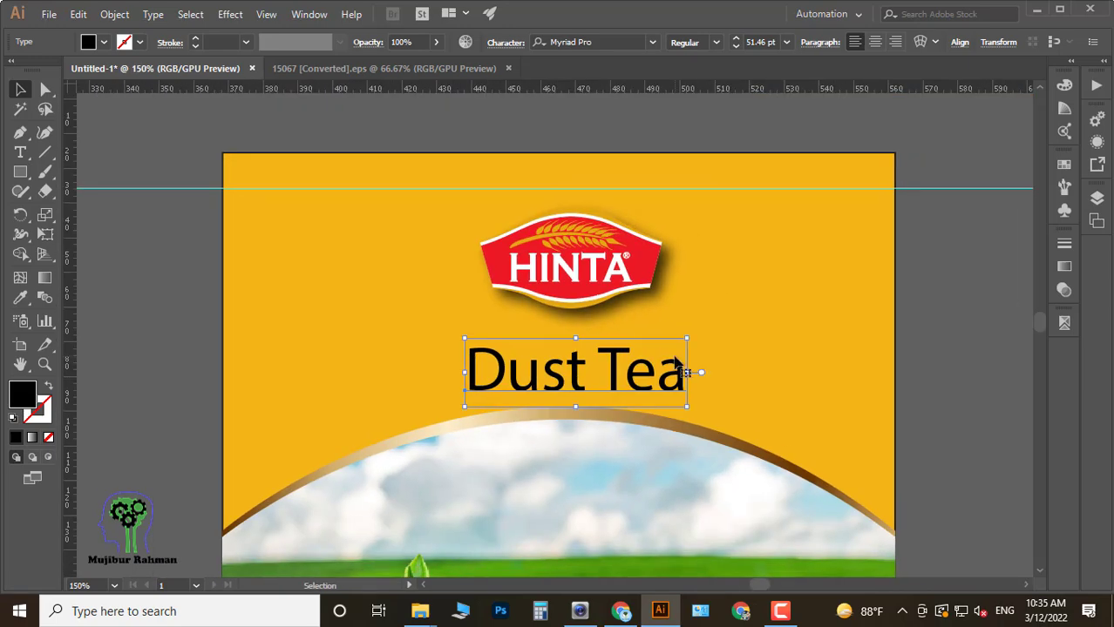
# Set the Dust Tea heading to Orbitron Bold and shift it left to centre.
pyautogui.click(652, 42)
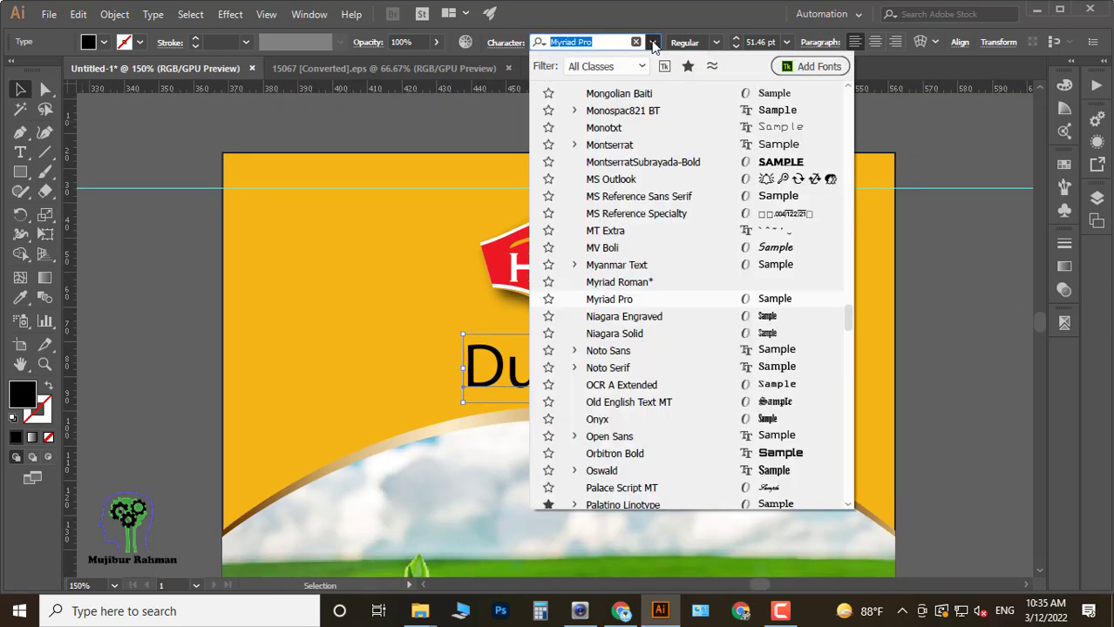
pyautogui.click(662, 450)
pyautogui.moveTo(752, 378); pyautogui.dragTo(692, 371)
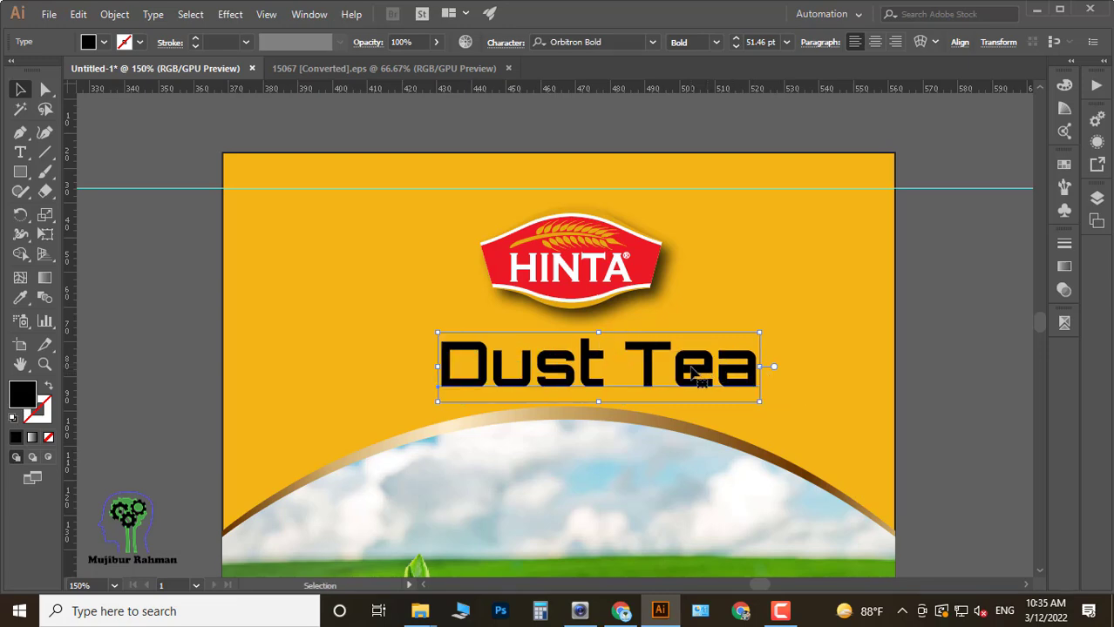
pyautogui.click(983, 375)
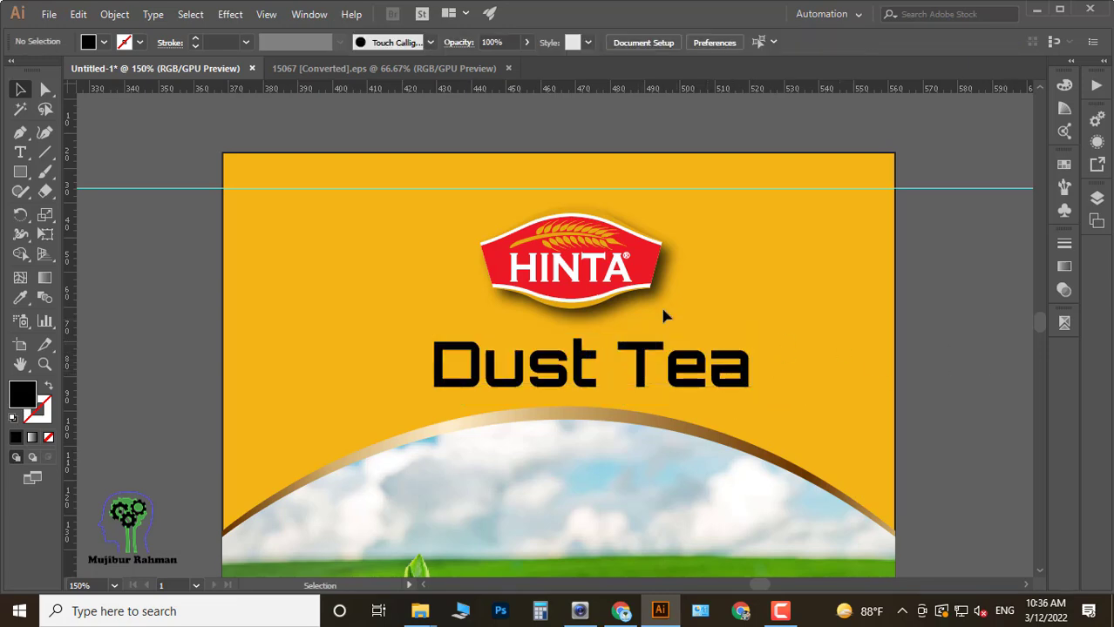
pyautogui.hotkey('ctrl', '-')
pyautogui.hotkey('ctrl', '-')
# Select all artwork and align it horizontally centred on the package.
pyautogui.hotkey('ctrl', 'a')
pyautogui.click(281, 43)
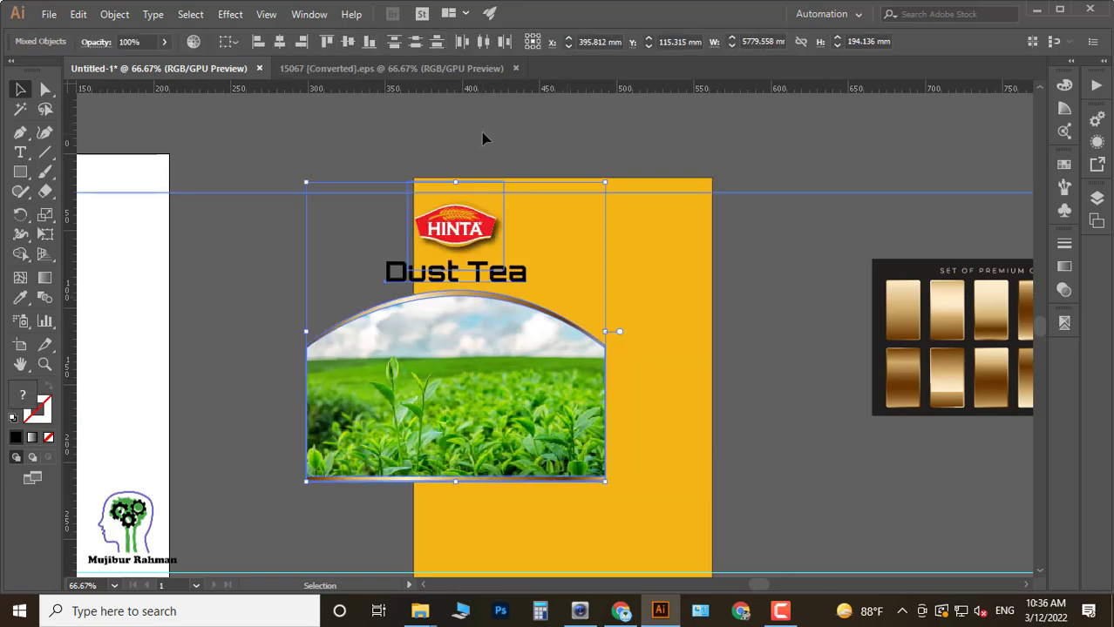
pyautogui.hotkey('ctrl', 'z')
pyautogui.click(355, 180)
pyautogui.click(562, 523)
pyautogui.scroll(-1, 562, 348)
pyautogui.scroll(2, 706, 219)
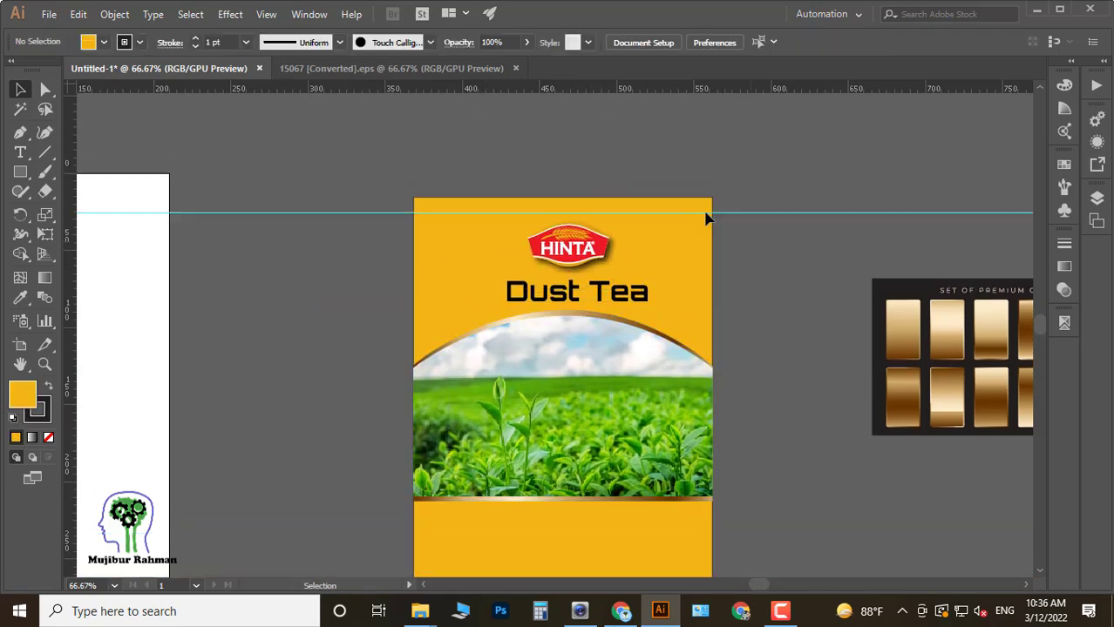
pyautogui.hotkey('ctrl', 'a')
pyautogui.click(281, 43)
pyautogui.click(629, 136)
pyautogui.scroll(-3, 629, 137)
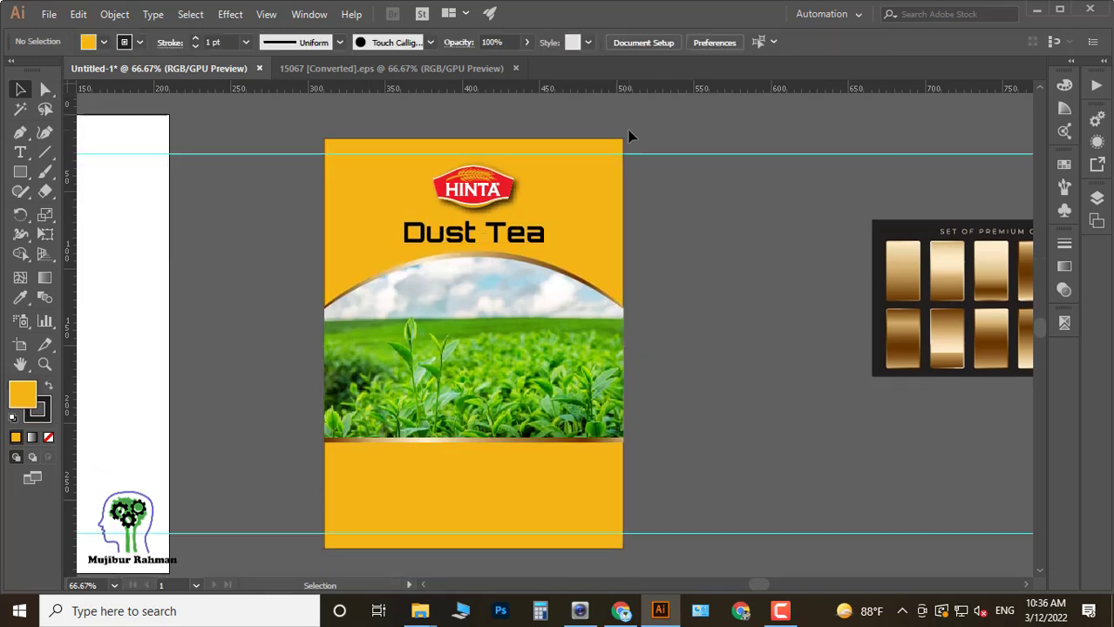
pyautogui.scroll(-1, 671, 206)
# Place the Tea Cup 7 image from the PNG images folder onto the package.
pyautogui.hotkey('ctrl', 'shift', 'p')
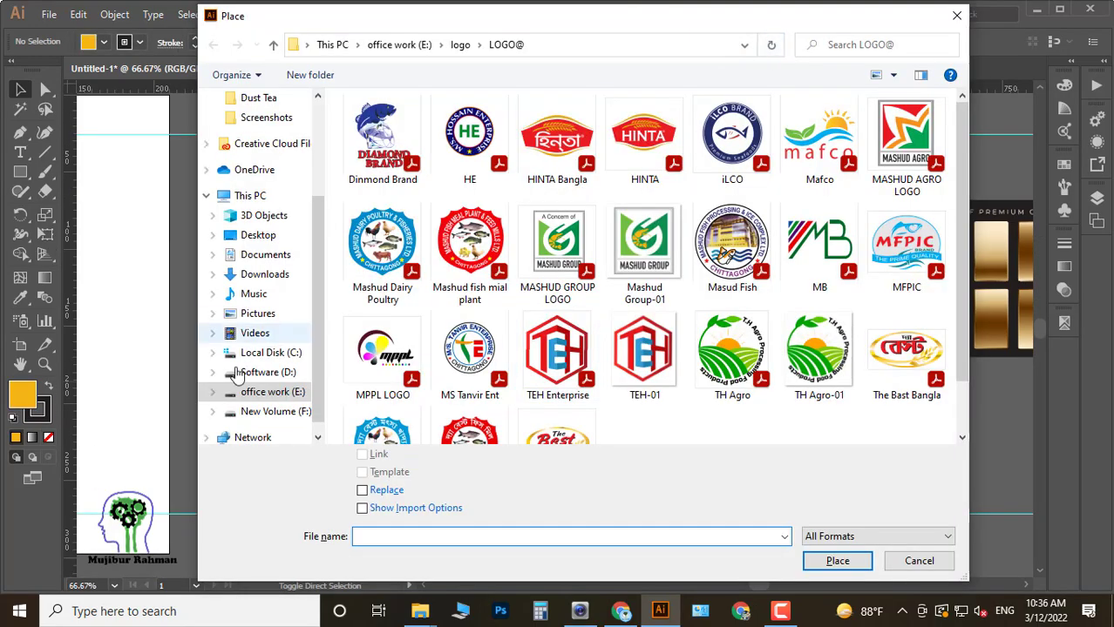
pyautogui.hotkey('alt', 'Up')
pyautogui.doubleClick(424, 299)
pyautogui.doubleClick(425, 299)
pyautogui.scroll(-10, 558, 261)
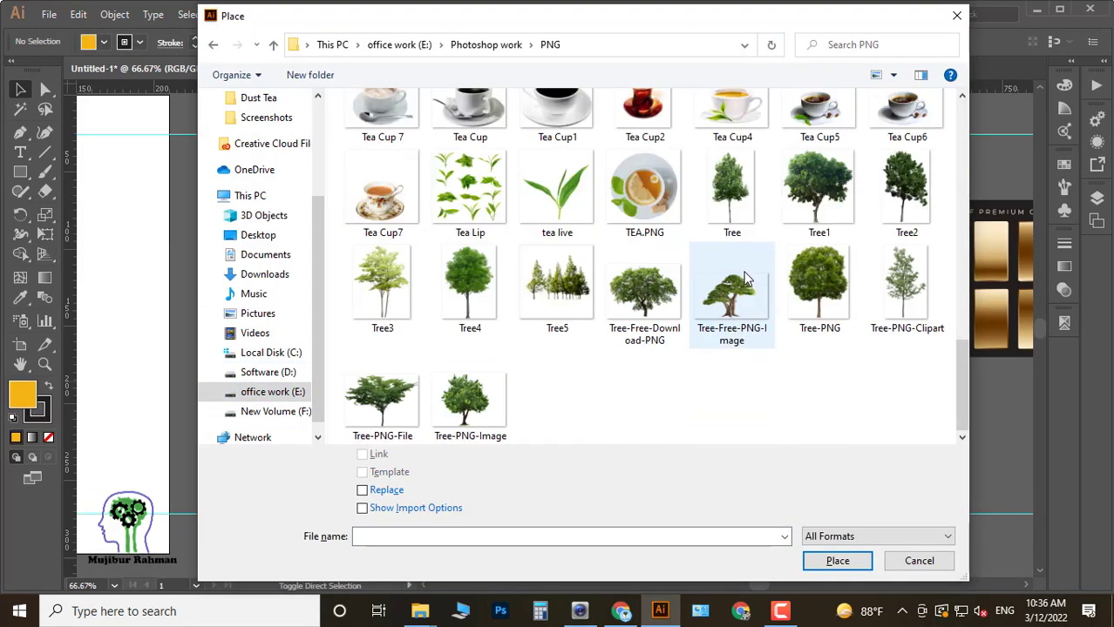
pyautogui.scroll(2, 558, 262)
pyautogui.click(385, 249)
pyautogui.press('Return')
pyautogui.click(599, 448)
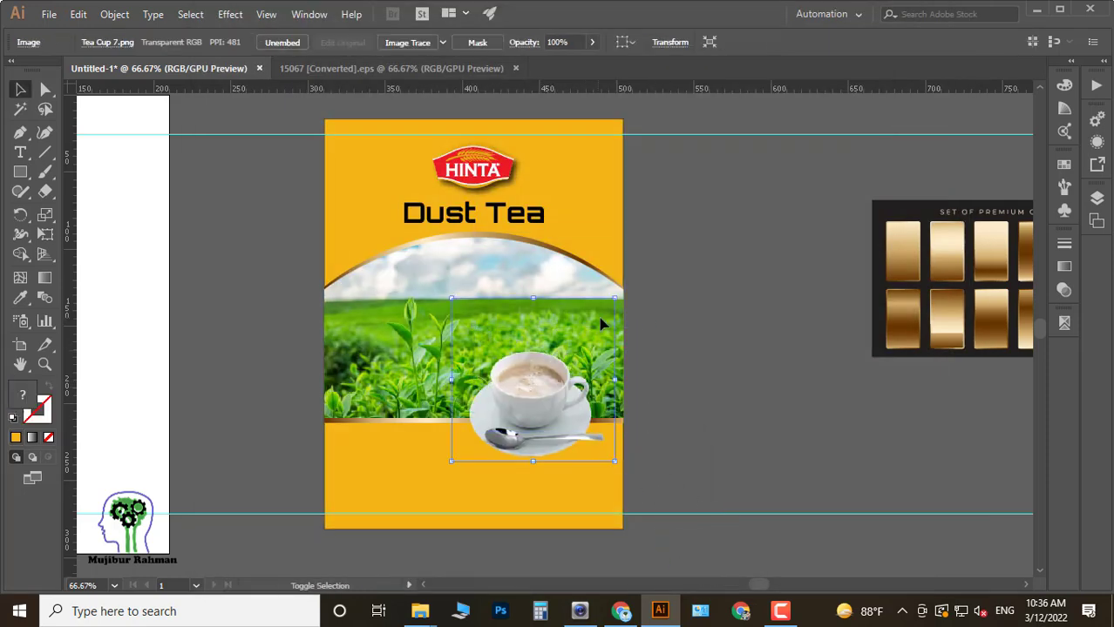
# Enlarge the teacup and position it at the lower right of the tea field.
pyautogui.moveTo(616, 298); pyautogui.dragTo(641, 248)
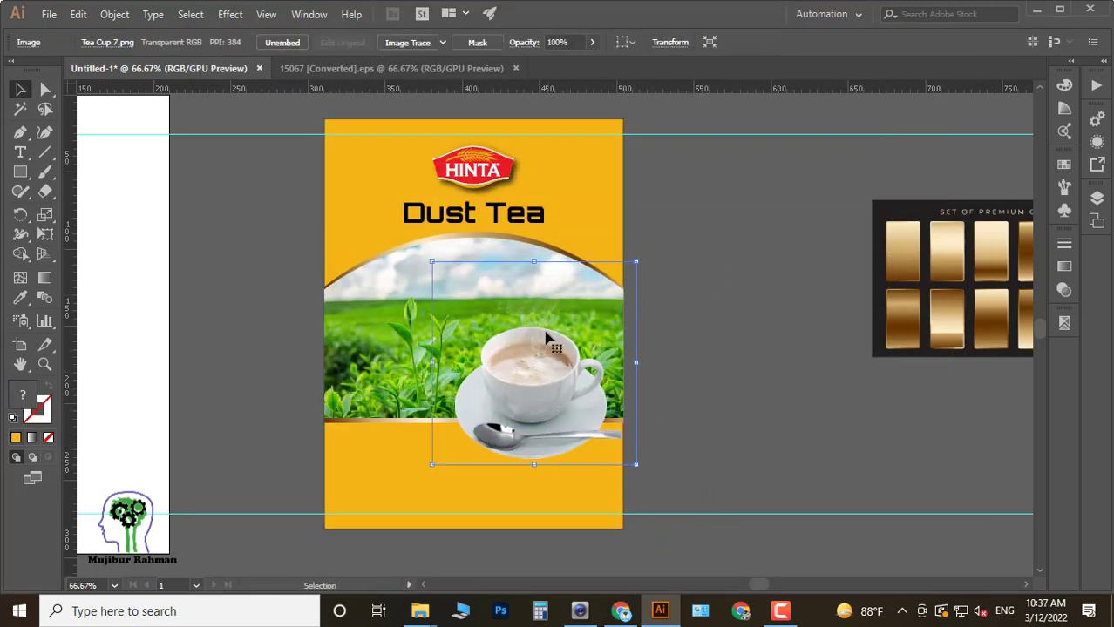
pyautogui.click(729, 330)
pyautogui.moveTo(633, 371); pyautogui.dragTo(819, 303)
pyautogui.click(741, 332)
pyautogui.moveTo(822, 194); pyautogui.dragTo(809, 225)
pyautogui.moveTo(716, 328); pyautogui.dragTo(716, 321)
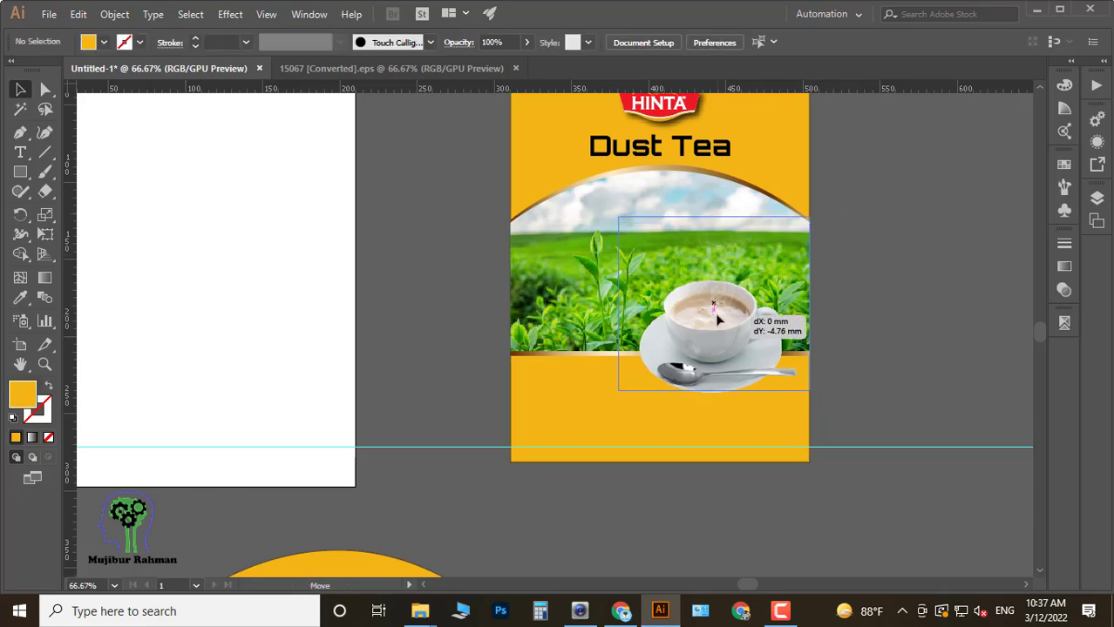
pyautogui.click(875, 323)
pyautogui.hotkey('ctrl', '+')
pyautogui.hotkey('ctrl', '+')
# Draw a brown-filled ellipse over the saucer and adjust its width and height.
pyautogui.moveTo(20, 171); pyautogui.dragTo(100, 212)
pyautogui.moveTo(514, 278)
pyautogui.mouseDown()
pyautogui.moveTo(789, 410)
pyautogui.moveTo(815, 462)
pyautogui.mouseUp()
pyautogui.press('v')
pyautogui.moveTo(709, 406); pyautogui.dragTo(690, 374)
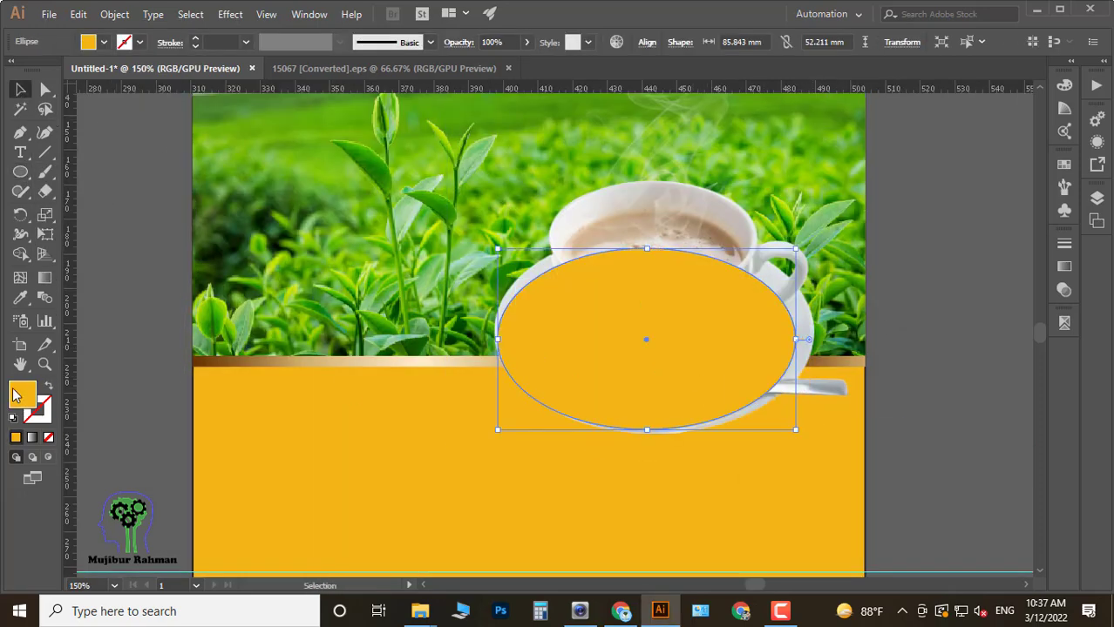
pyautogui.doubleClick(16, 397)
pyautogui.click(405, 62)
pyautogui.moveTo(732, 340); pyautogui.dragTo(737, 332)
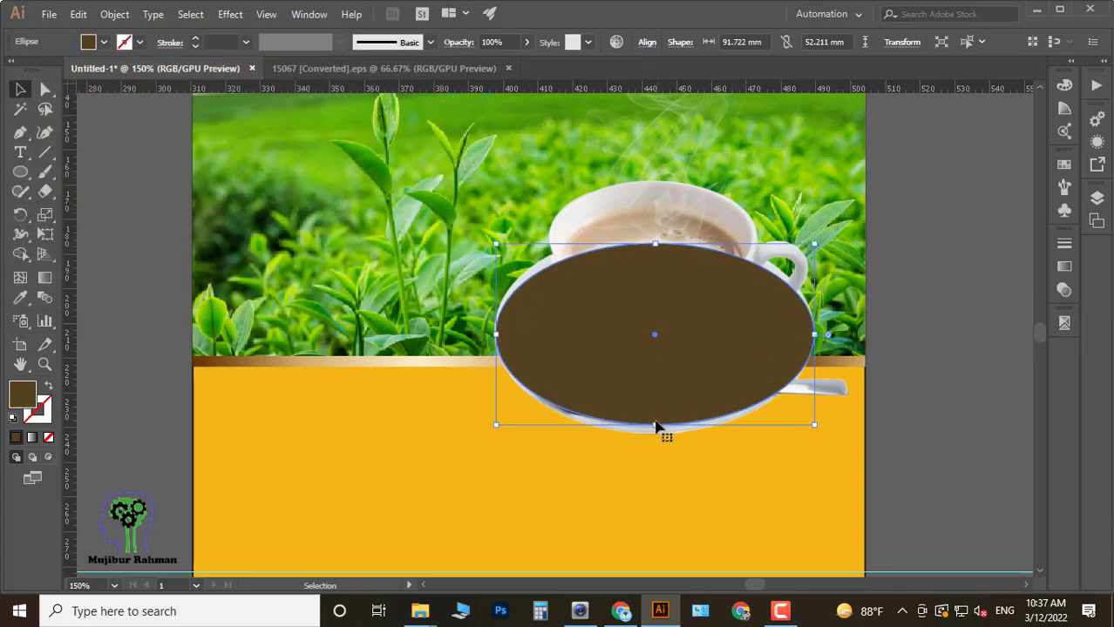
pyautogui.moveTo(656, 427); pyautogui.dragTo(657, 431)
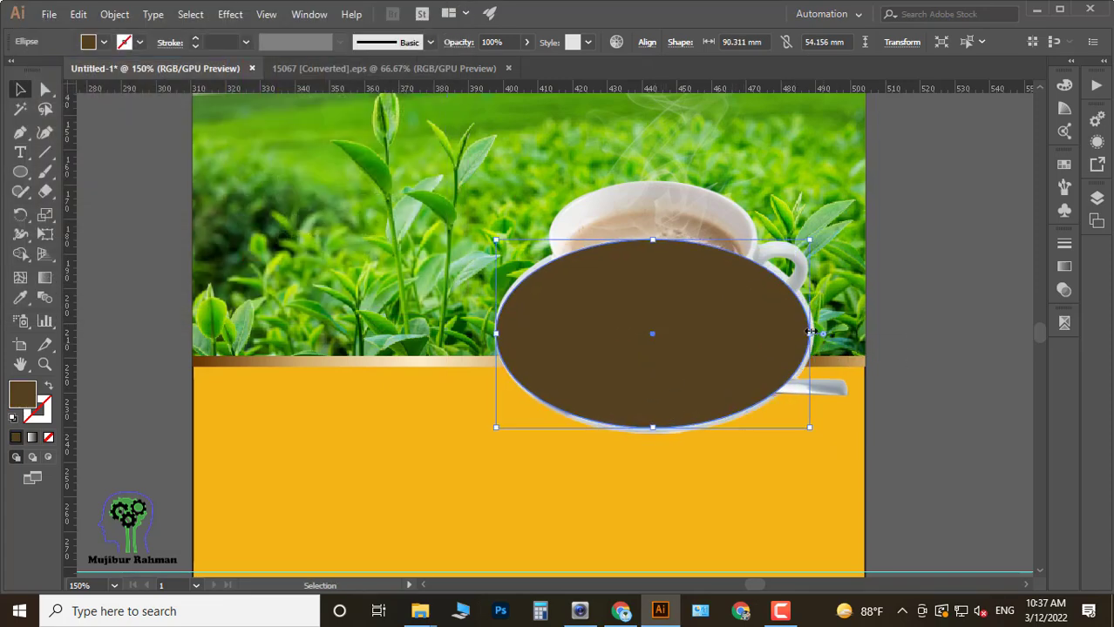
# Apply a drop shadow with value 1 to the ellipse and send it behind the cup.
pyautogui.click(229, 14)
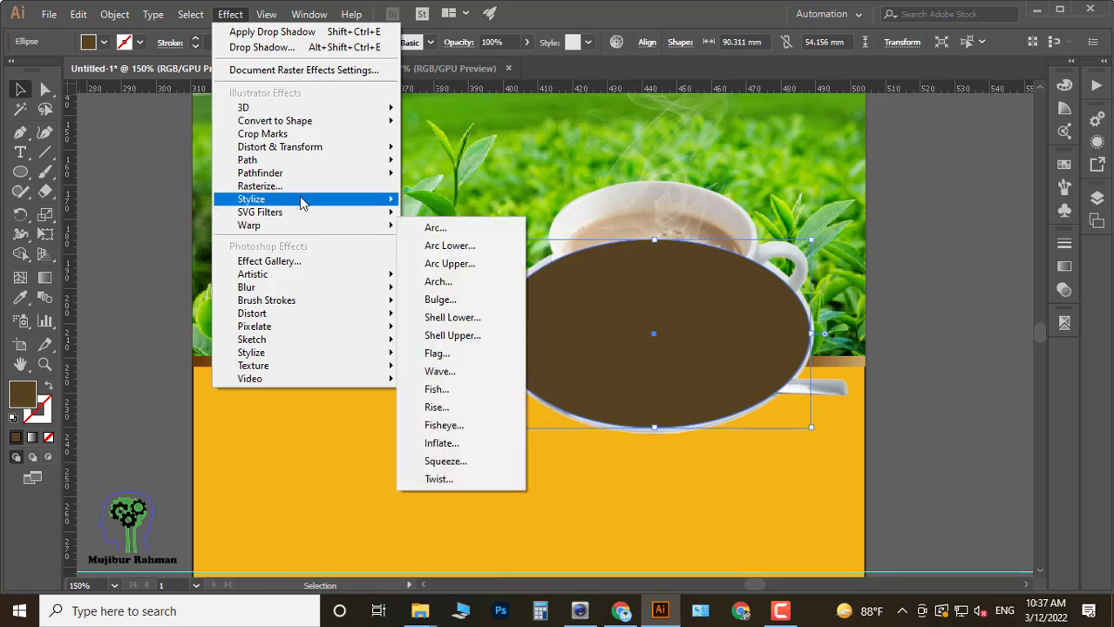
pyautogui.click(440, 213)
pyautogui.click(834, 291)
pyautogui.write('1')
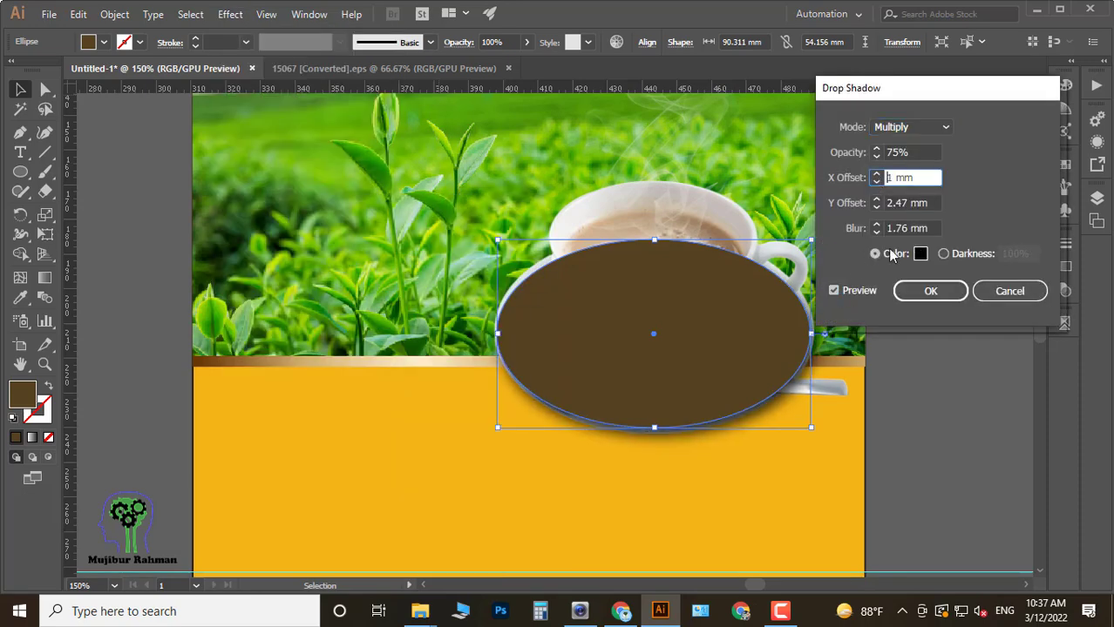
pyautogui.click(927, 292)
pyautogui.hotkey('ctrl', '[')
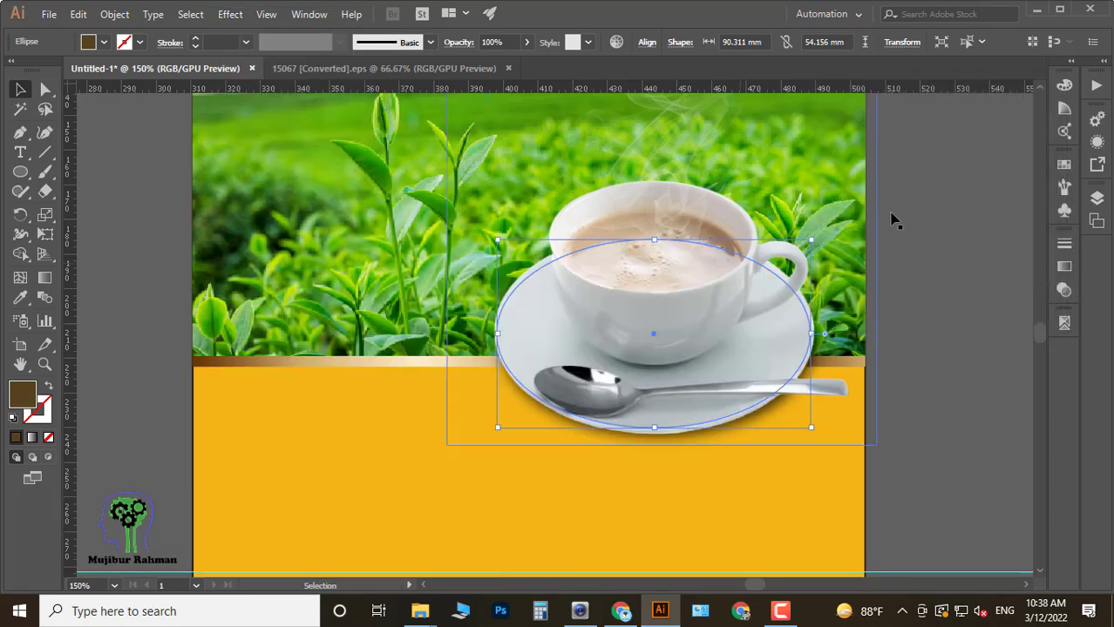
pyautogui.click(983, 319)
pyautogui.hotkey('ctrl', '-')
pyautogui.hotkey('ctrl', '-')
pyautogui.hotkey('ctrl', '-')
pyautogui.scroll(1, 867, 402)
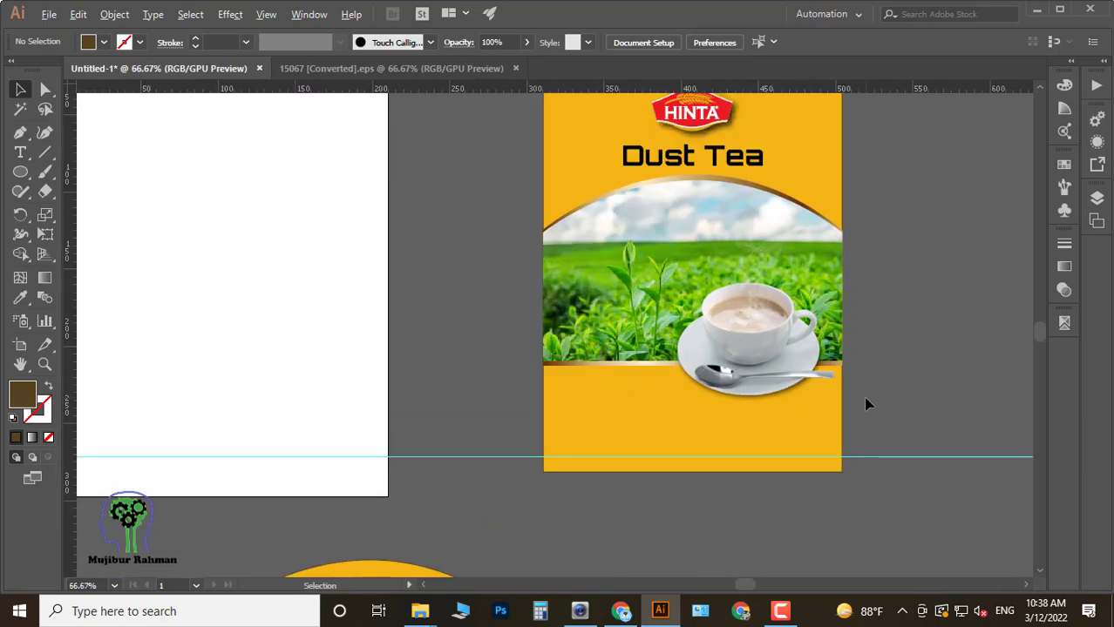
pyautogui.scroll(1, 866, 401)
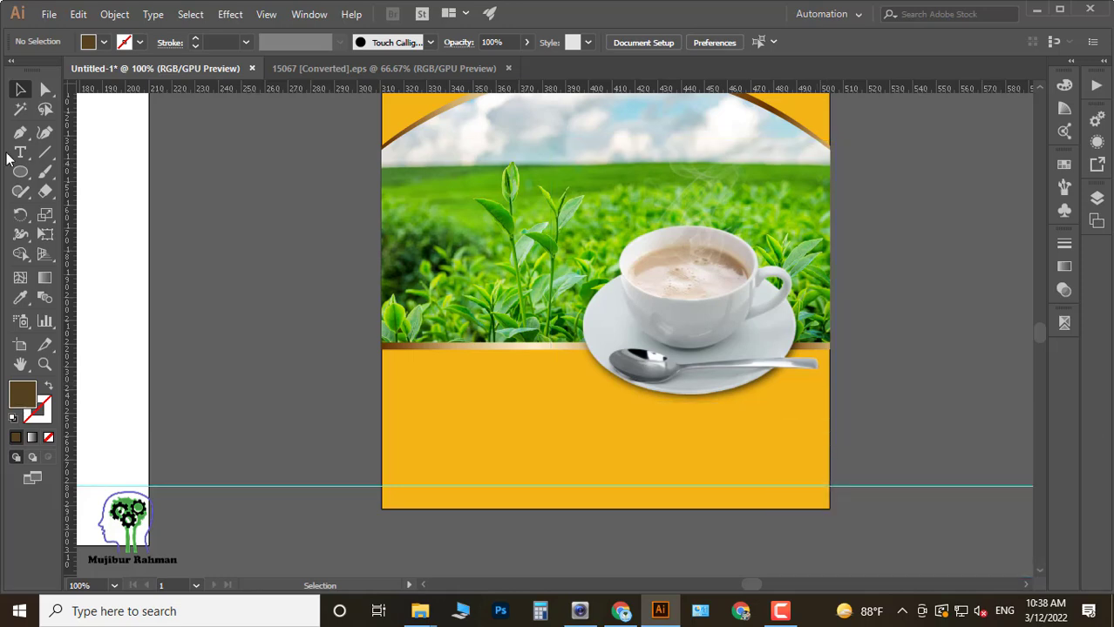
# Type the Bengali line 'নেট ওজন ৫০০ গ্রাম' in Kalpurush ANSI on the yellow panel.
pyautogui.press('t')
pyautogui.click(666, 491)
pyautogui.scroll(2, 642, 443)
pyautogui.scroll(3, 641, 443)
pyautogui.click(653, 43)
pyautogui.click(688, 66)
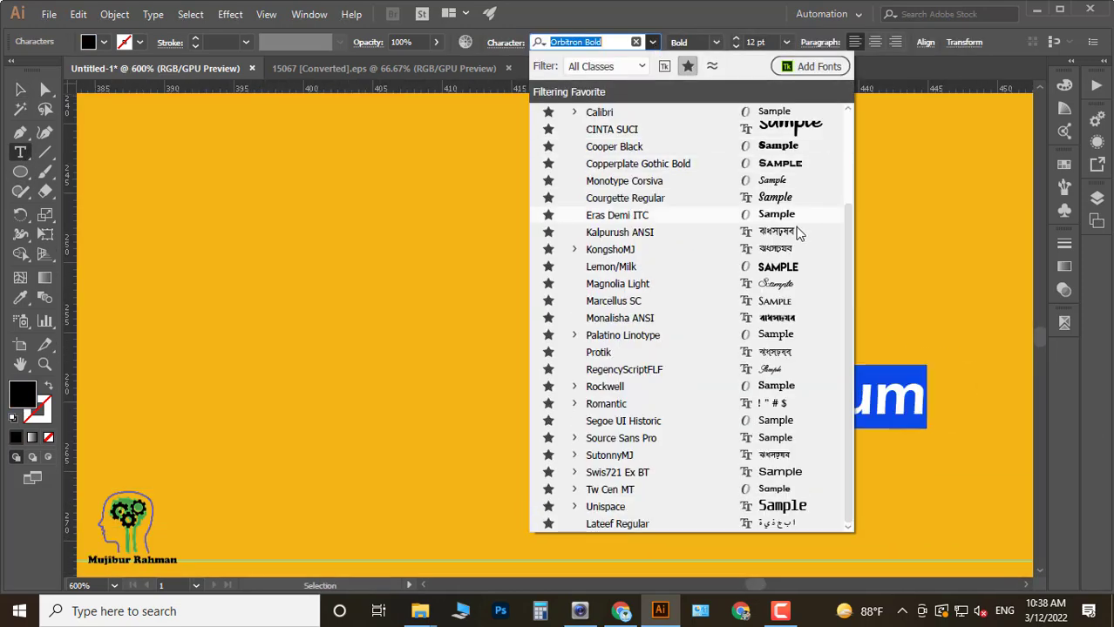
pyautogui.click(706, 215)
pyautogui.write('neT ')
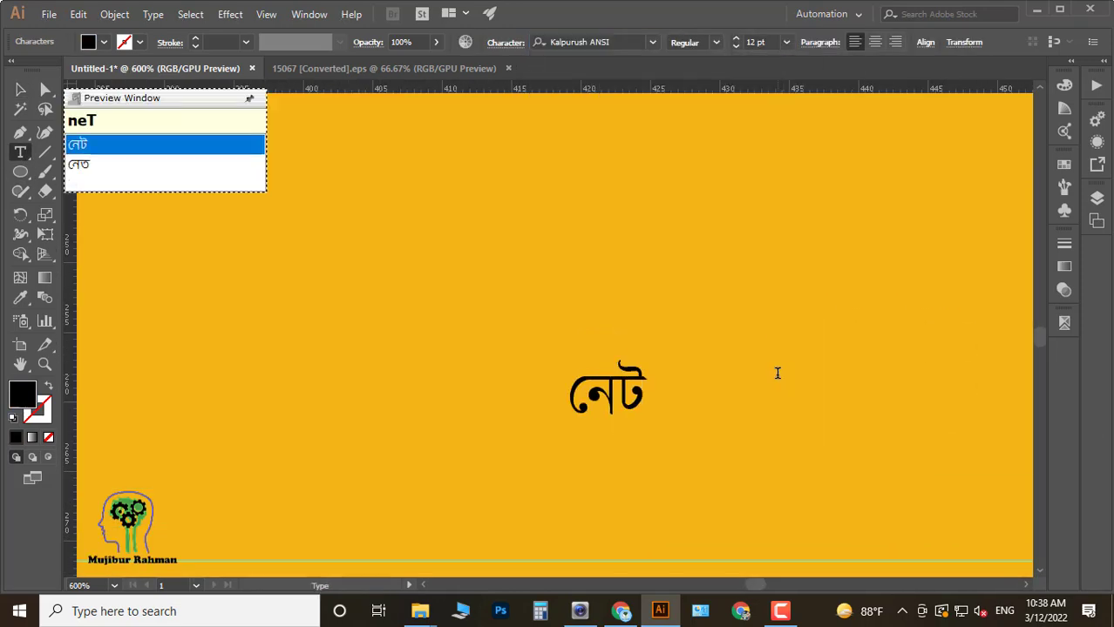
pyautogui.write('o')
pyautogui.press('Down')
pyautogui.press('Down')
pyautogui.press('Down')
pyautogui.press('Return')
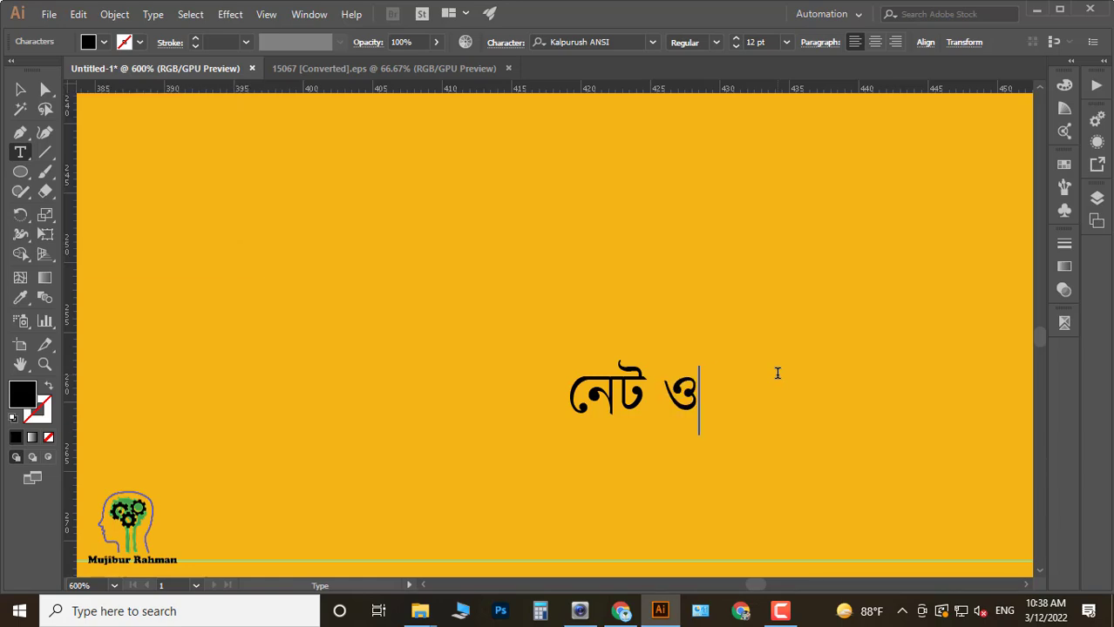
pyautogui.write('j')
pyautogui.press('Up')
pyautogui.write('n ')
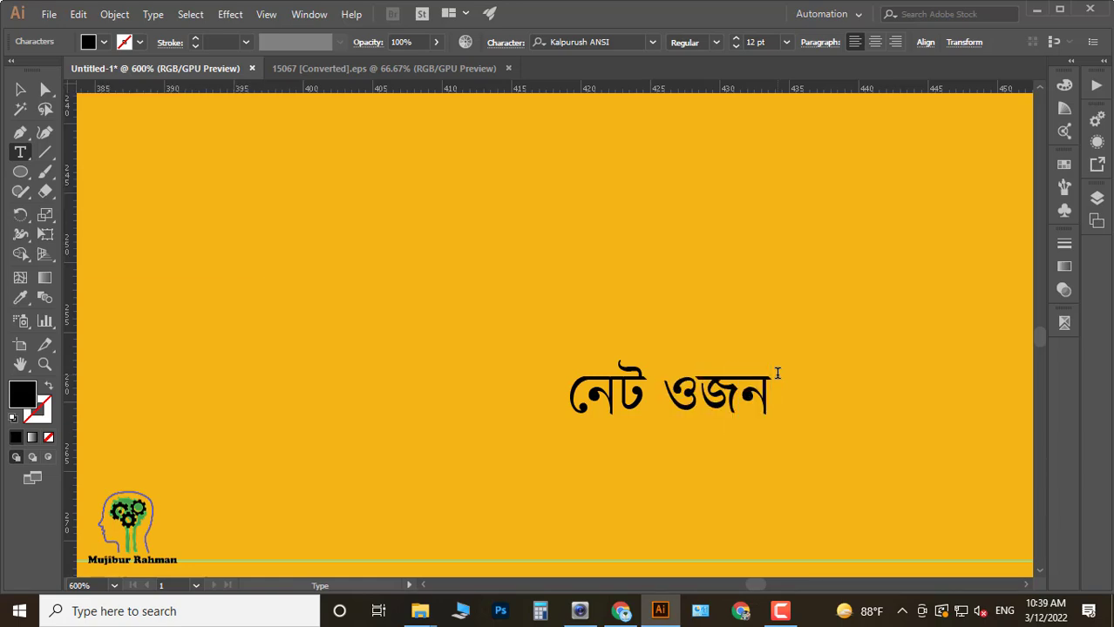
pyautogui.write('500gram')
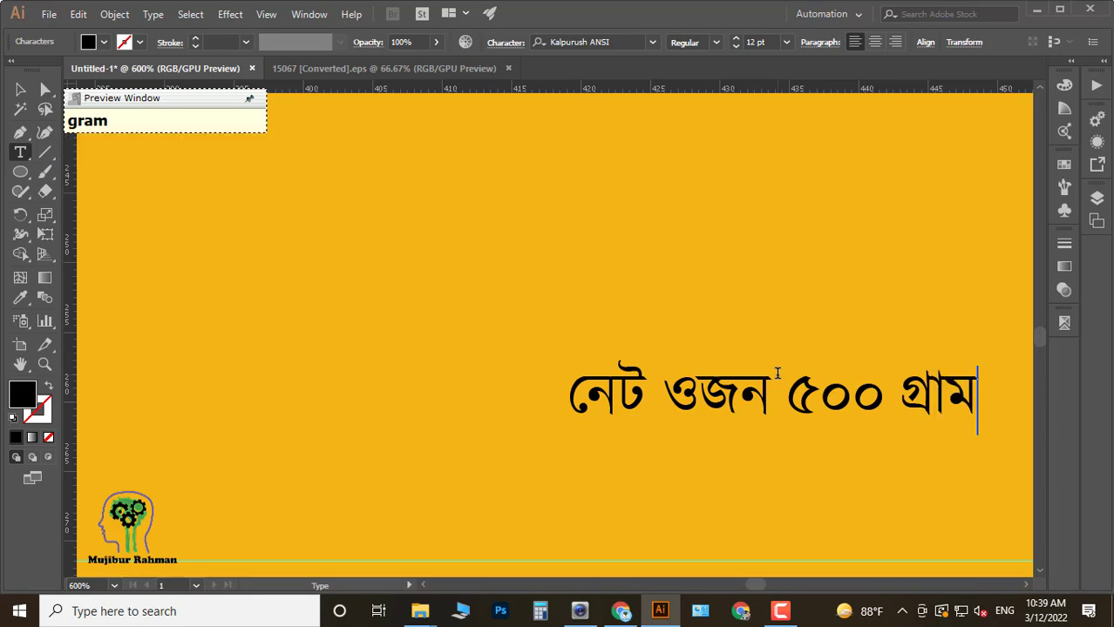
# Add a Baskerville Old Face 'b' with 0.5 pt stroke after the Bengali line.
pyautogui.press('Escape')
pyautogui.click(206, 260)
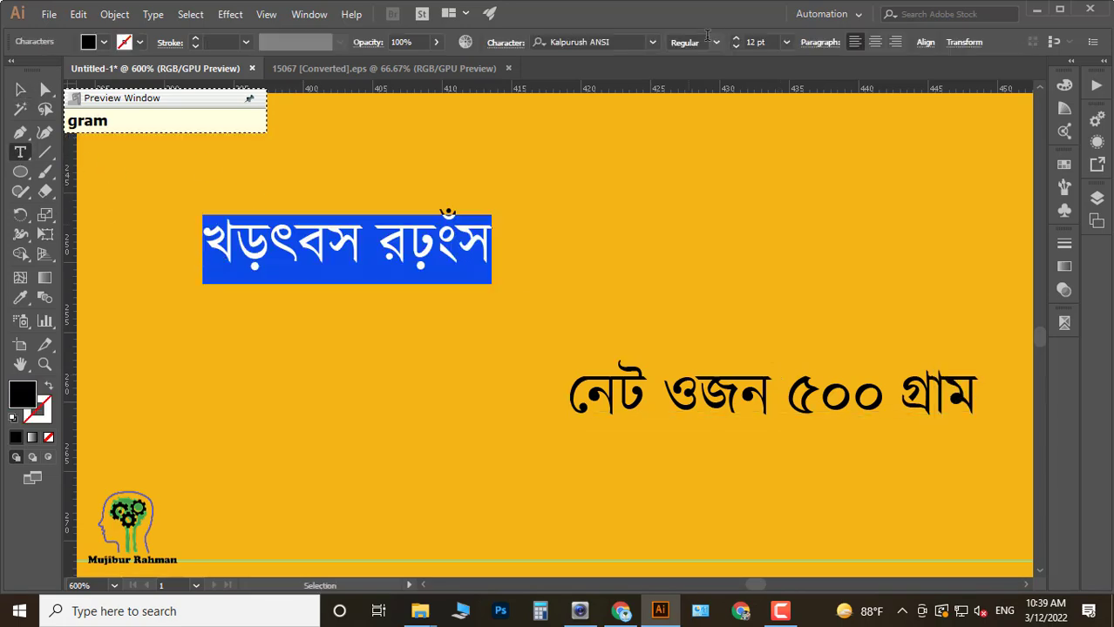
pyautogui.click(652, 42)
pyautogui.click(662, 129)
pyautogui.write('bg')
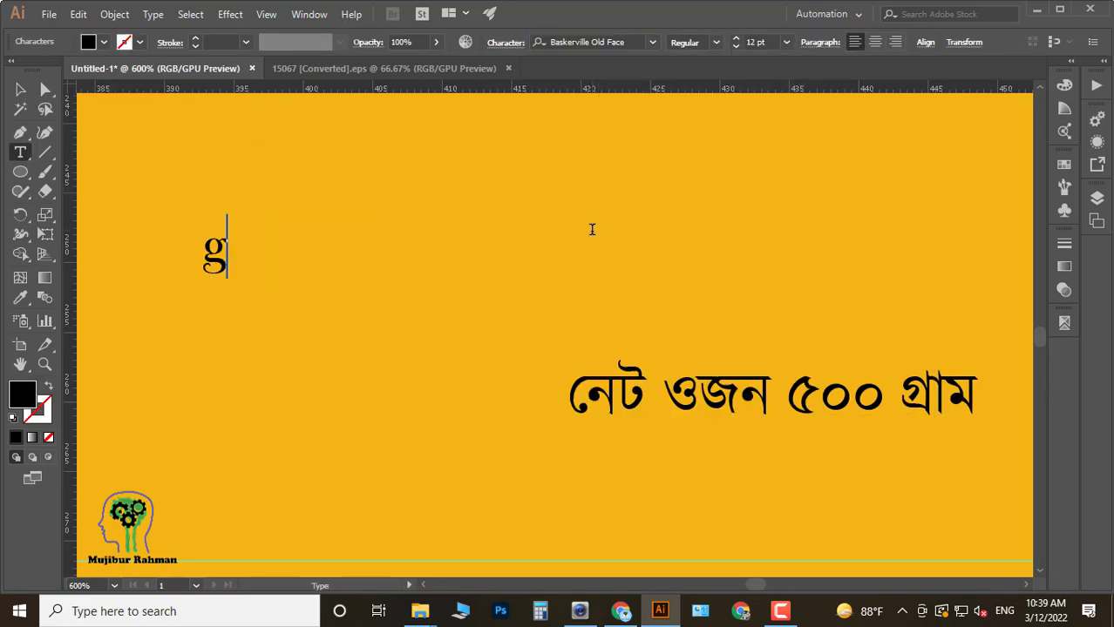
pyautogui.press('BackSpace')
pyautogui.write('b')
pyautogui.press('Escape')
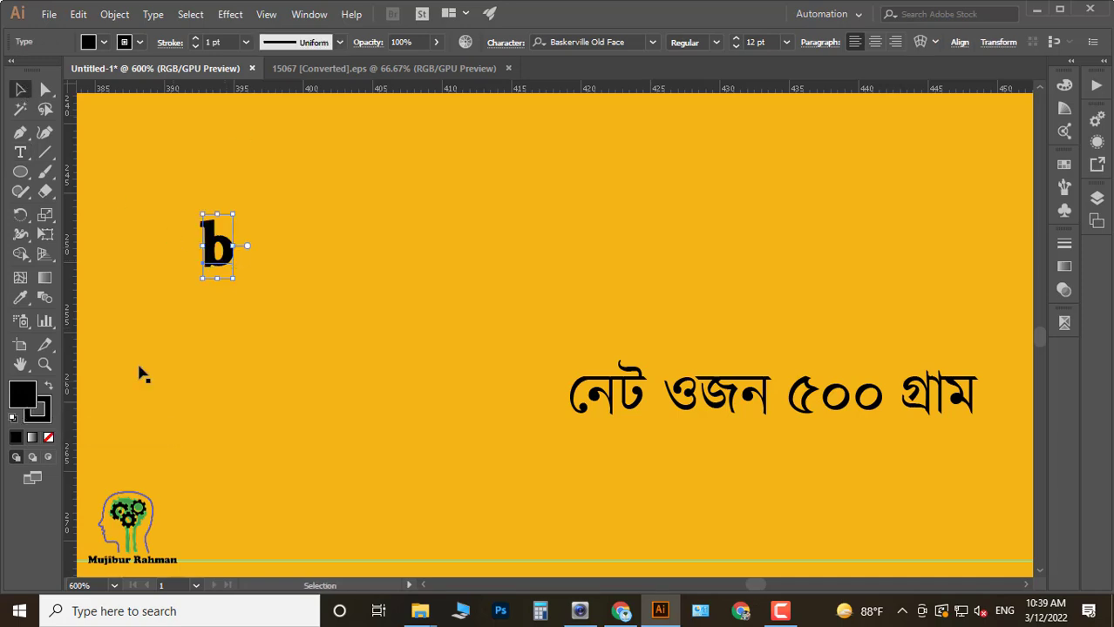
pyautogui.click(246, 42)
pyautogui.click(251, 82)
pyautogui.moveTo(1009, 397); pyautogui.dragTo(1009, 397)
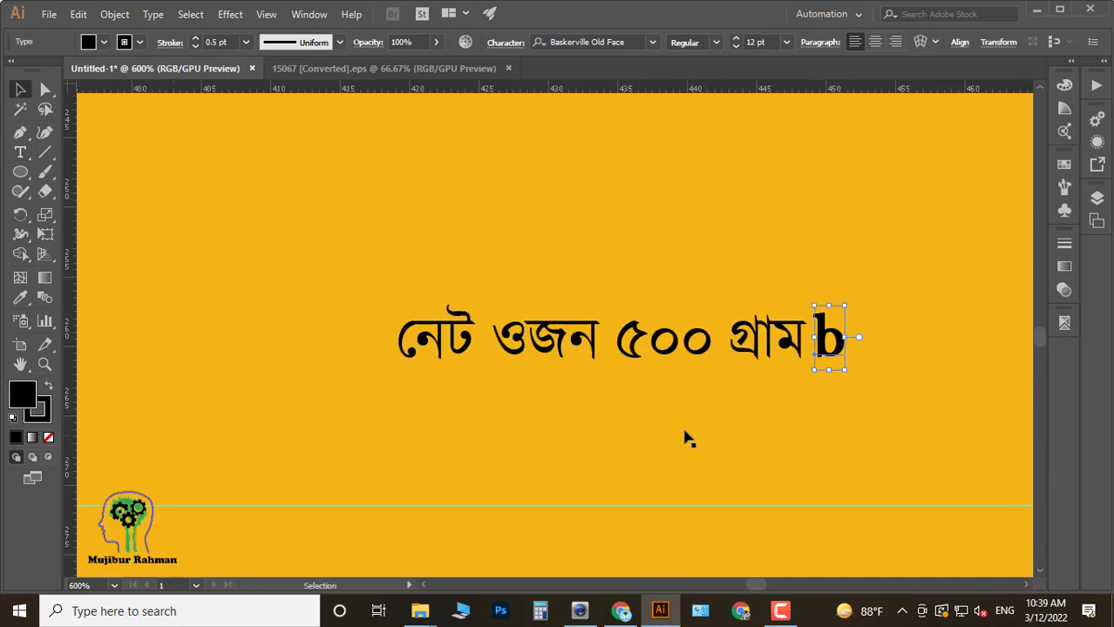
# Enlarge the net-weight text line and shift it further right.
pyautogui.hotkey('ctrl', '-')
pyautogui.hotkey('ctrl', '-')
pyautogui.hotkey('ctrl', '-')
pyautogui.click(463, 358)
pyautogui.click(658, 420)
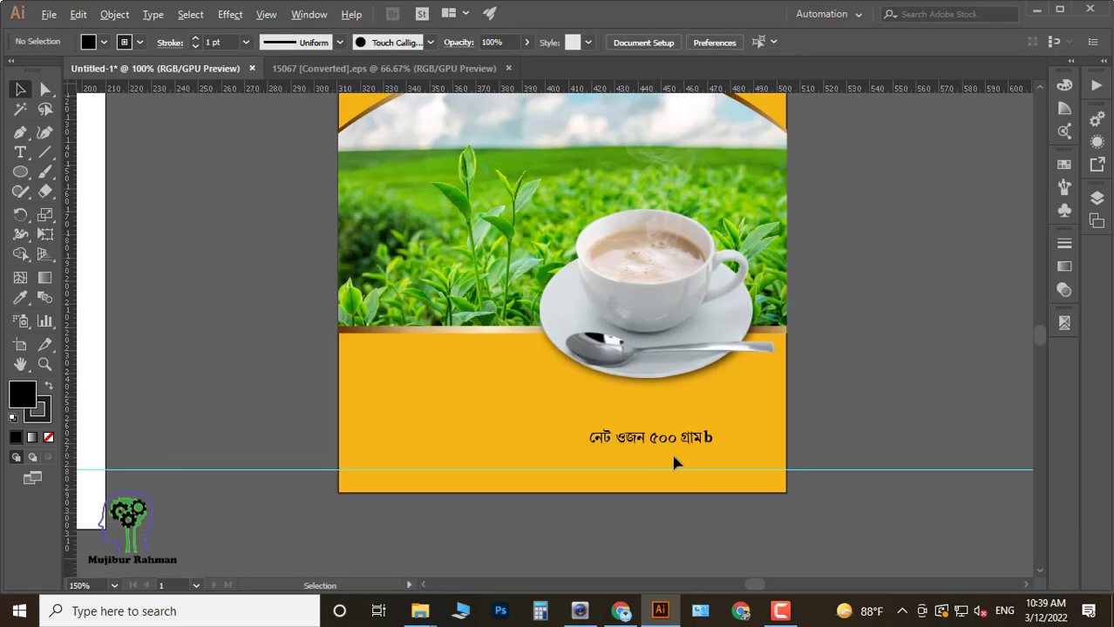
pyautogui.moveTo(739, 395)
pyautogui.mouseDown()
pyautogui.moveTo(785, 413)
pyautogui.moveTo(975, 418)
pyautogui.mouseUp()
pyautogui.click(974, 419)
pyautogui.moveTo(20, 172); pyautogui.dragTo(67, 192)
# Draw a black bar over the weight text with a fully rounded left end.
pyautogui.click(96, 172)
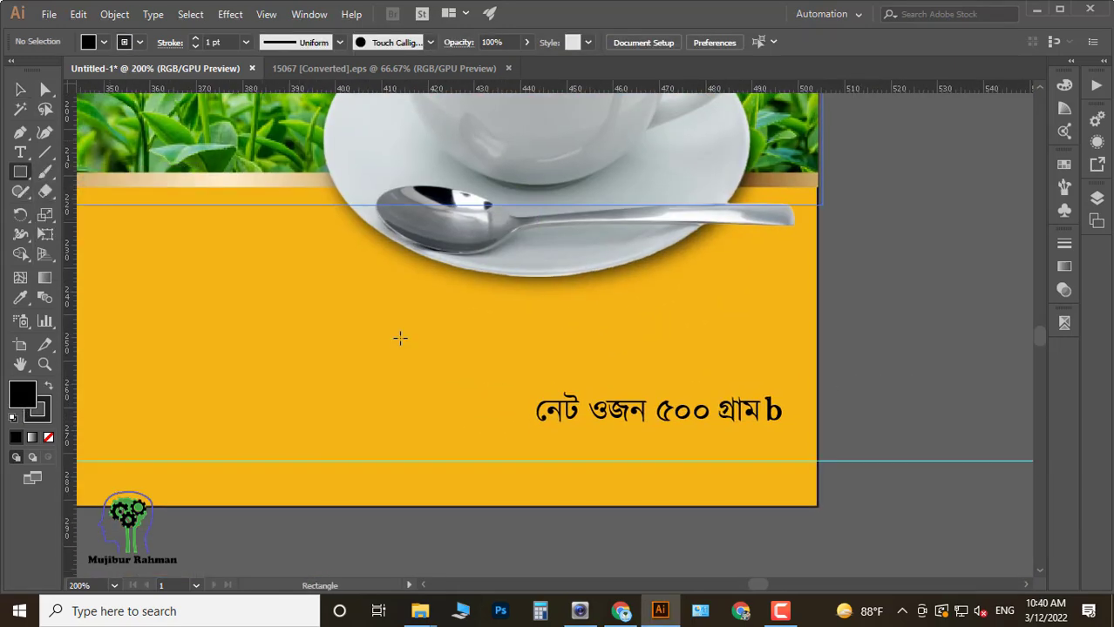
pyautogui.moveTo(487, 373); pyautogui.dragTo(813, 434)
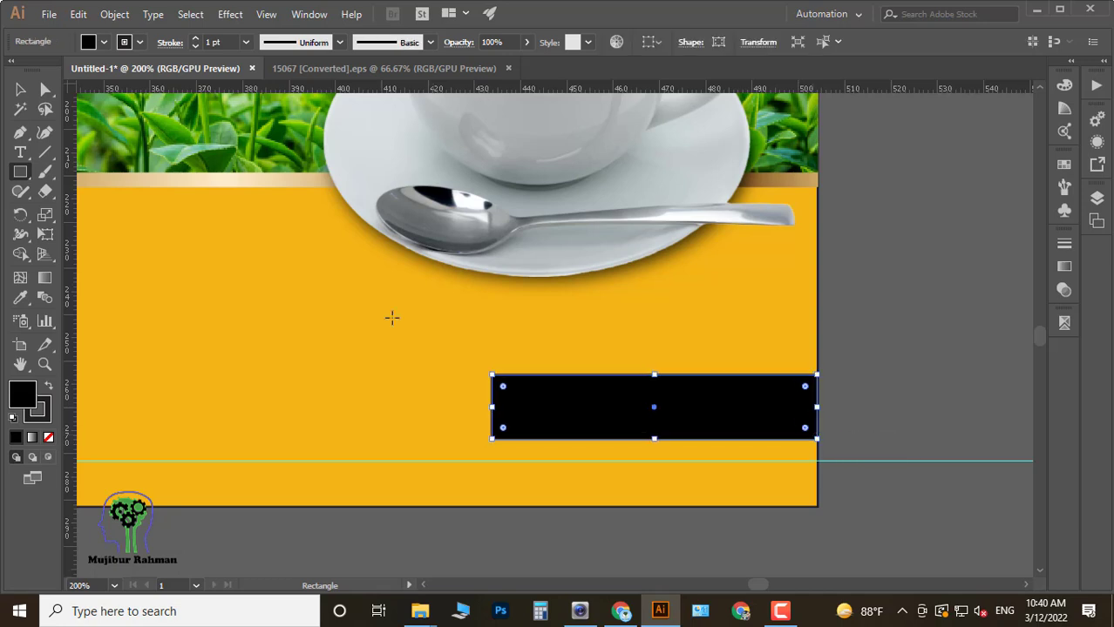
pyautogui.press('v')
pyautogui.scroll(2, 721, 508)
pyautogui.moveTo(279, 362)
pyautogui.mouseDown()
pyautogui.moveTo(294, 343)
pyautogui.moveTo(283, 353)
pyautogui.mouseUp()
pyautogui.hotkey('ctrl', 'z')
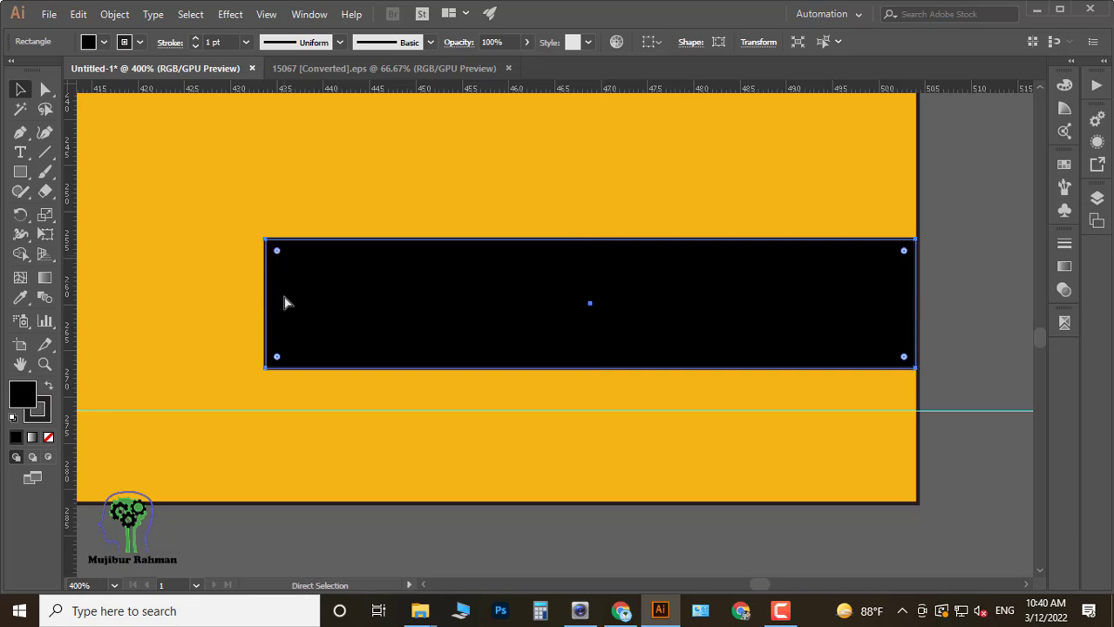
pyautogui.hotkey('ctrl', 'shift', 'z')
pyautogui.hotkey('ctrl', 'z')
pyautogui.moveTo(279, 363); pyautogui.dragTo(405, 365)
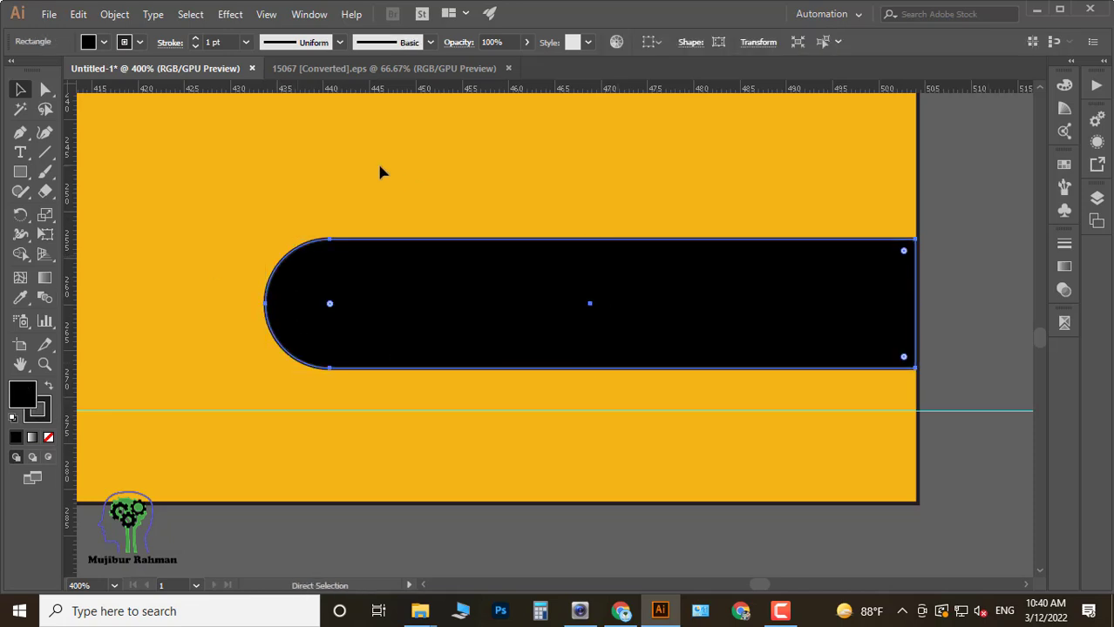
# Bring the weight text forward, eyedropper the yellow fill, and nudge it into the bar.
pyautogui.click(387, 311)
pyautogui.doubleClick(22, 394)
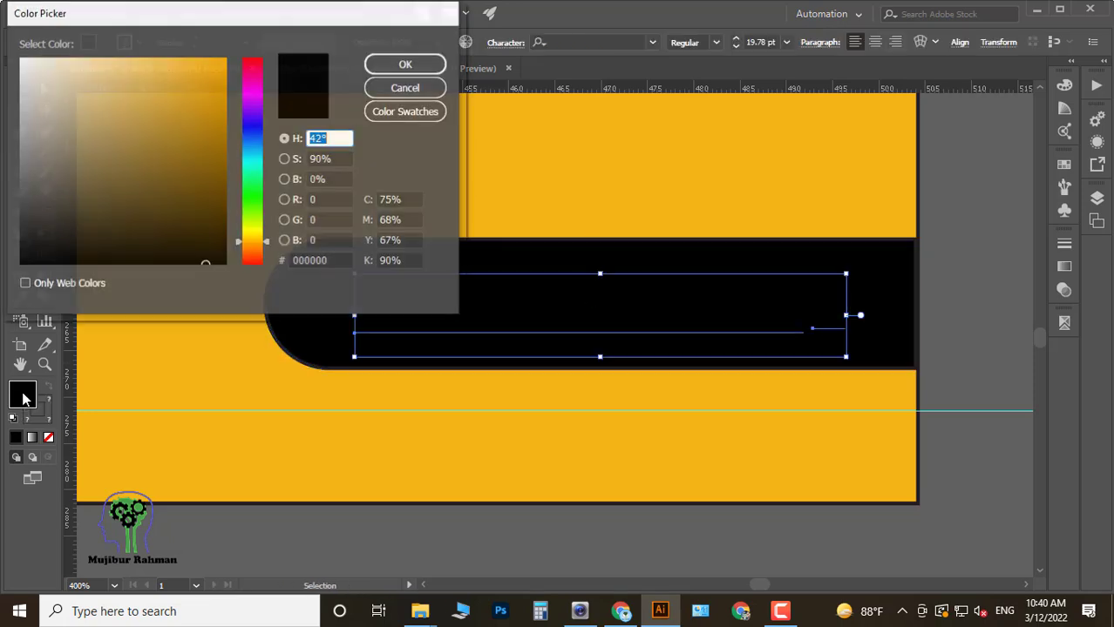
pyautogui.click(400, 62)
pyautogui.press('i')
pyautogui.click(530, 152)
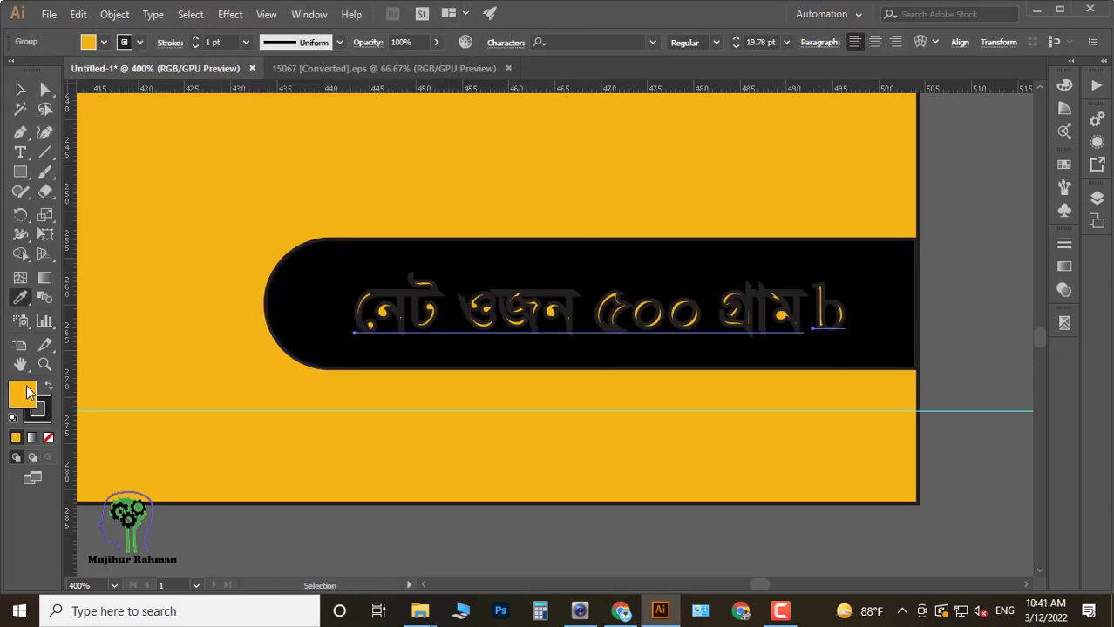
pyautogui.press('v')
pyautogui.moveTo(311, 266); pyautogui.dragTo(293, 253)
# Set the weight text outline to 0.75 pt and review the finished label.
pyautogui.moveTo(546, 184); pyautogui.dragTo(453, 175)
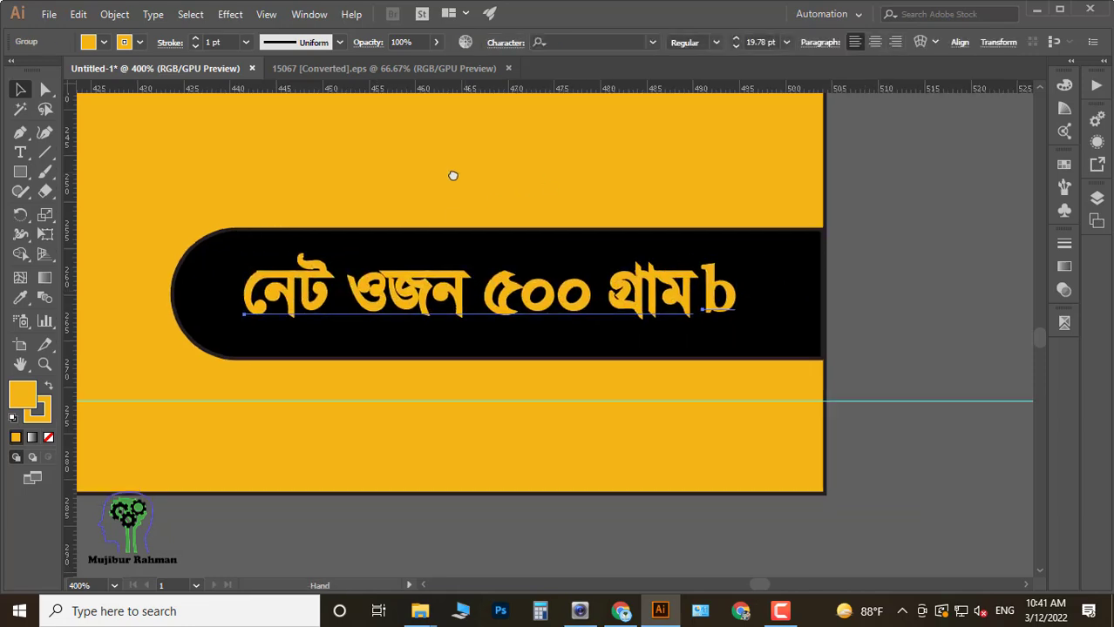
pyautogui.click(948, 296)
pyautogui.click(785, 287)
pyautogui.click(942, 338)
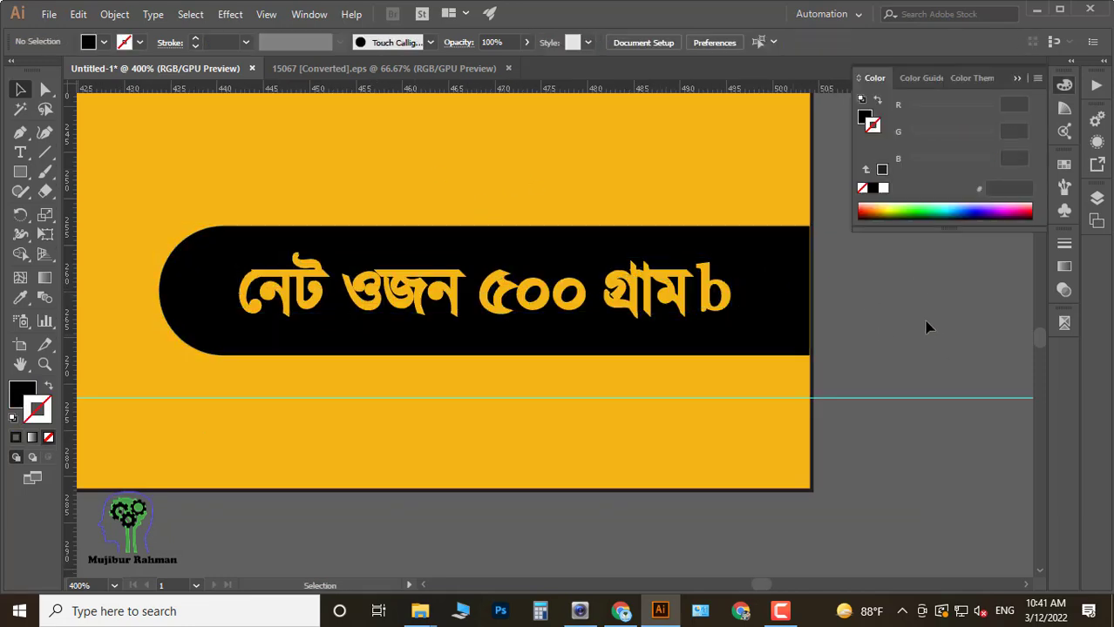
pyautogui.hotkey('ctrl', '-')
pyautogui.click(796, 331)
pyautogui.click(246, 41)
pyautogui.press('Escape')
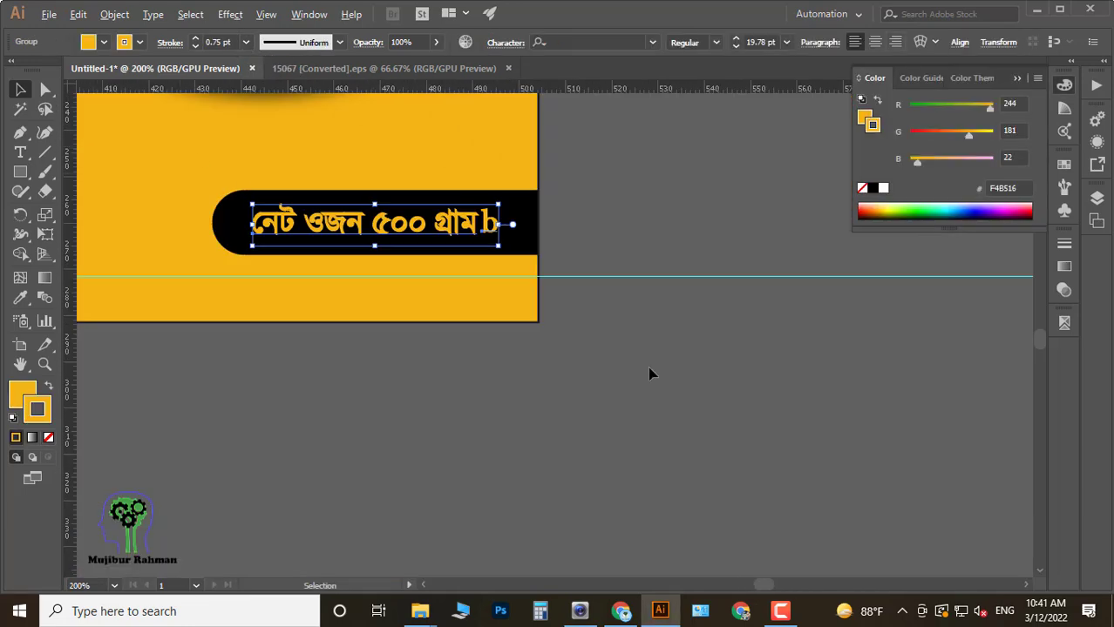
pyautogui.click(647, 373)
pyautogui.hotkey('ctrl', '-')
pyautogui.hotkey('ctrl', '-')
pyautogui.hotkey('ctrl', '-')
pyautogui.hotkey('ctrl', '-')
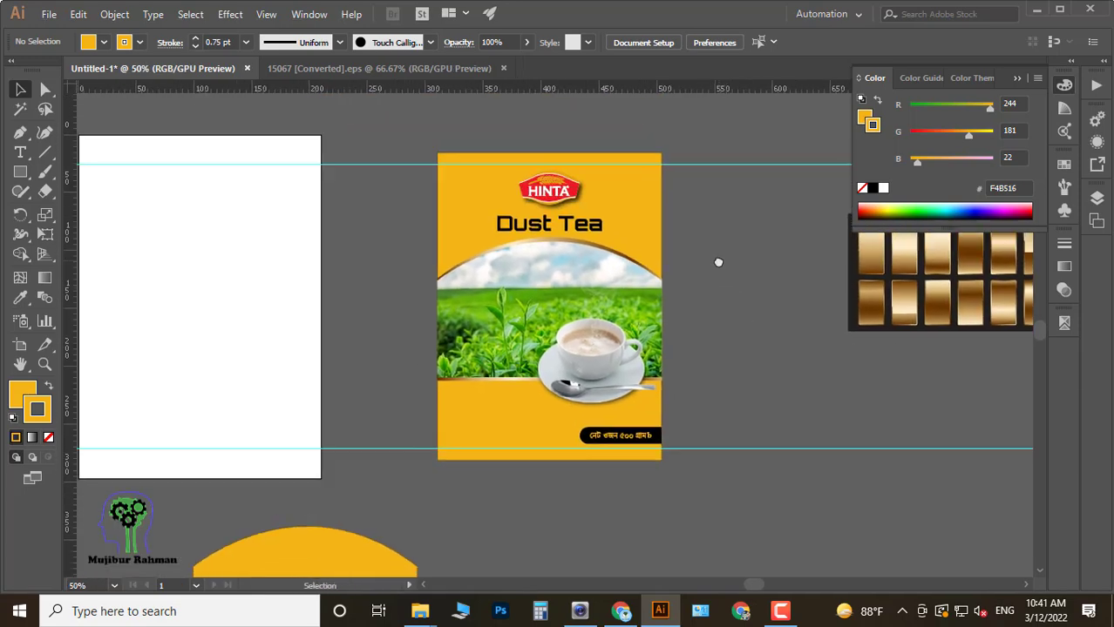
# Export the artboard to the Desktop as JPEG 'Dust tea' with Use Artboards ticked.
pyautogui.hotkey('ctrl', '+')
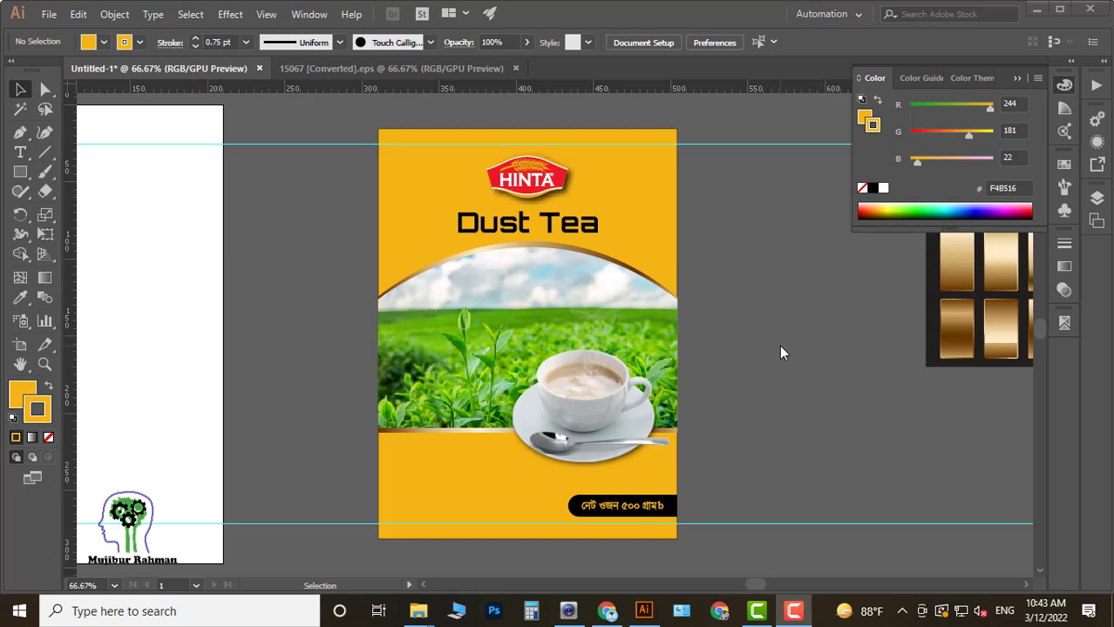
pyautogui.click(50, 17)
pyautogui.click(311, 321)
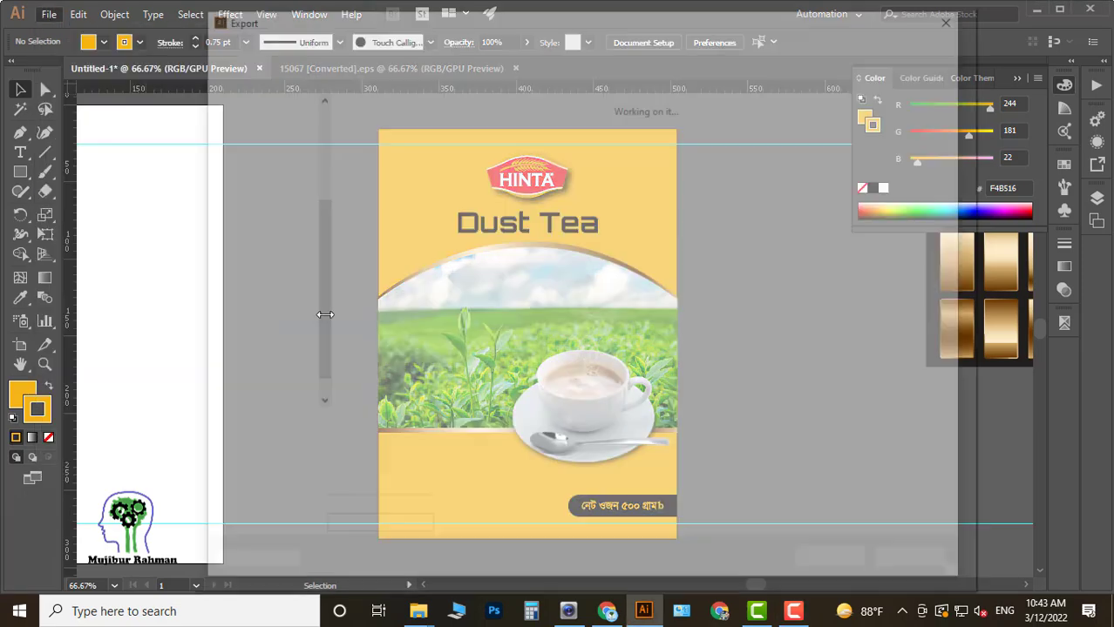
pyautogui.click(258, 215)
pyautogui.doubleClick(386, 425)
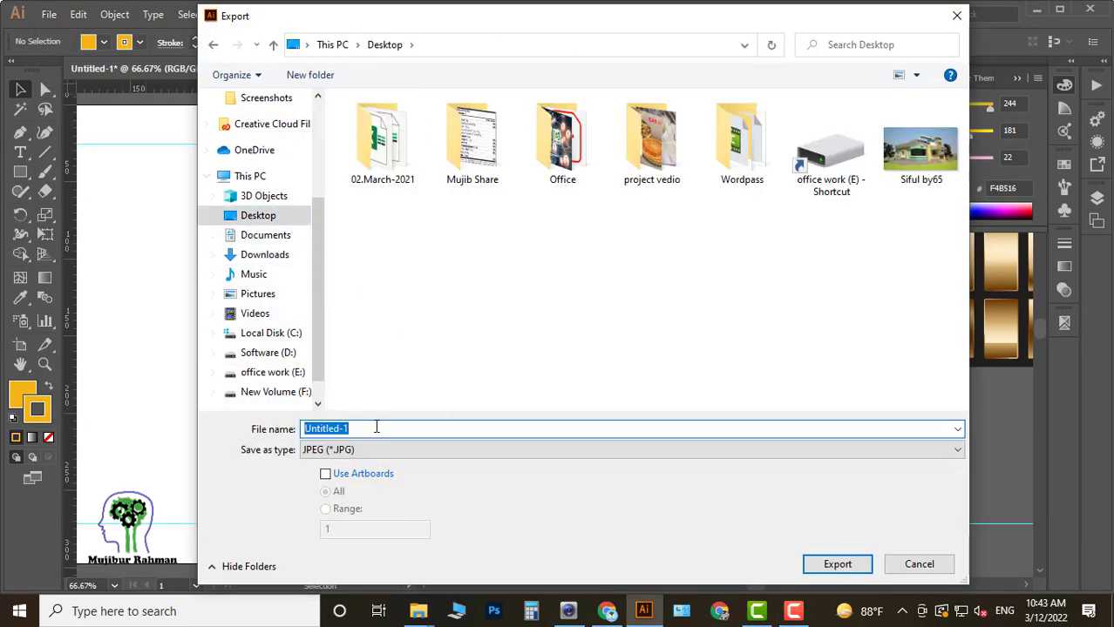
pyautogui.write('Dust tea')
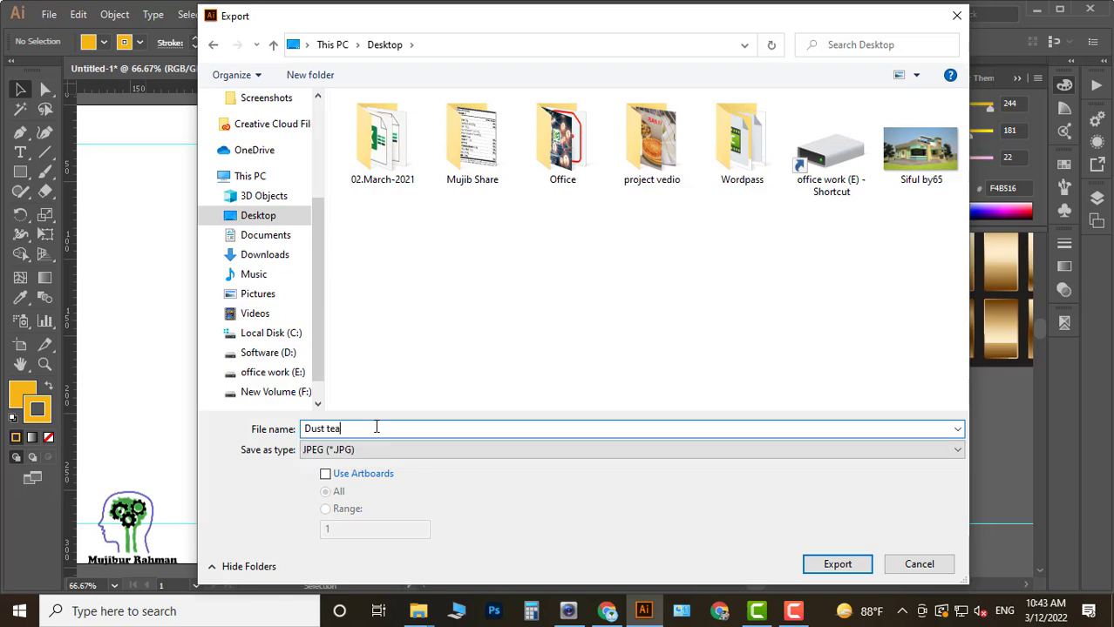
pyautogui.click(326, 474)
pyautogui.click(902, 562)
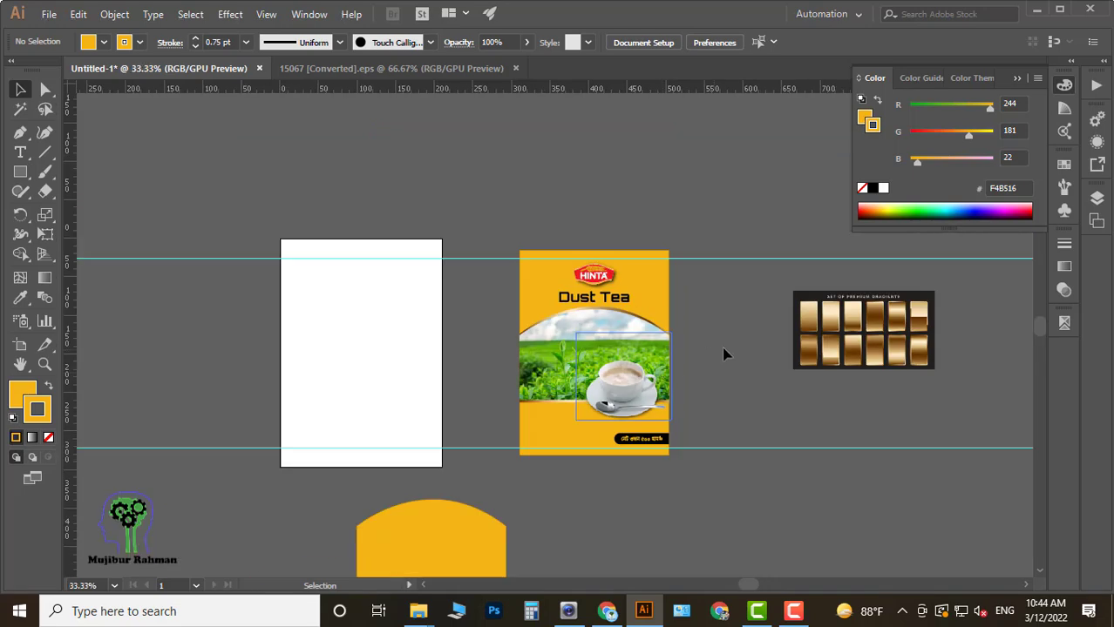
pyautogui.hotkey('shift', 'o')
# Move and resize the artboard to fit the tea package front.
pyautogui.moveTo(402, 269)
pyautogui.mouseDown()
pyautogui.moveTo(659, 320)
pyautogui.moveTo(654, 310)
pyautogui.mouseUp()
pyautogui.moveTo(726, 357); pyautogui.dragTo(713, 366)
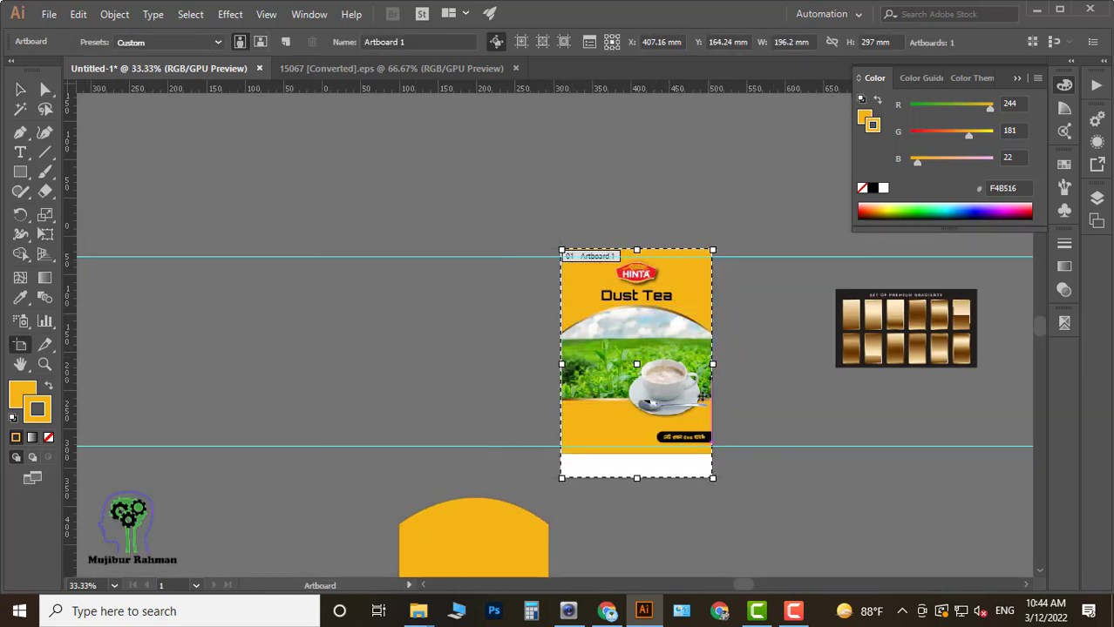
pyautogui.scroll(2, 597, 562)
pyautogui.scroll(1, 597, 562)
pyautogui.moveTo(720, 305); pyautogui.dragTo(720, 234)
pyautogui.scroll(2, 708, 332)
pyautogui.scroll(3, 714, 297)
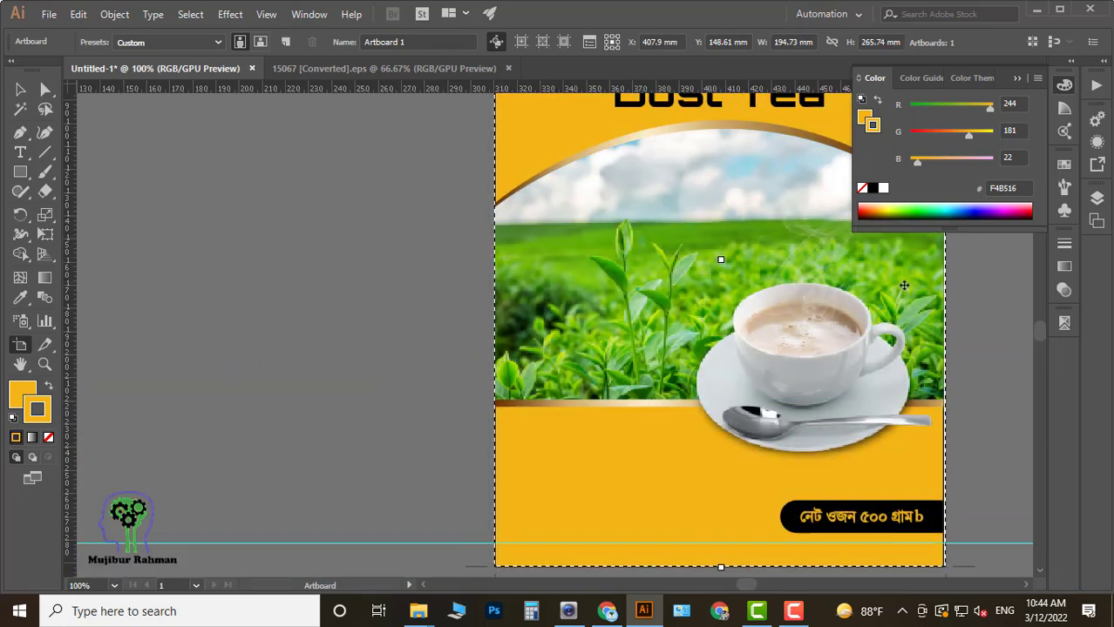
pyautogui.scroll(3, 720, 259)
pyautogui.press('v')
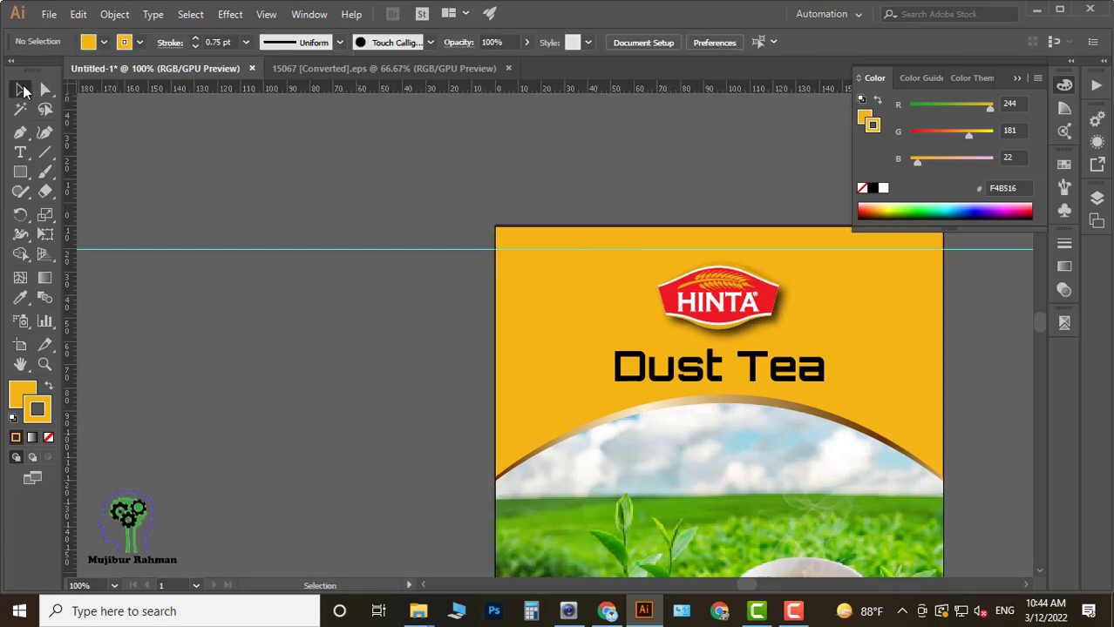
# Export the trimmed design to the Desktop as JPEG 'Dust tea'.
pyautogui.click(48, 14)
pyautogui.click(330, 319)
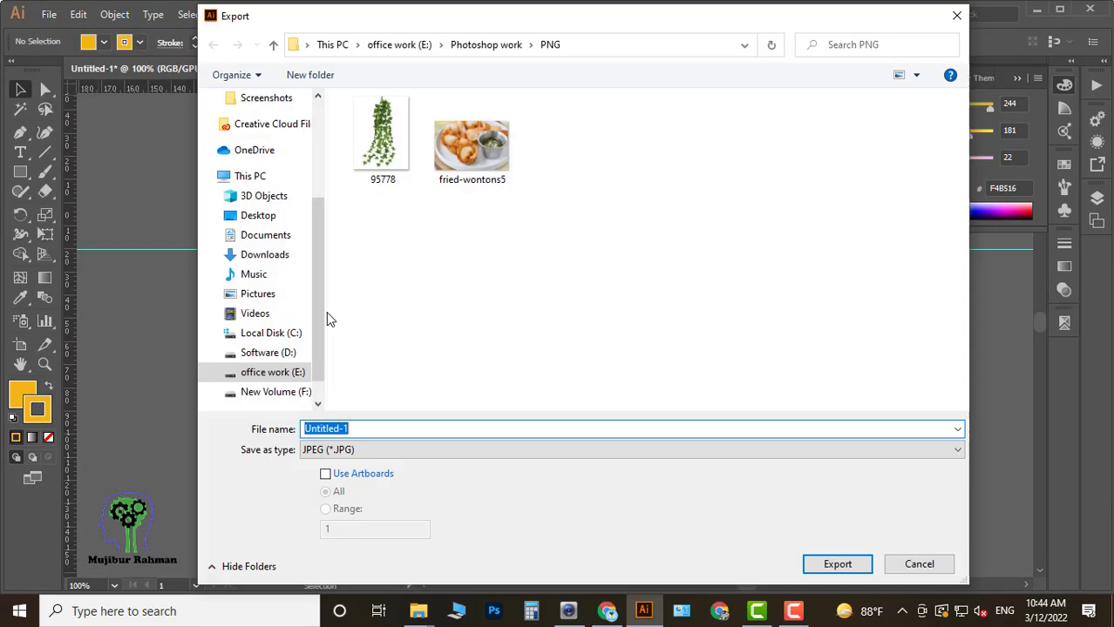
pyautogui.click(258, 215)
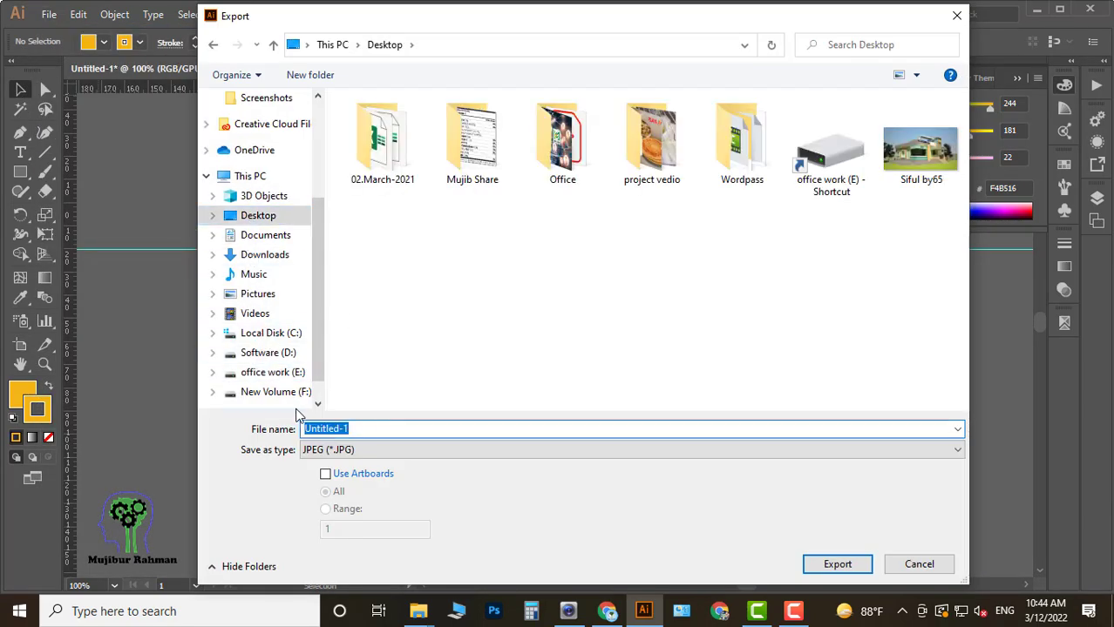
pyautogui.write('Dust tea')
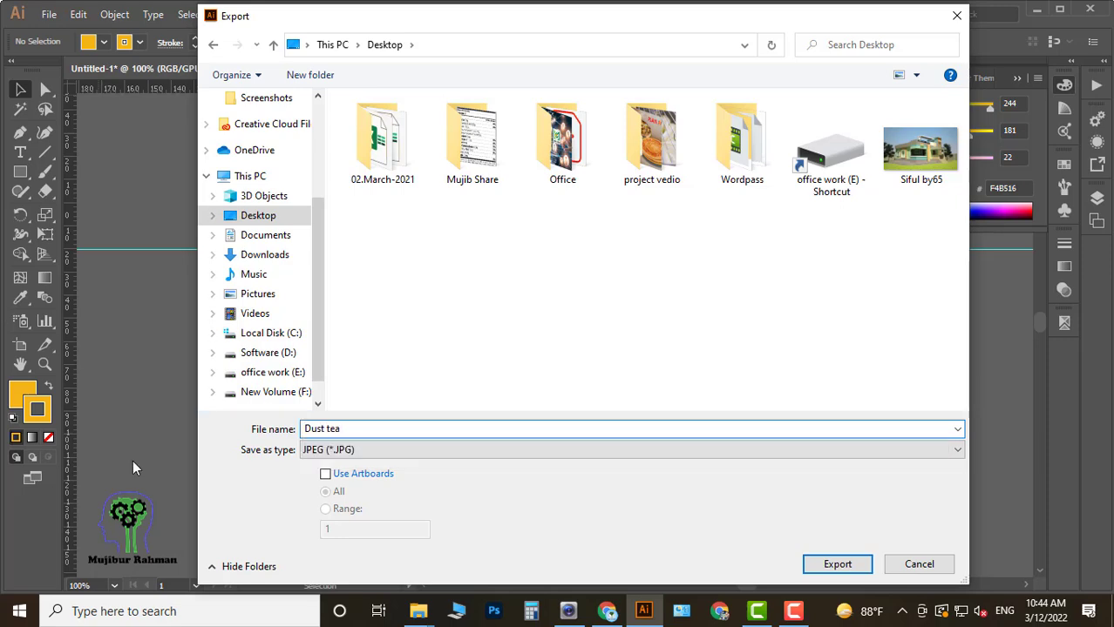
pyautogui.click(836, 564)
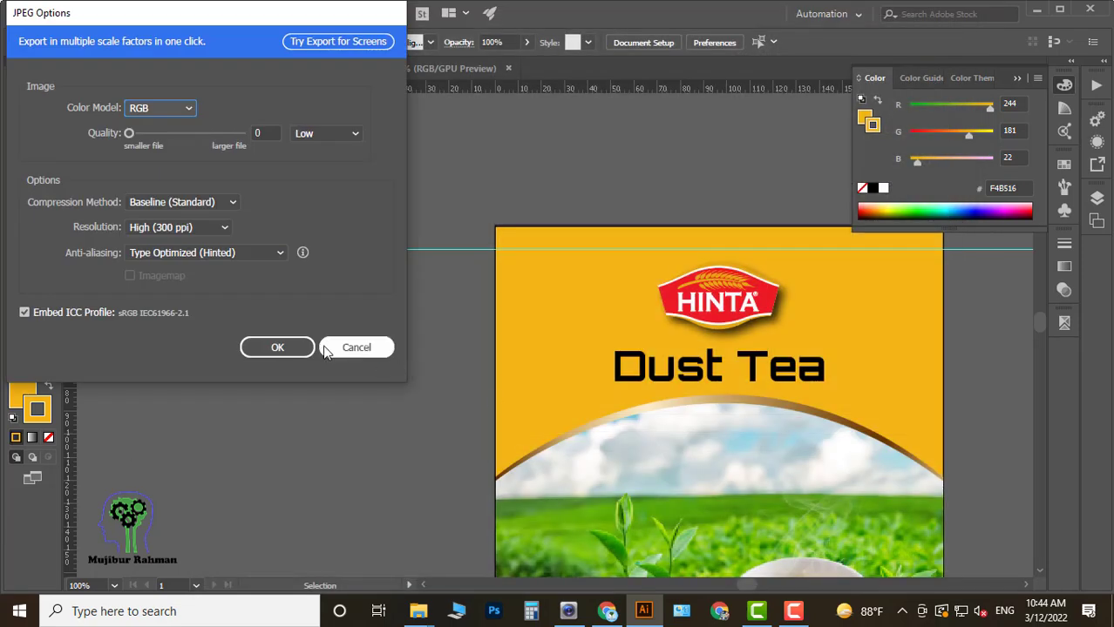
pyautogui.click(340, 347)
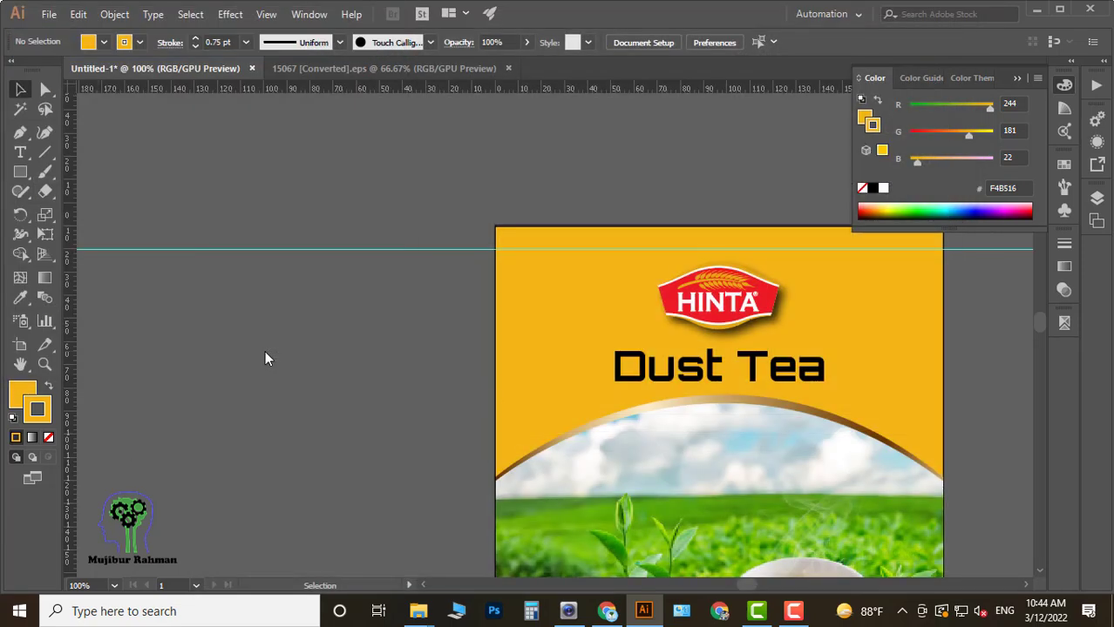
pyautogui.click(1037, 14)
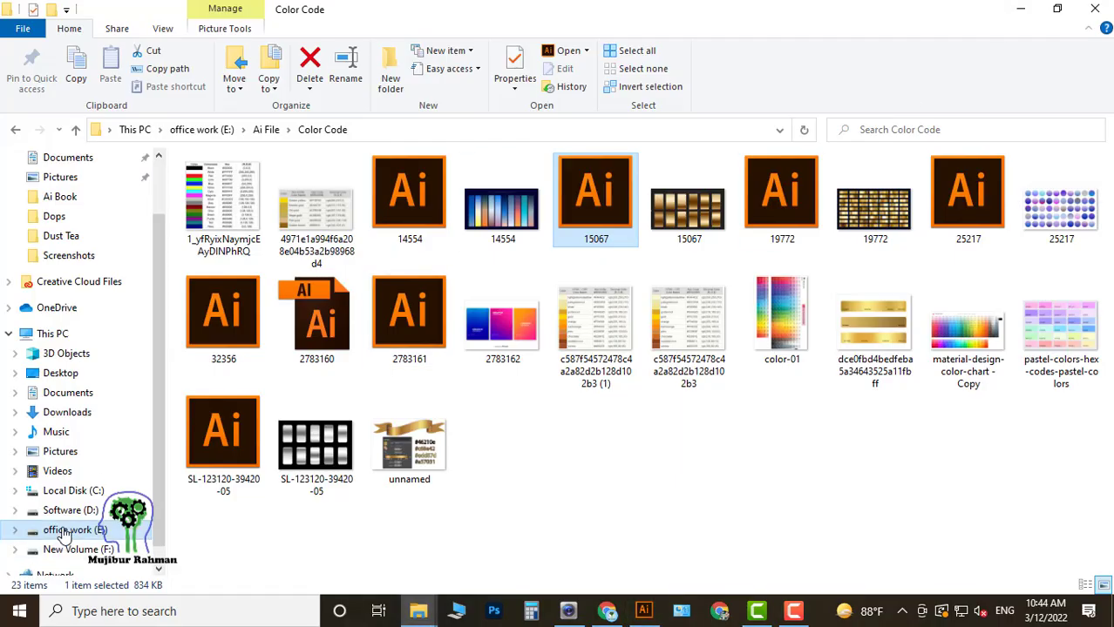
# Open Bag_of_chips_v01.psd from E: > Ai File > Mockup@ > Chips Mockup > Mockup3@.
pyautogui.click(66, 530)
pyautogui.doubleClick(300, 205)
pyautogui.hotkey('alt', 'Left')
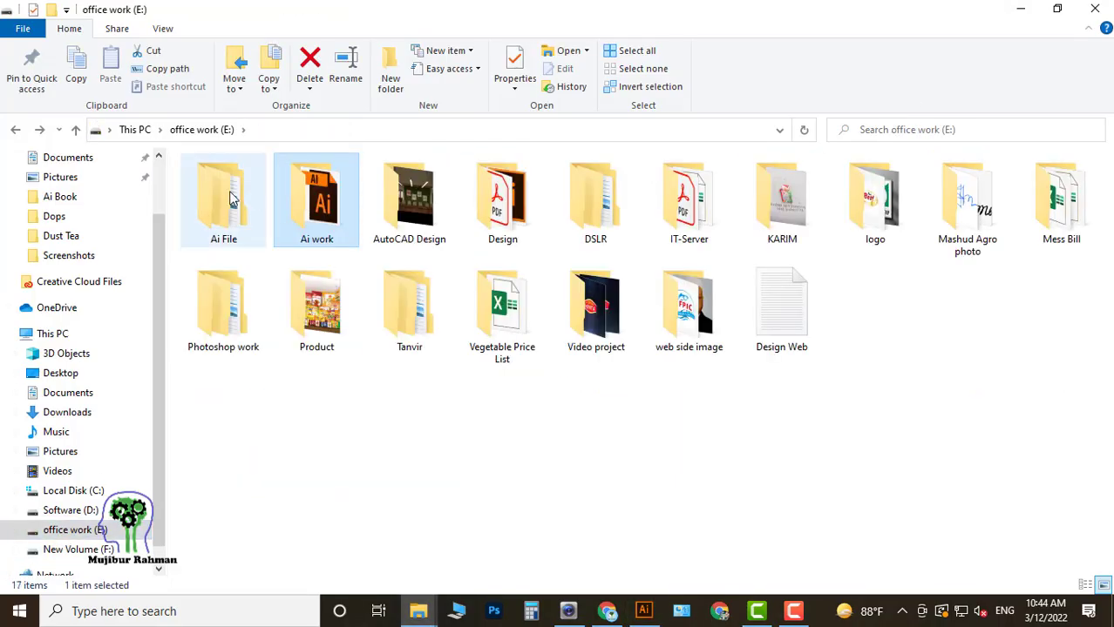
pyautogui.doubleClick(231, 199)
pyautogui.doubleClick(425, 324)
pyautogui.doubleClick(262, 218)
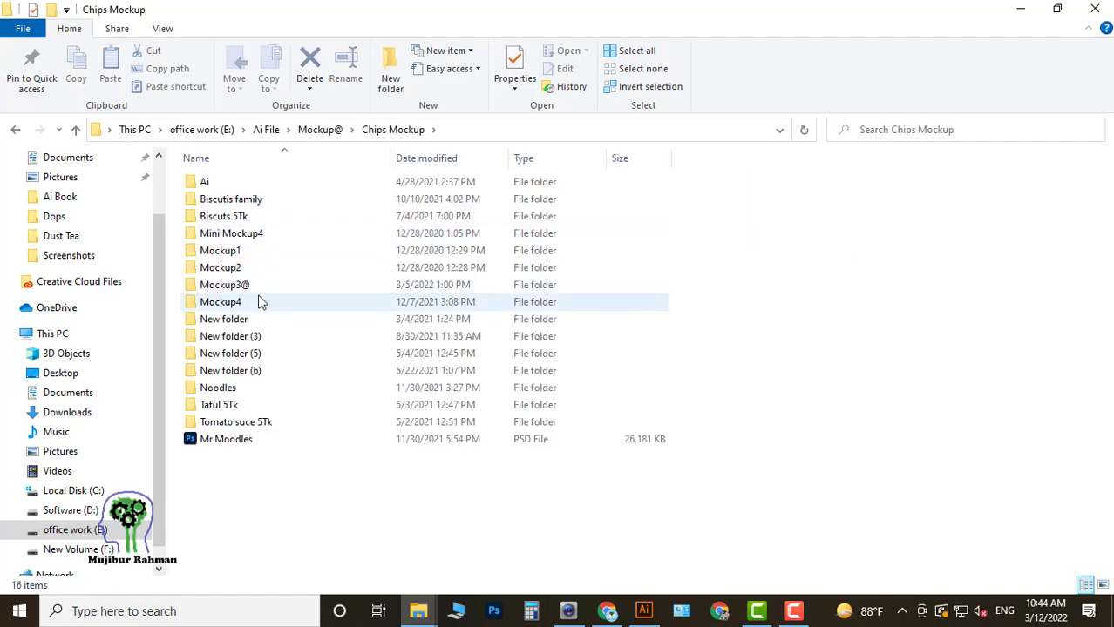
pyautogui.doubleClick(228, 284)
pyautogui.doubleClick(499, 197)
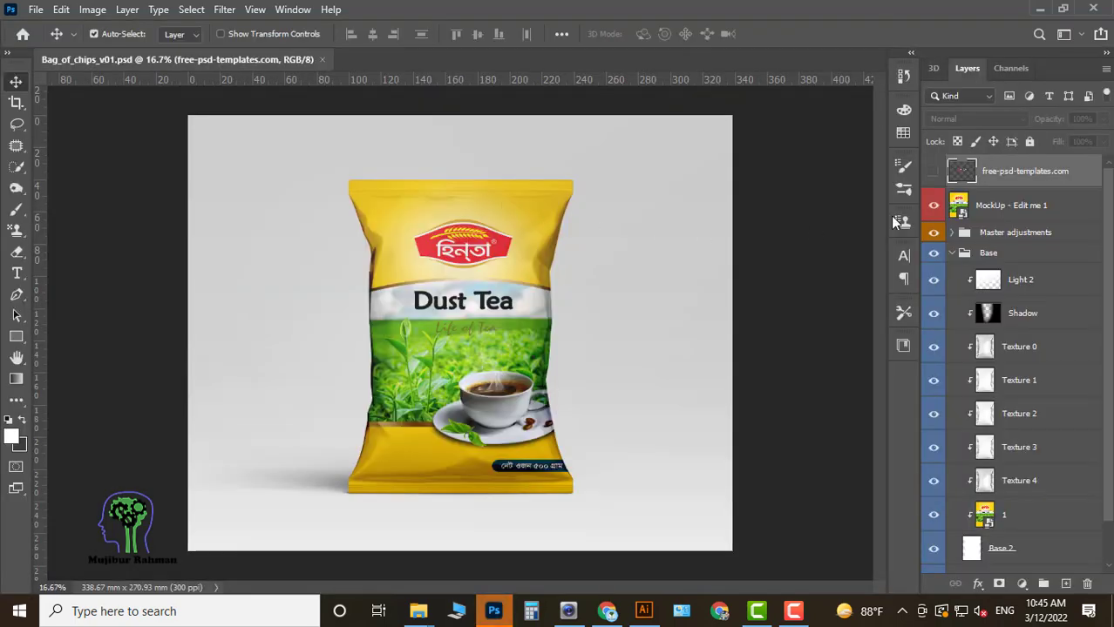
# Place Dust tea-01 into the MockUp smart object, stretch it to fill, and save.
pyautogui.doubleClick(959, 212)
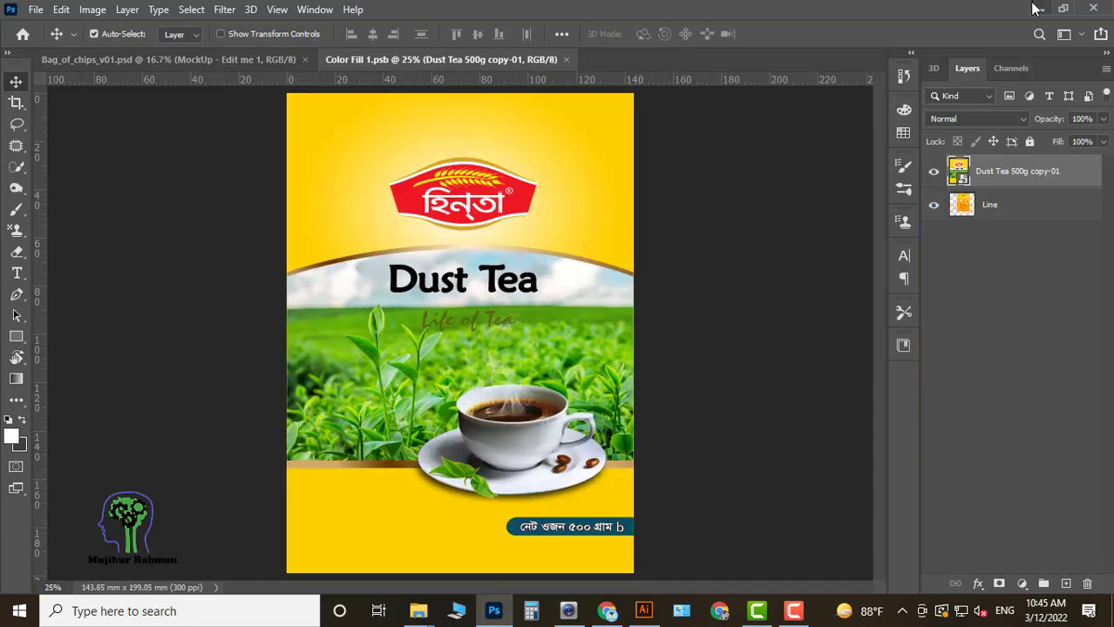
pyautogui.click(1040, 8)
pyautogui.click(1038, 12)
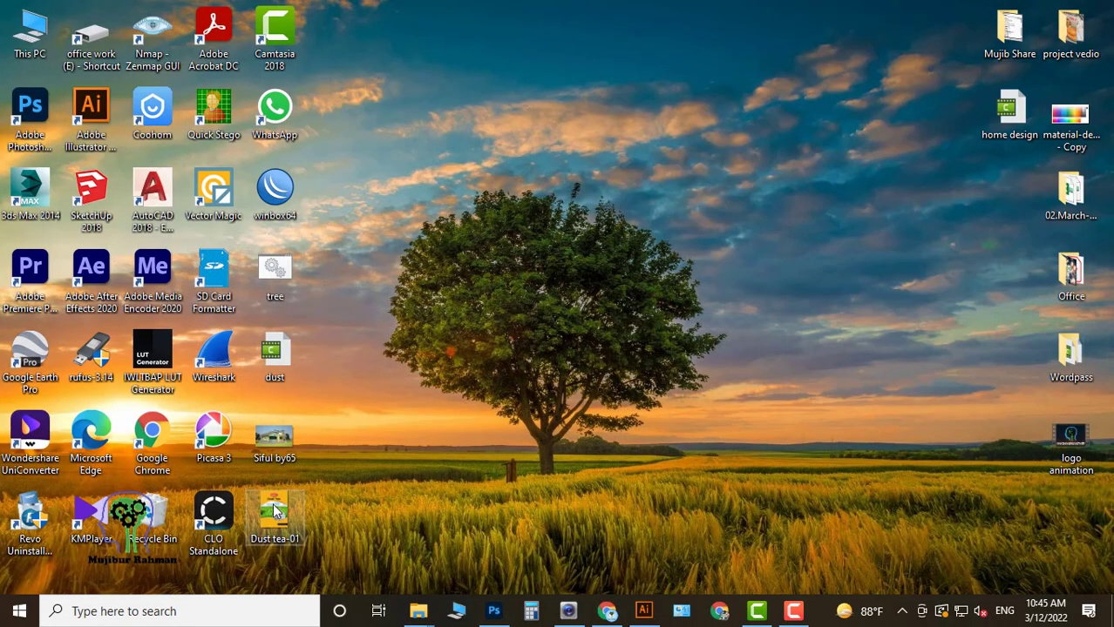
pyautogui.moveTo(272, 509)
pyautogui.mouseDown()
pyautogui.moveTo(629, 531)
pyautogui.moveTo(495, 577)
pyautogui.moveTo(495, 607)
pyautogui.moveTo(504, 342)
pyautogui.mouseUp()
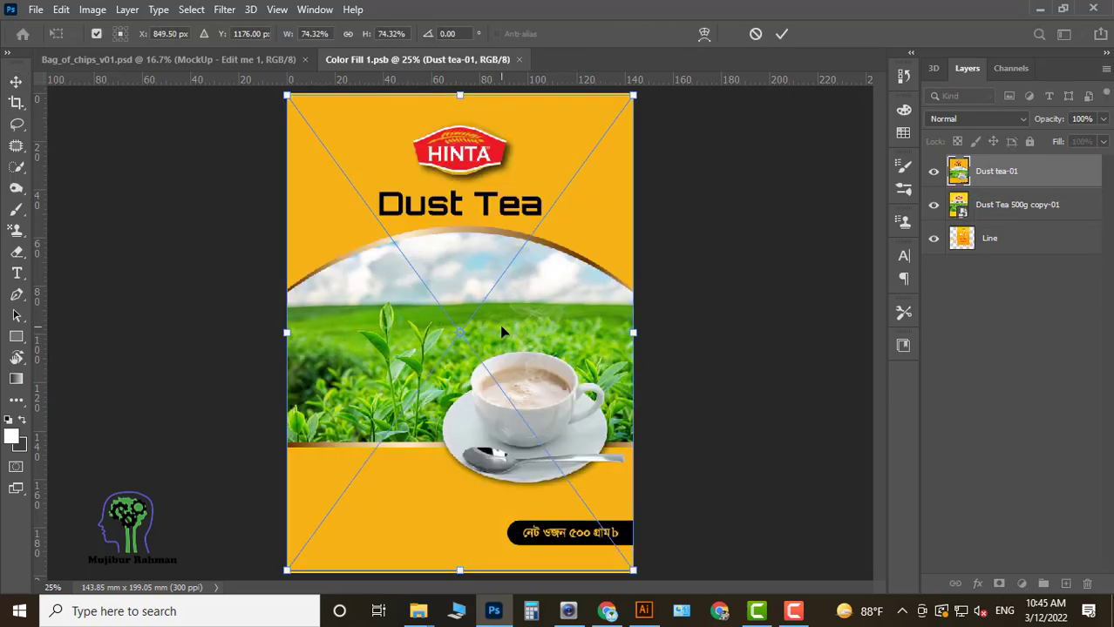
pyautogui.moveTo(461, 94); pyautogui.dragTo(460, 92)
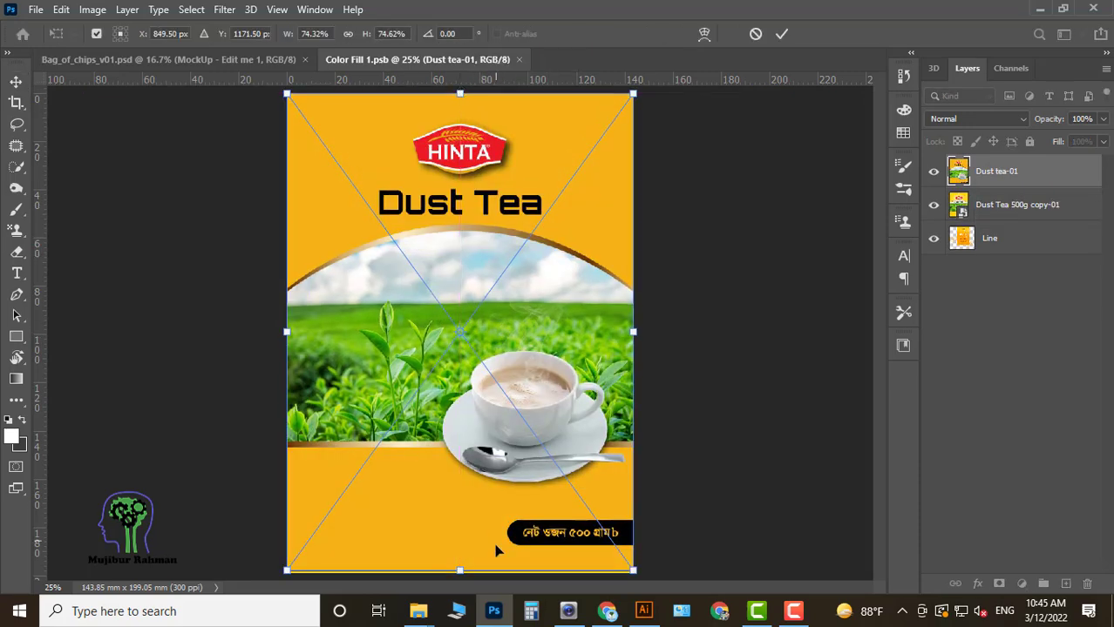
pyautogui.moveTo(463, 570); pyautogui.dragTo(463, 573)
pyautogui.click(775, 35)
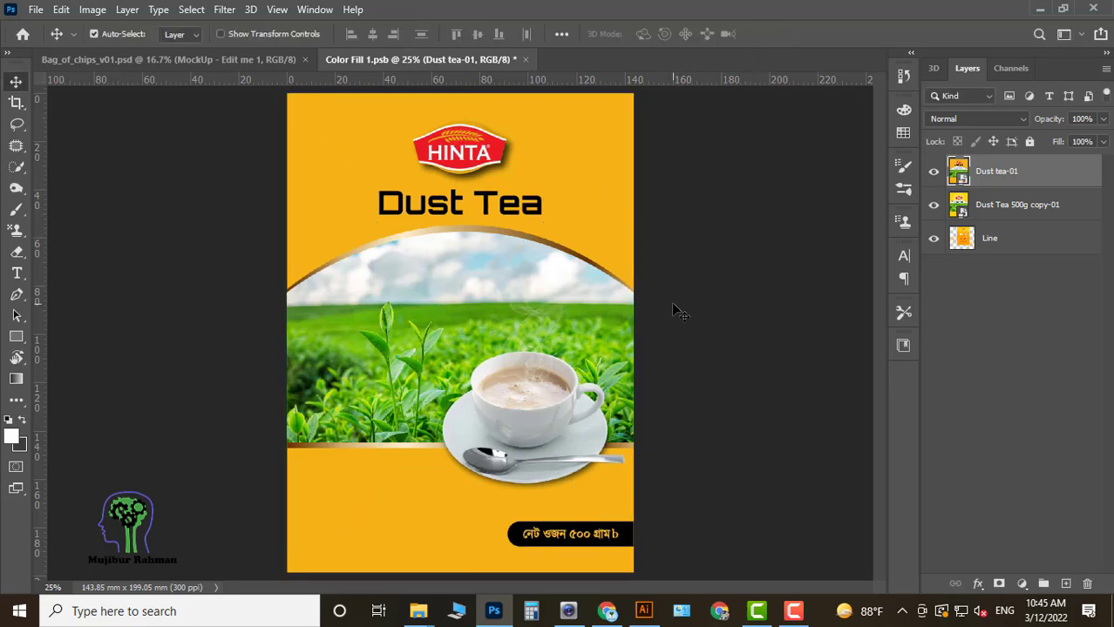
pyautogui.hotkey('ctrl', 's')
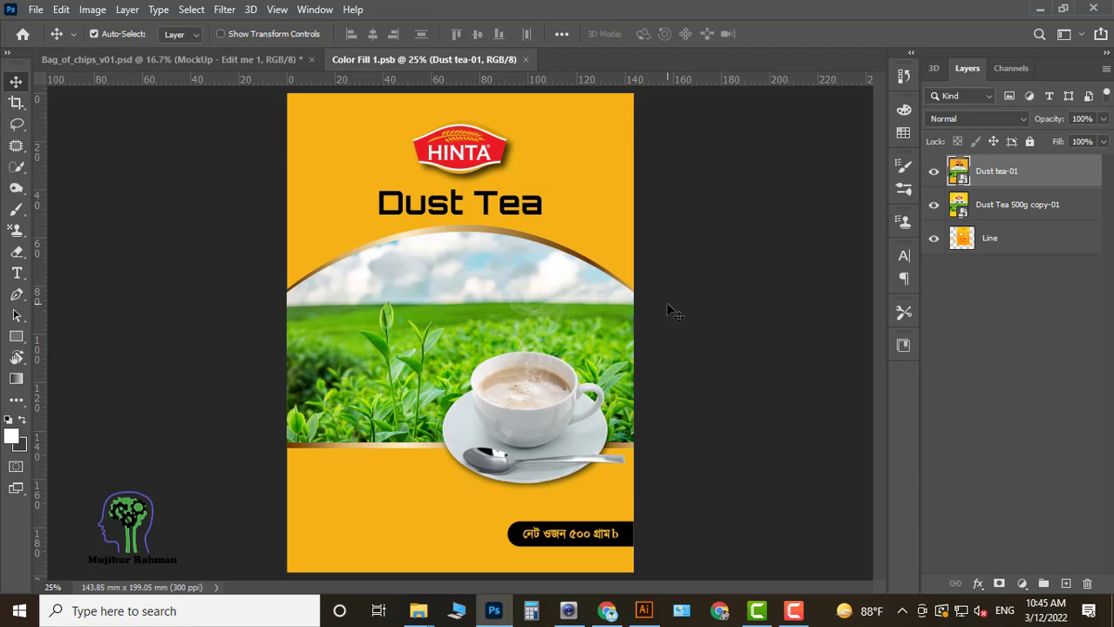
# Return to the Bag_of_chips_v01 mockup and zoom around to inspect the Dust Tea bag.
pyautogui.click(201, 61)
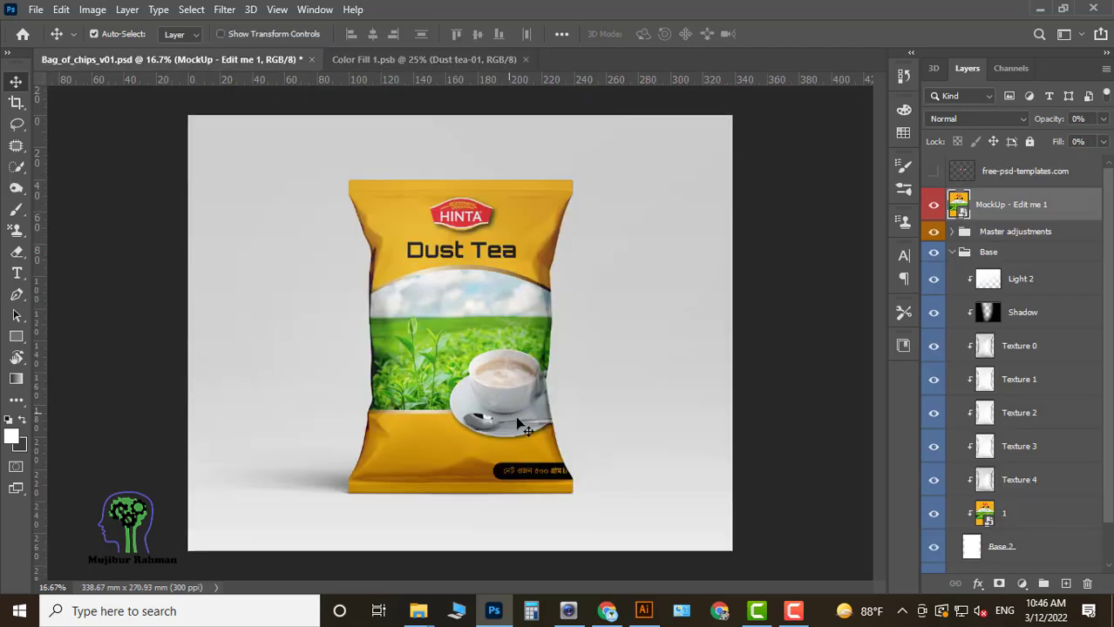
pyautogui.scroll(3, 519, 425)
pyautogui.scroll(3, 522, 510)
pyautogui.scroll(-2, 551, 480)
pyautogui.scroll(-2, 552, 436)
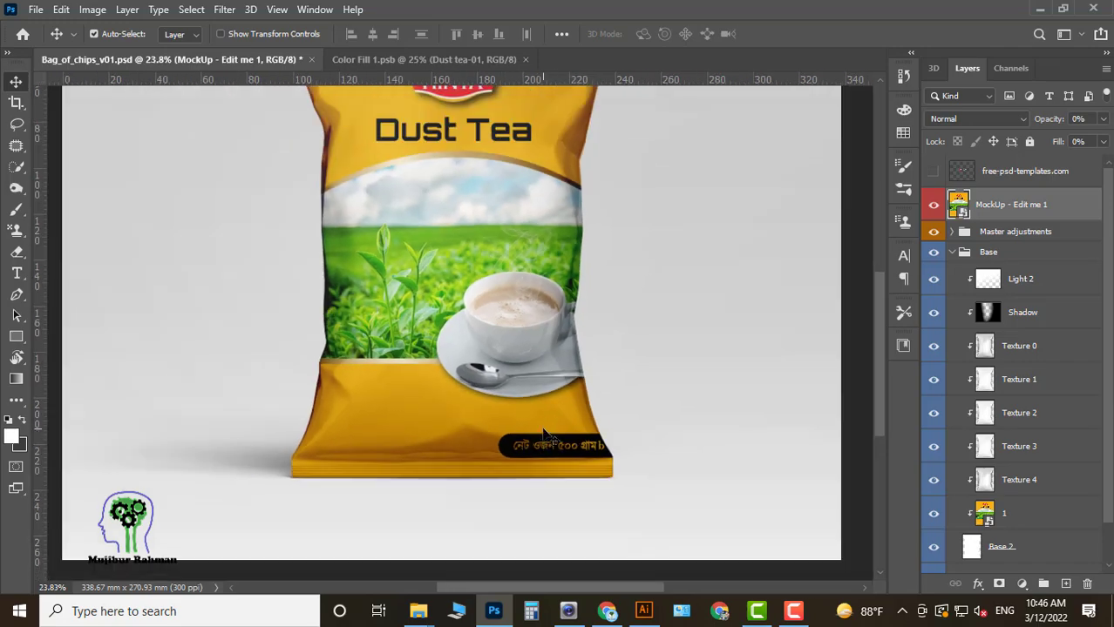
pyautogui.scroll(1, 523, 394)
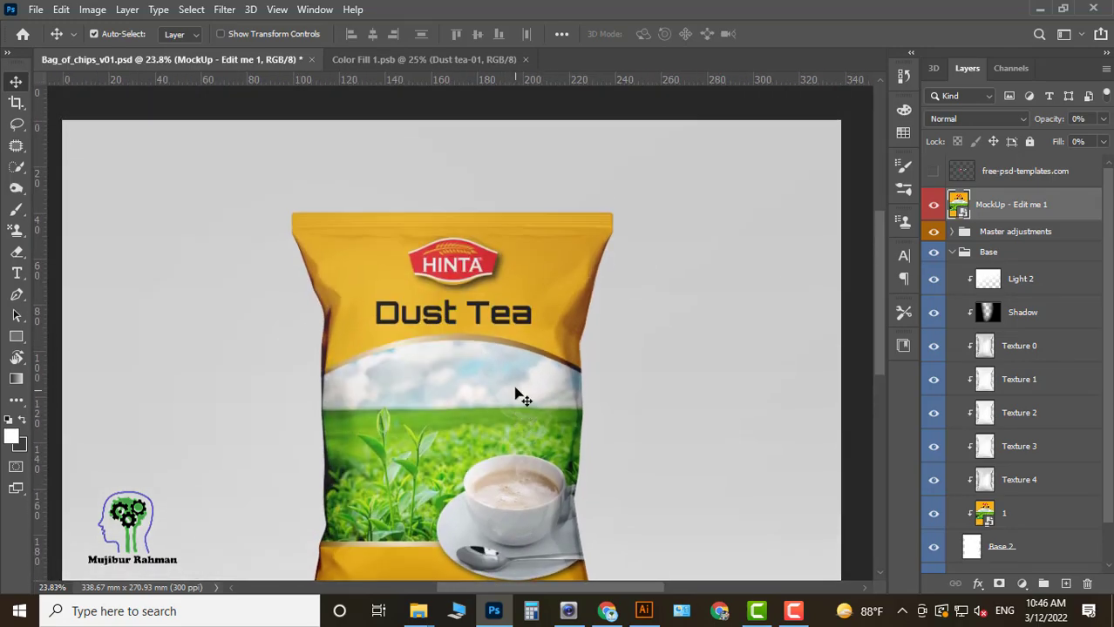
pyautogui.scroll(1, 452, 315)
pyautogui.scroll(-3, 452, 316)
pyautogui.scroll(2, 448, 307)
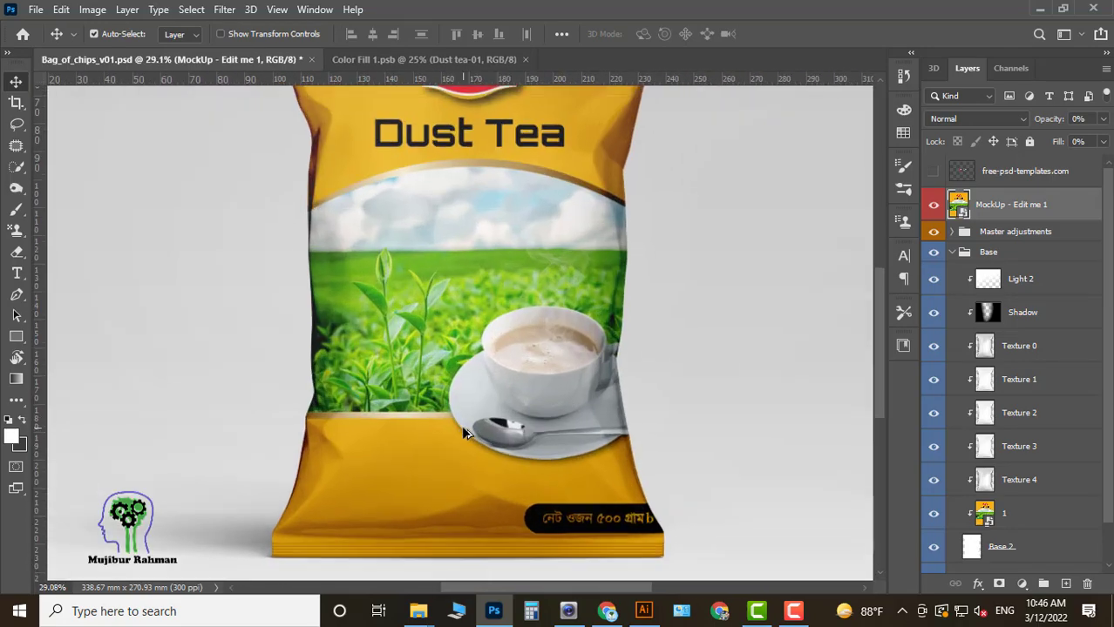
pyautogui.scroll(-2, 463, 422)
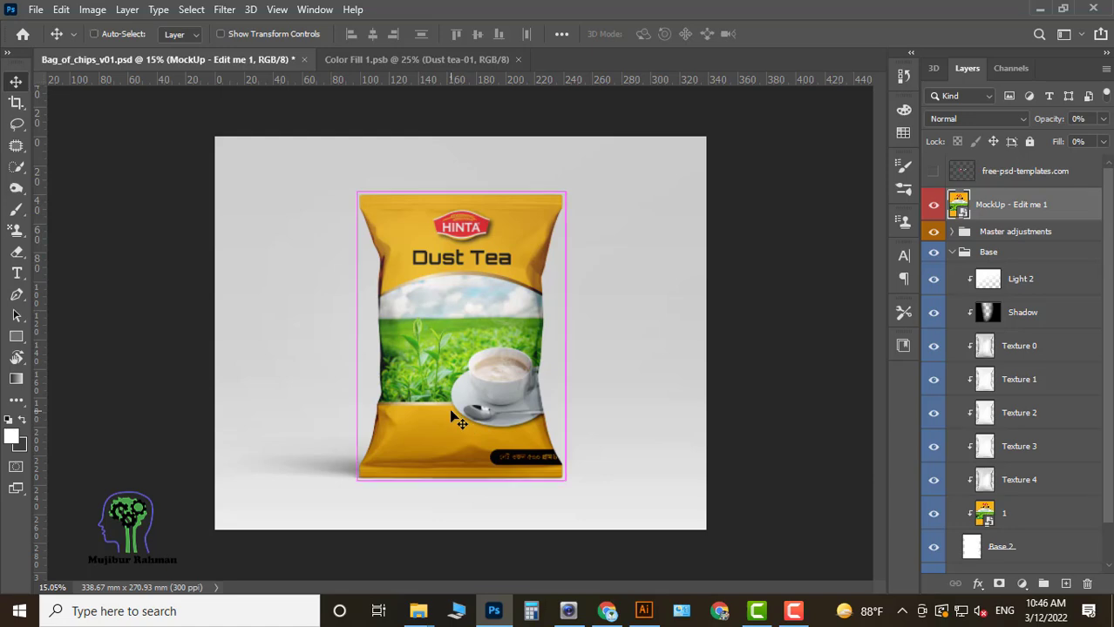
# Export the mockup as a 4000×3200 JPG to the Desktop.
pyautogui.hotkey('ctrl', 'alt', 'shift', 'w')
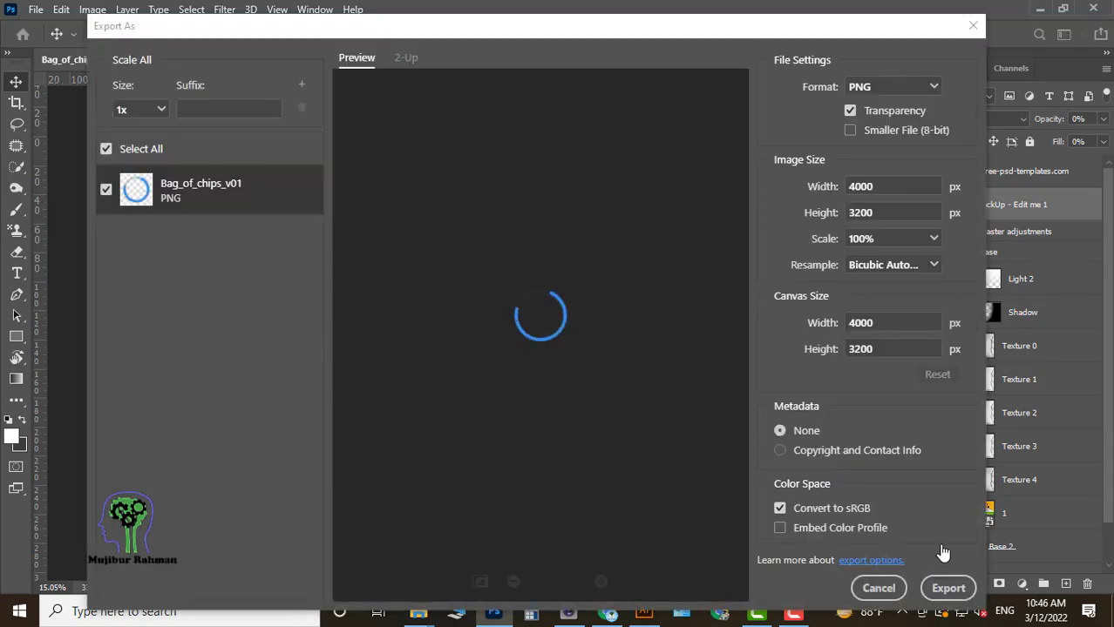
pyautogui.click(911, 87)
pyautogui.click(887, 131)
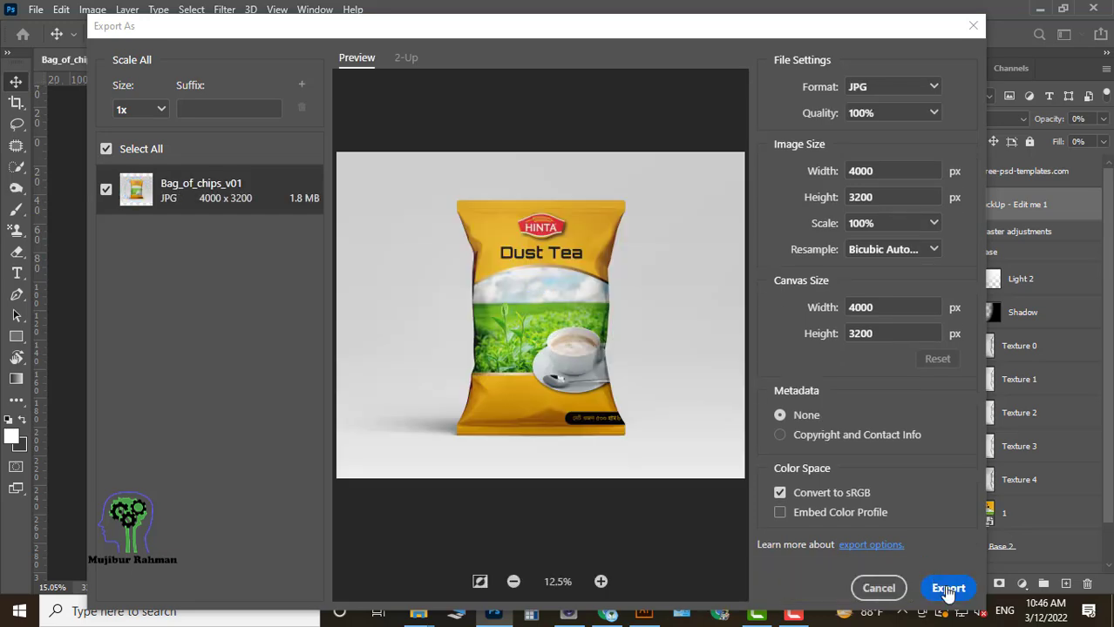
pyautogui.click(948, 589)
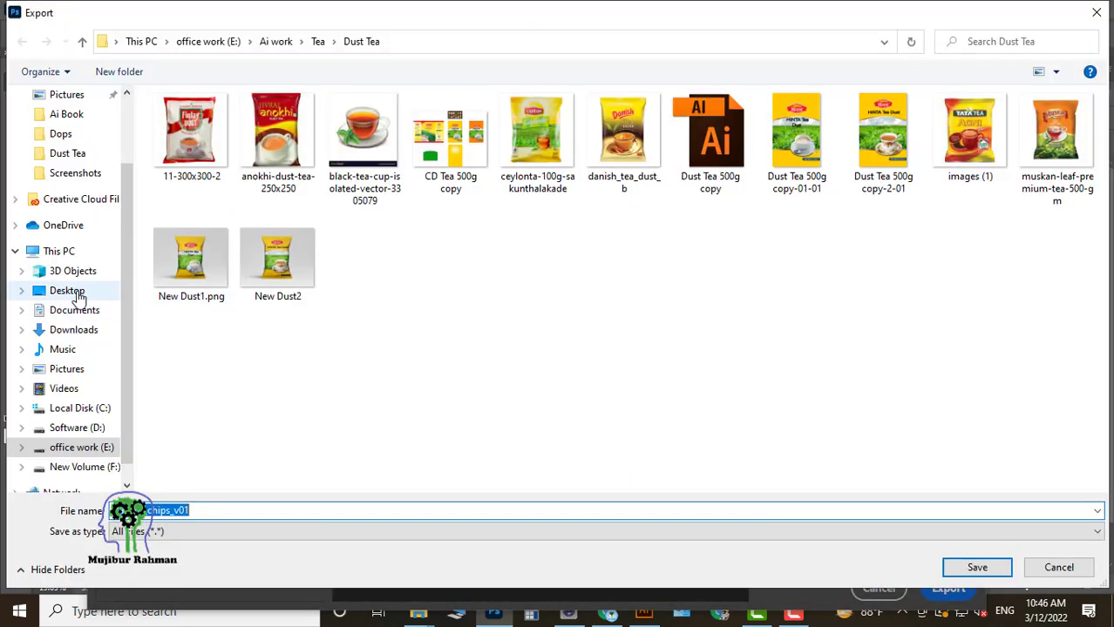
pyautogui.click(67, 290)
pyautogui.doubleClick(222, 510)
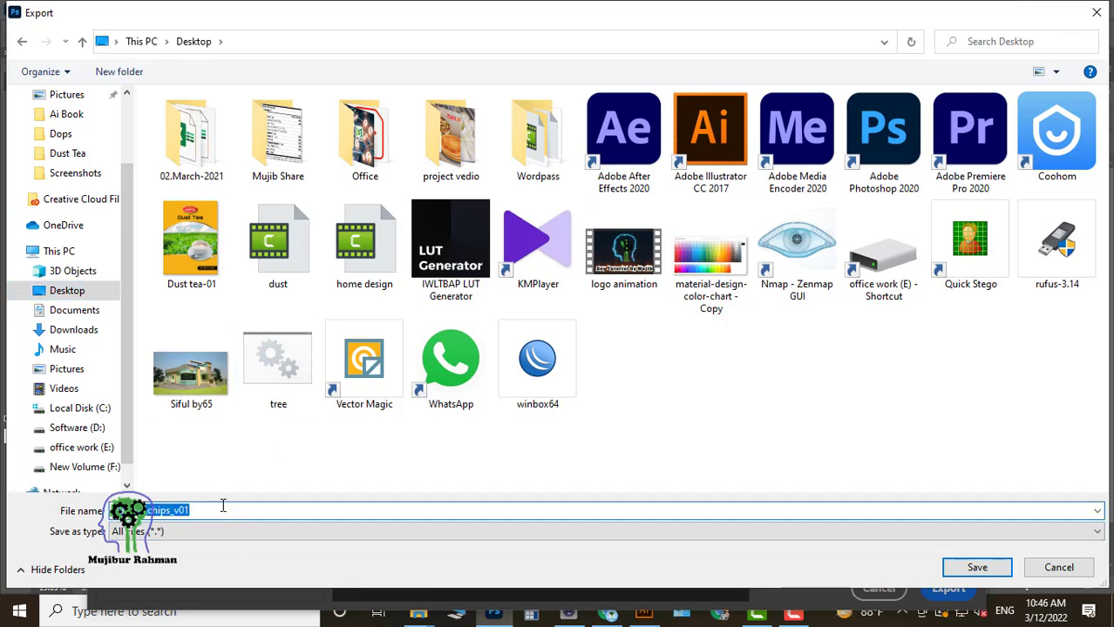
pyautogui.press('Return')
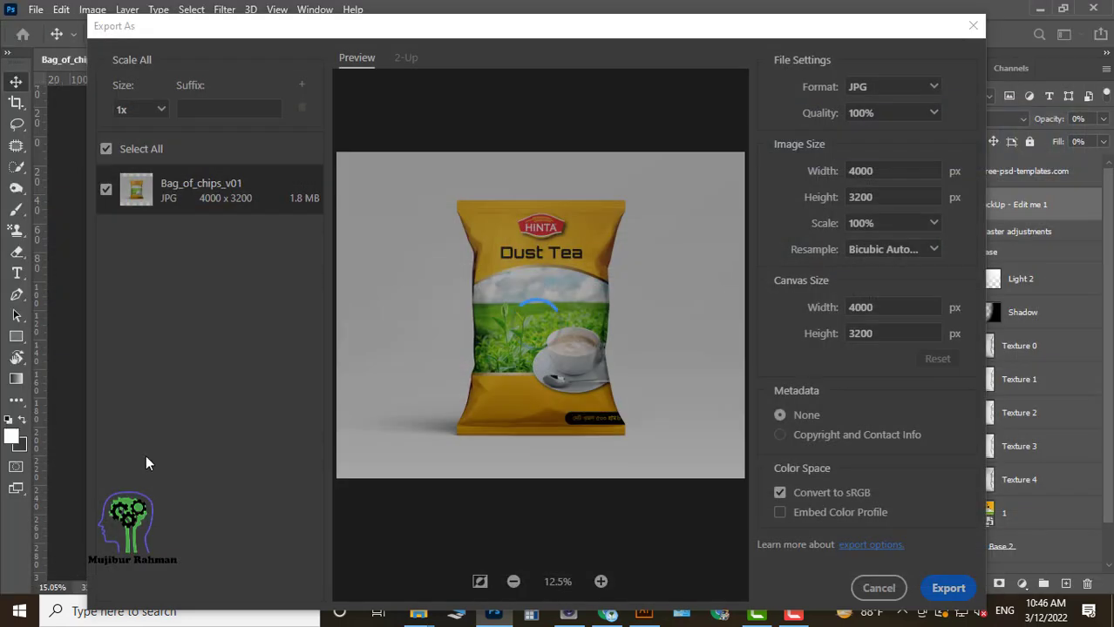